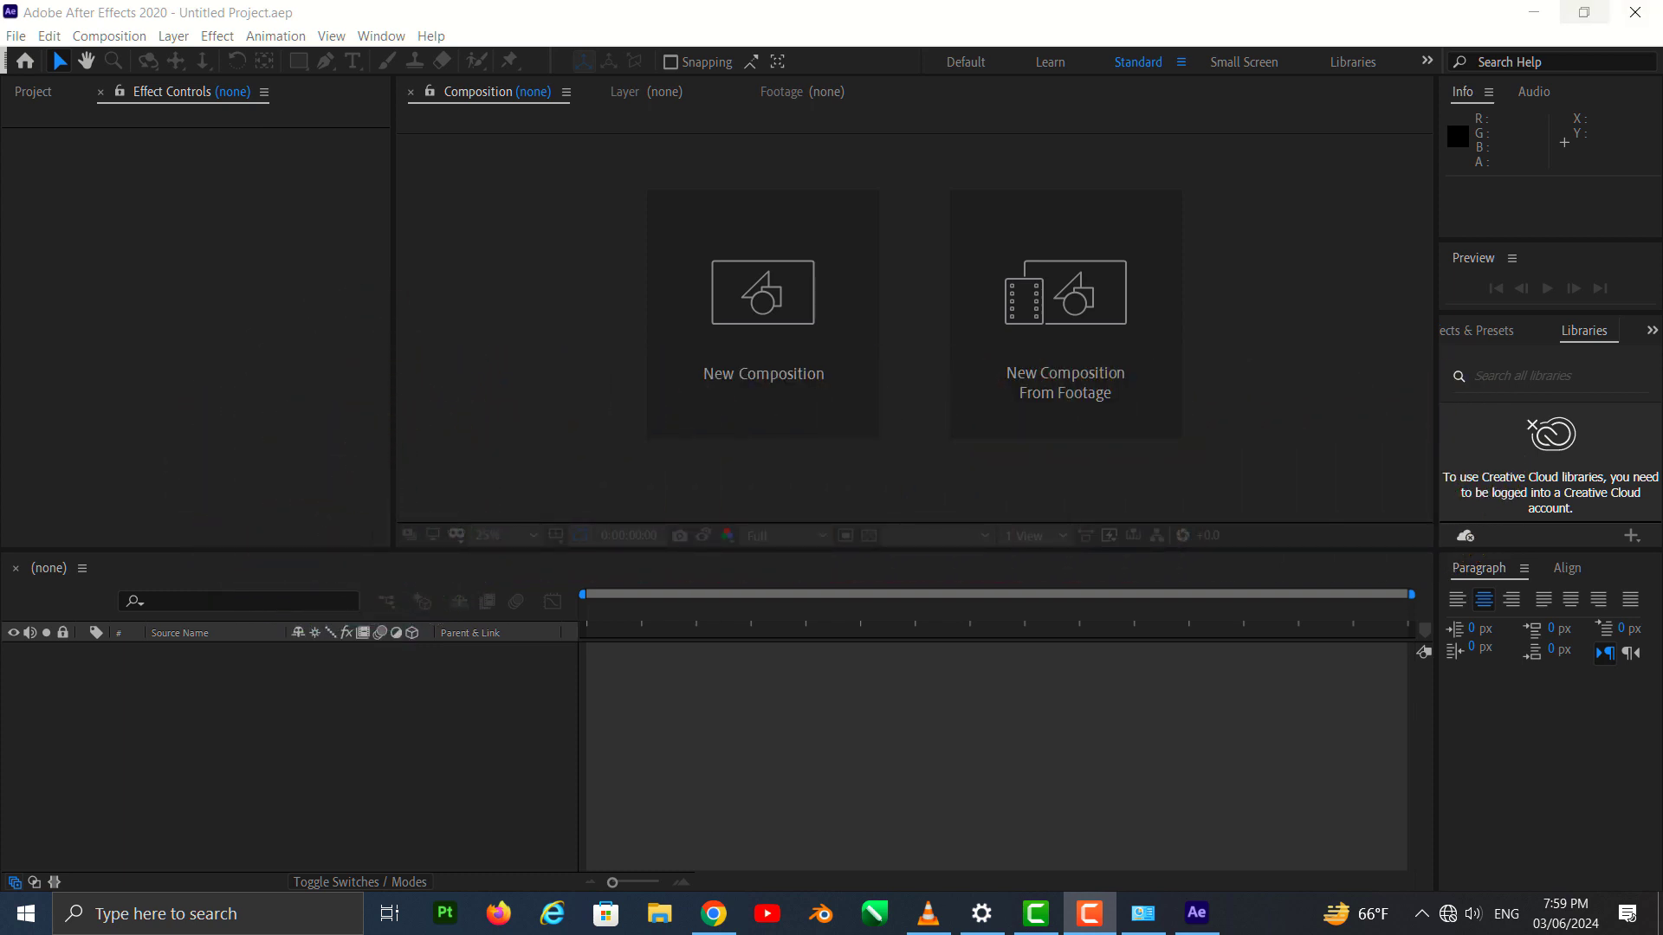
Make a new 1920×1080 black composition with its duration changed from 30 to 15 seconds.
click(670, 310)
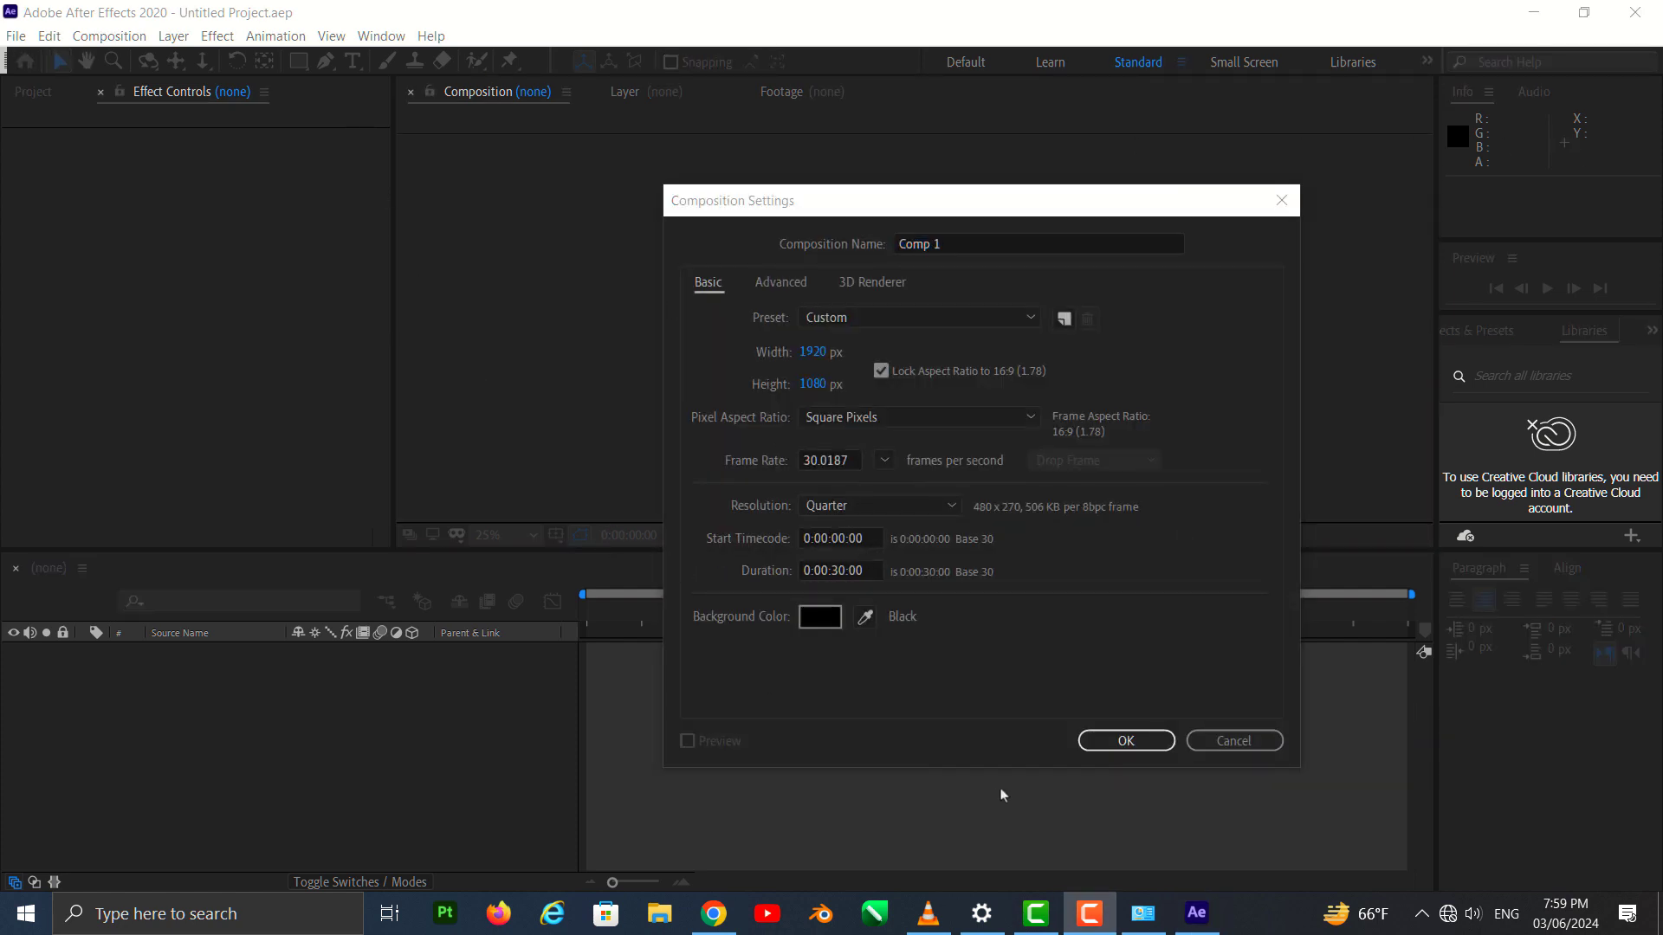
click(846, 570)
key(BackSpace)
key(BackSpace)
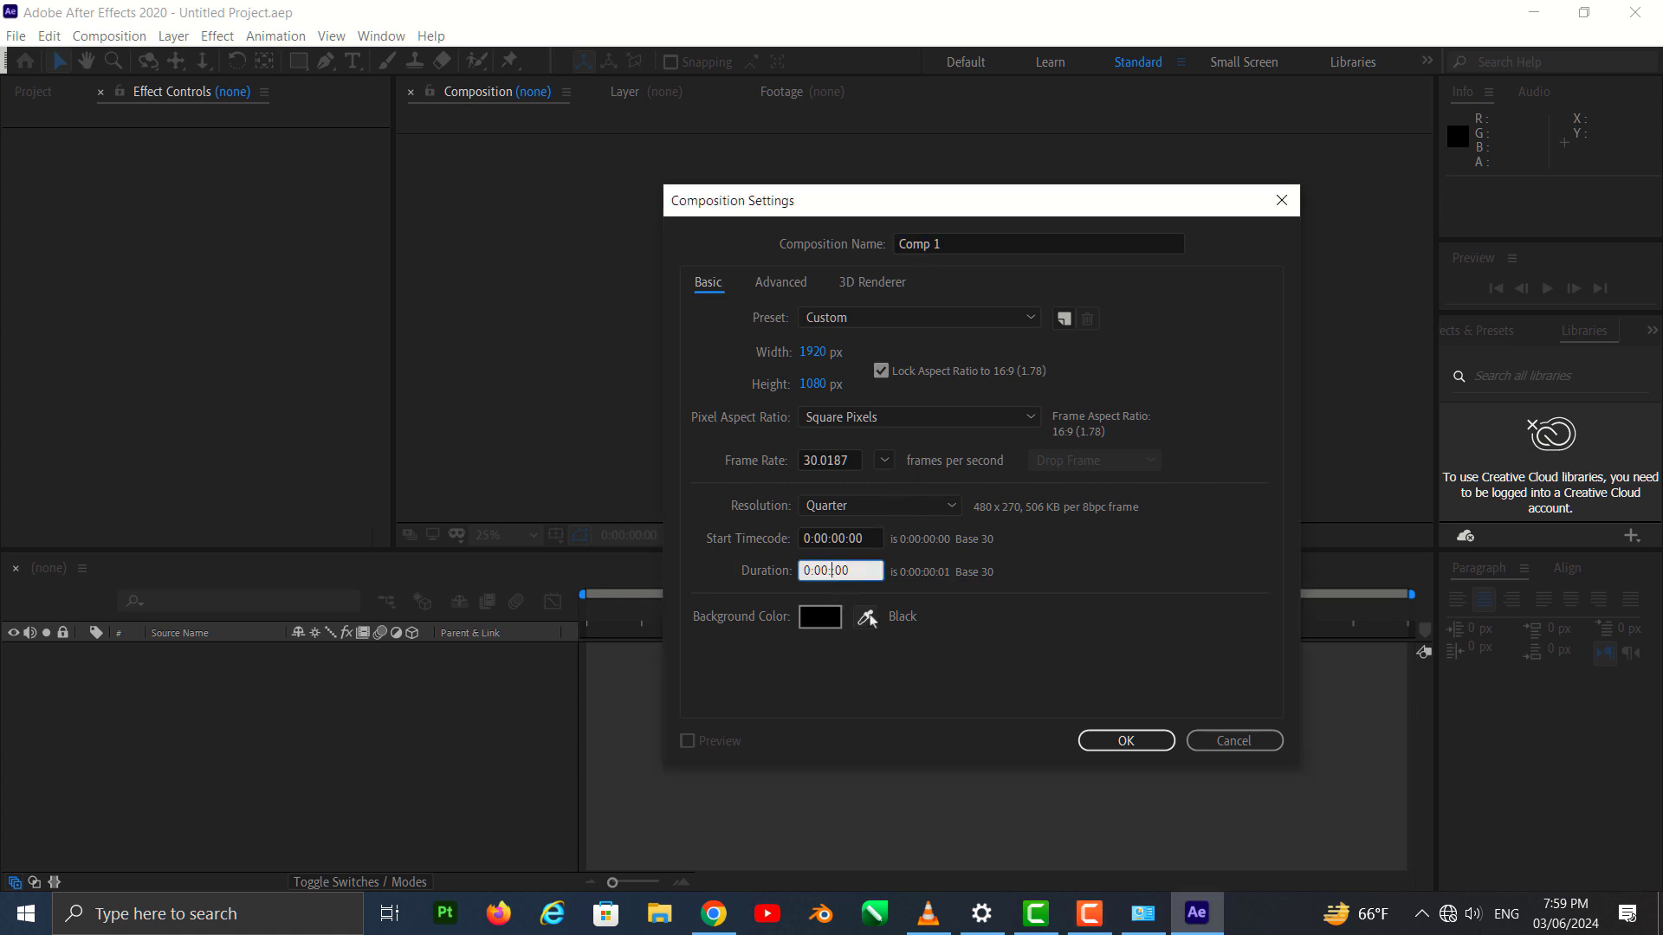
text(15:)
click(1123, 740)
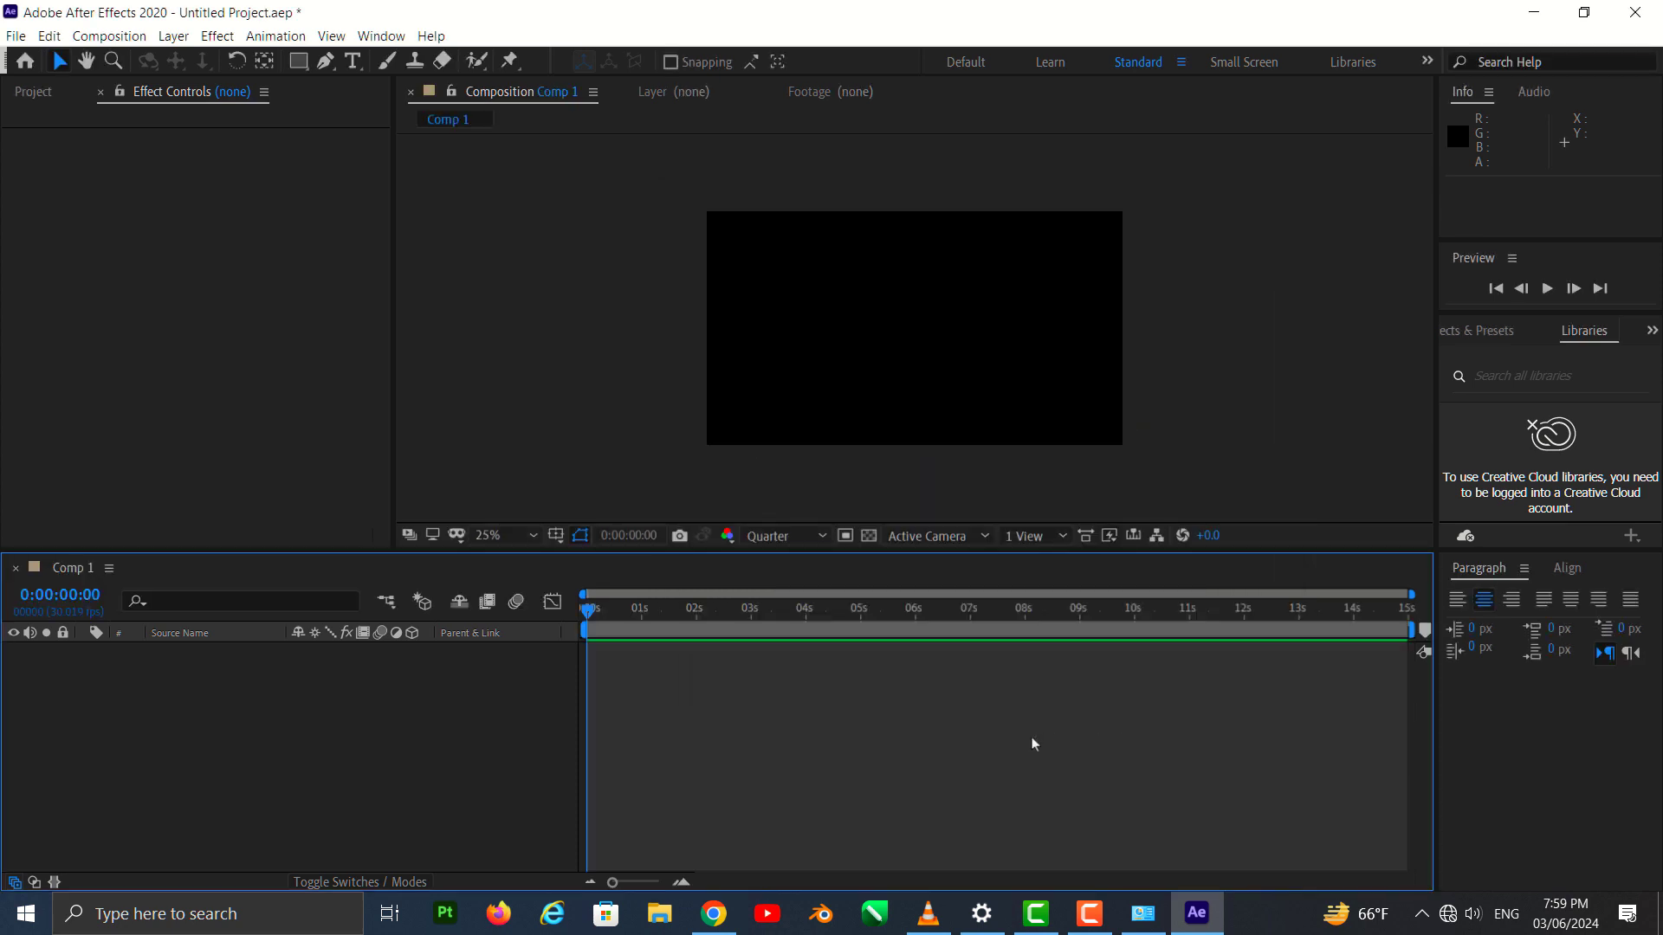
Add a new black full-frame solid layer named Animation from the timeline's New > Solid menu.
click(59, 95)
right_click(195, 686)
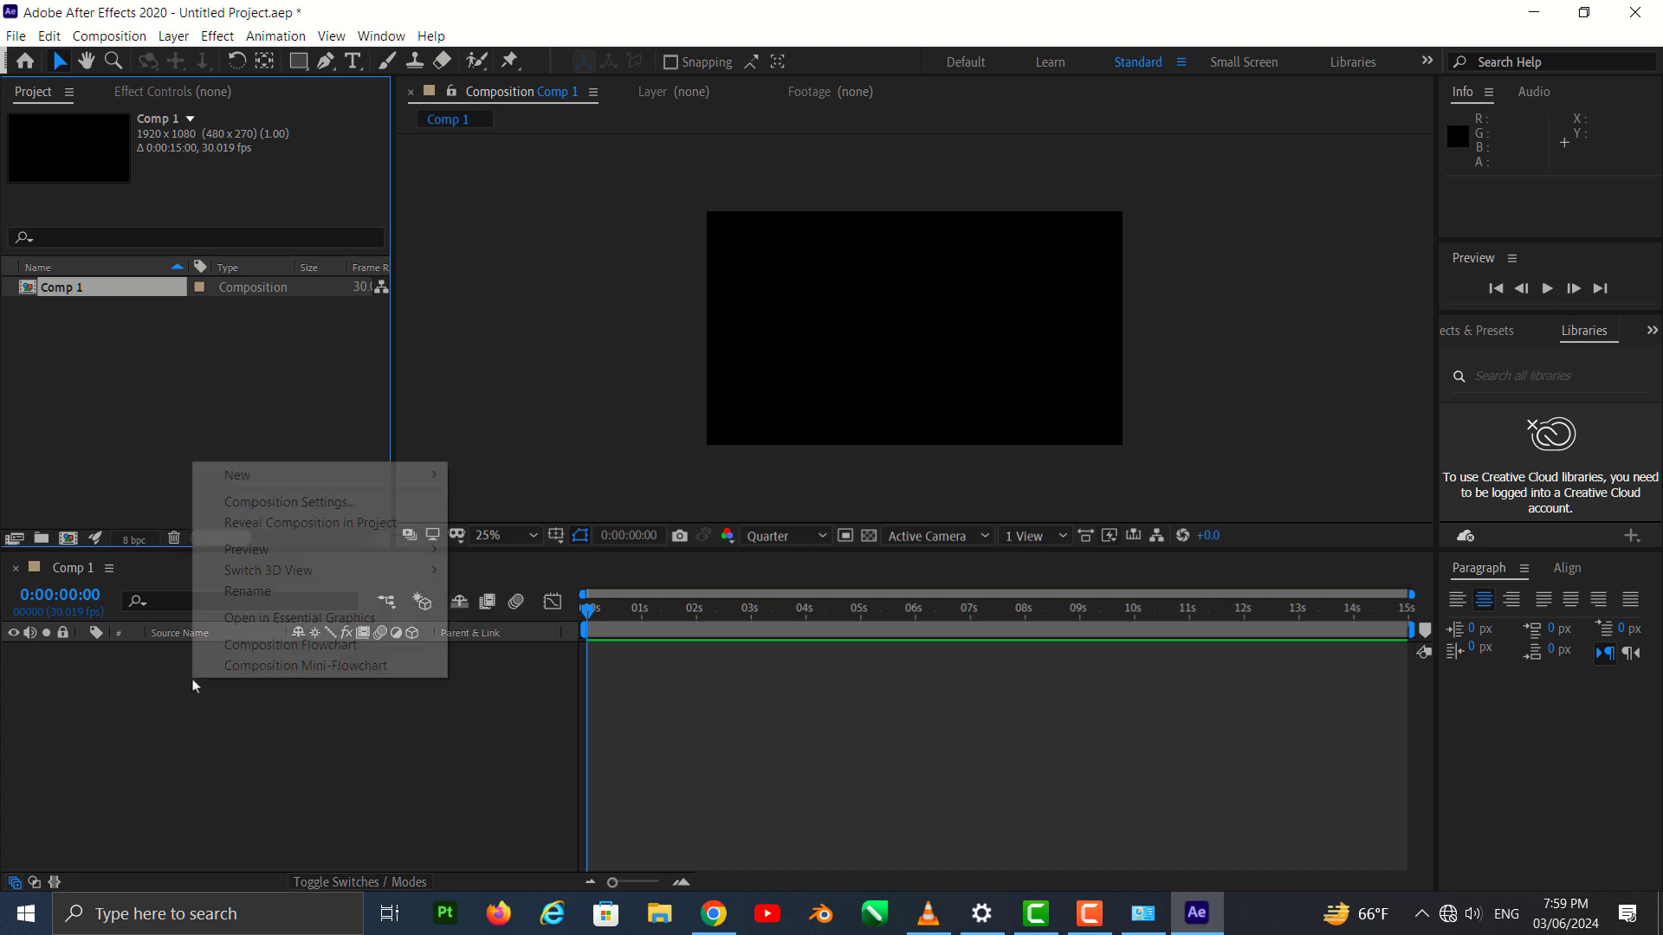
mouse_move(370, 484)
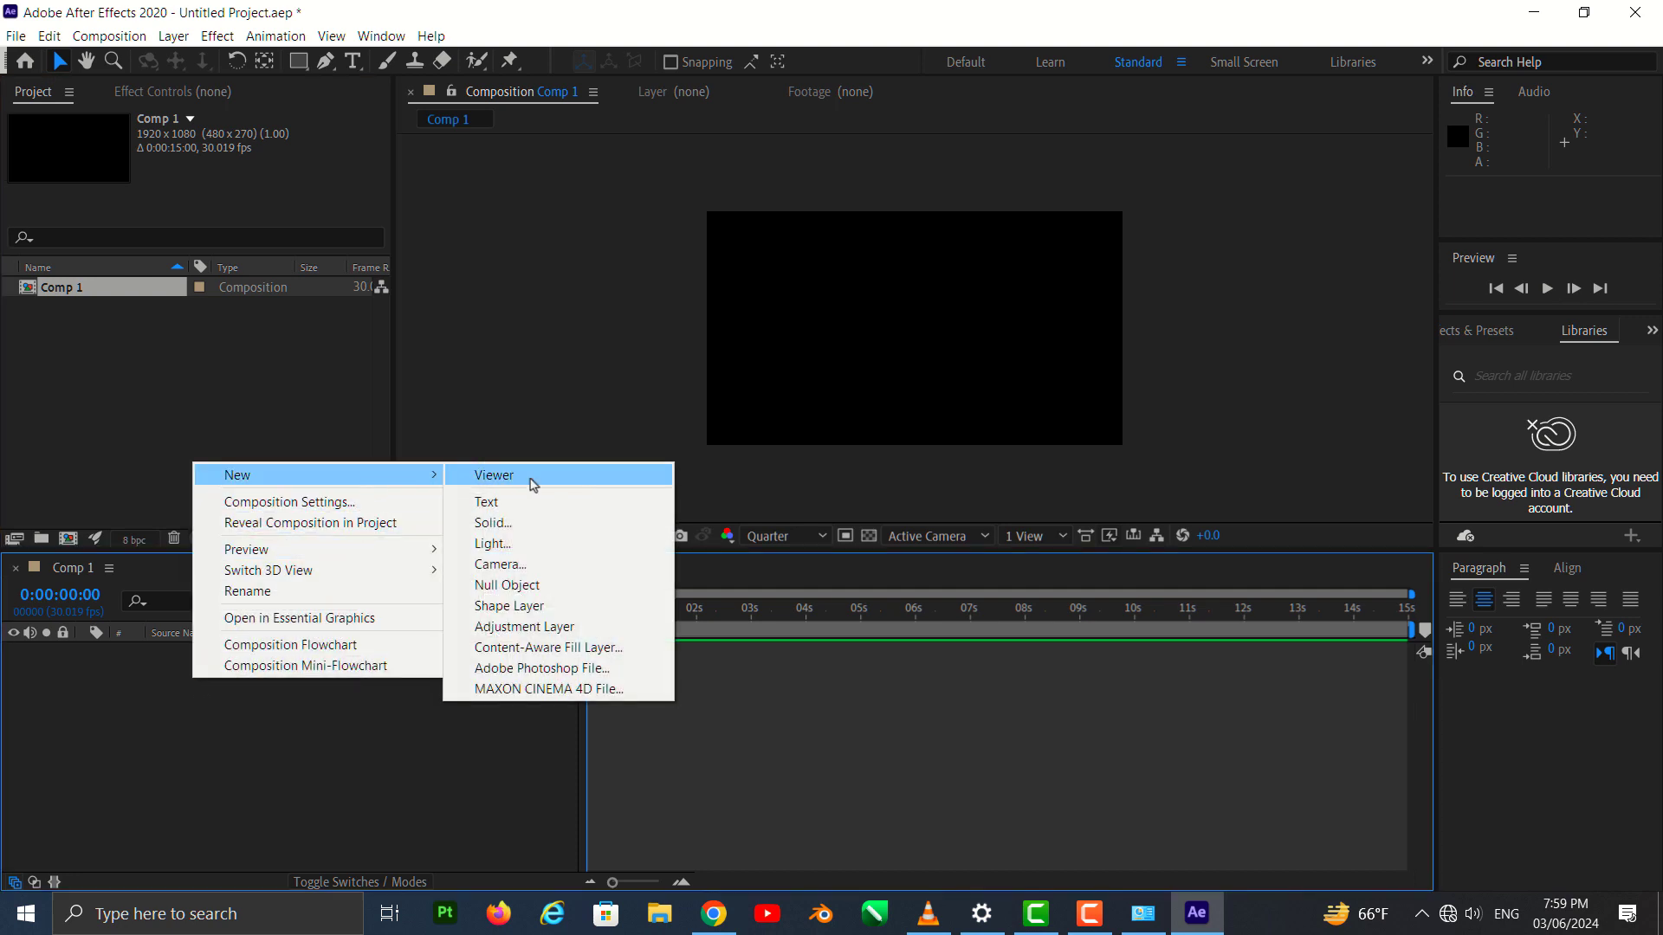
click(558, 523)
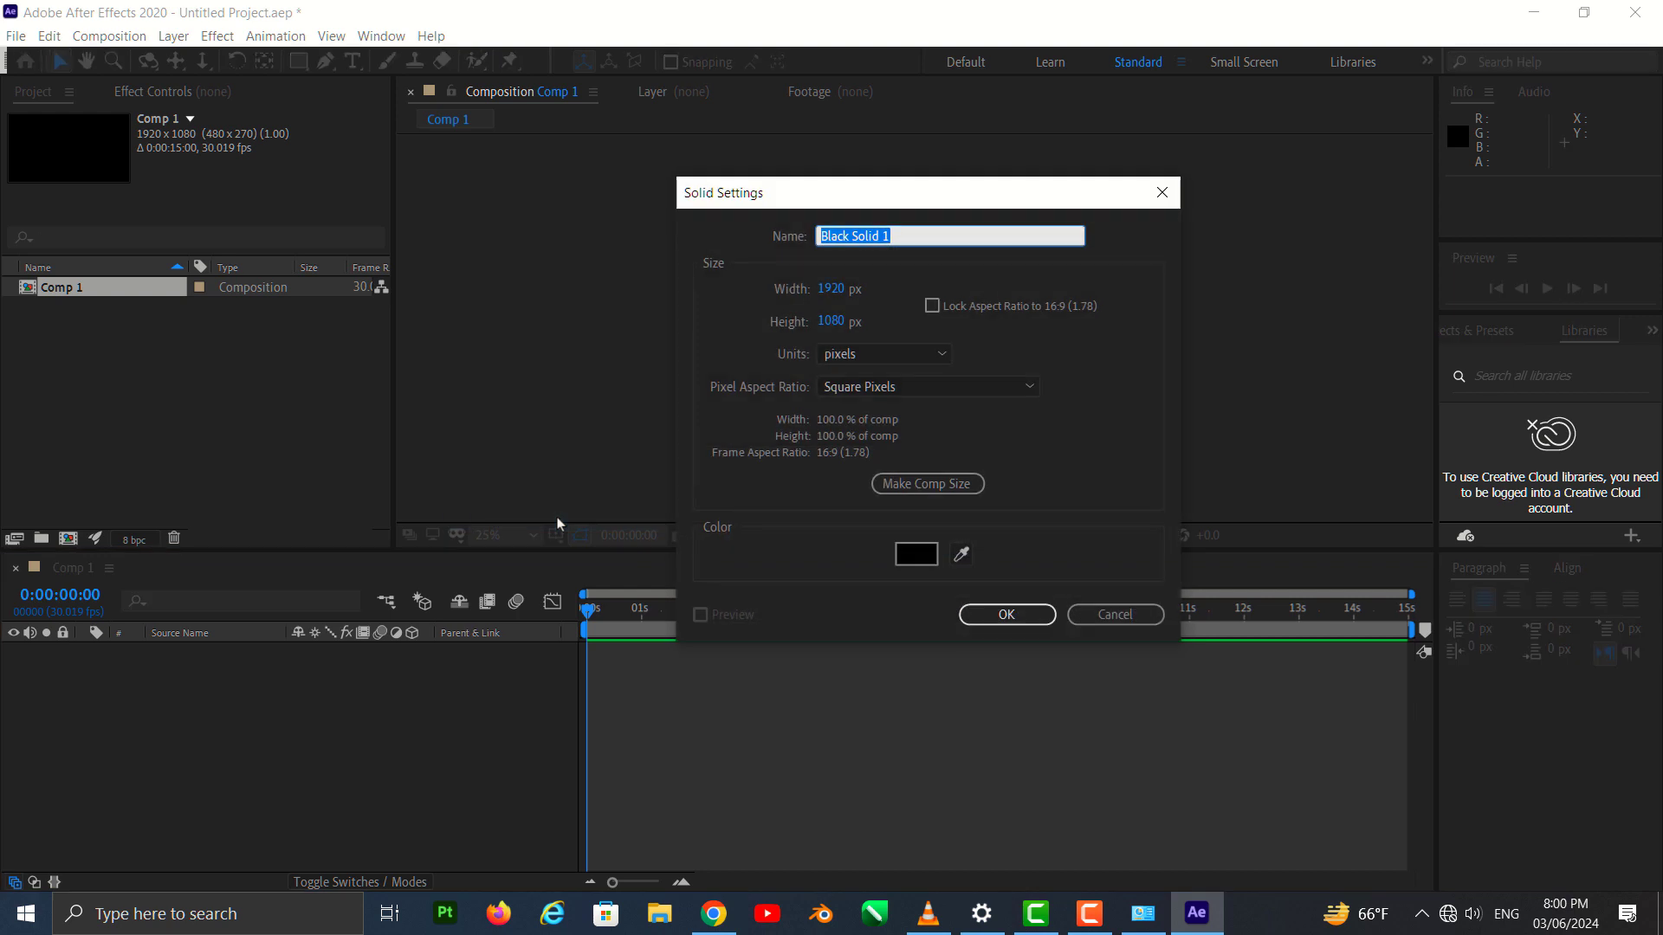
text(Animation)
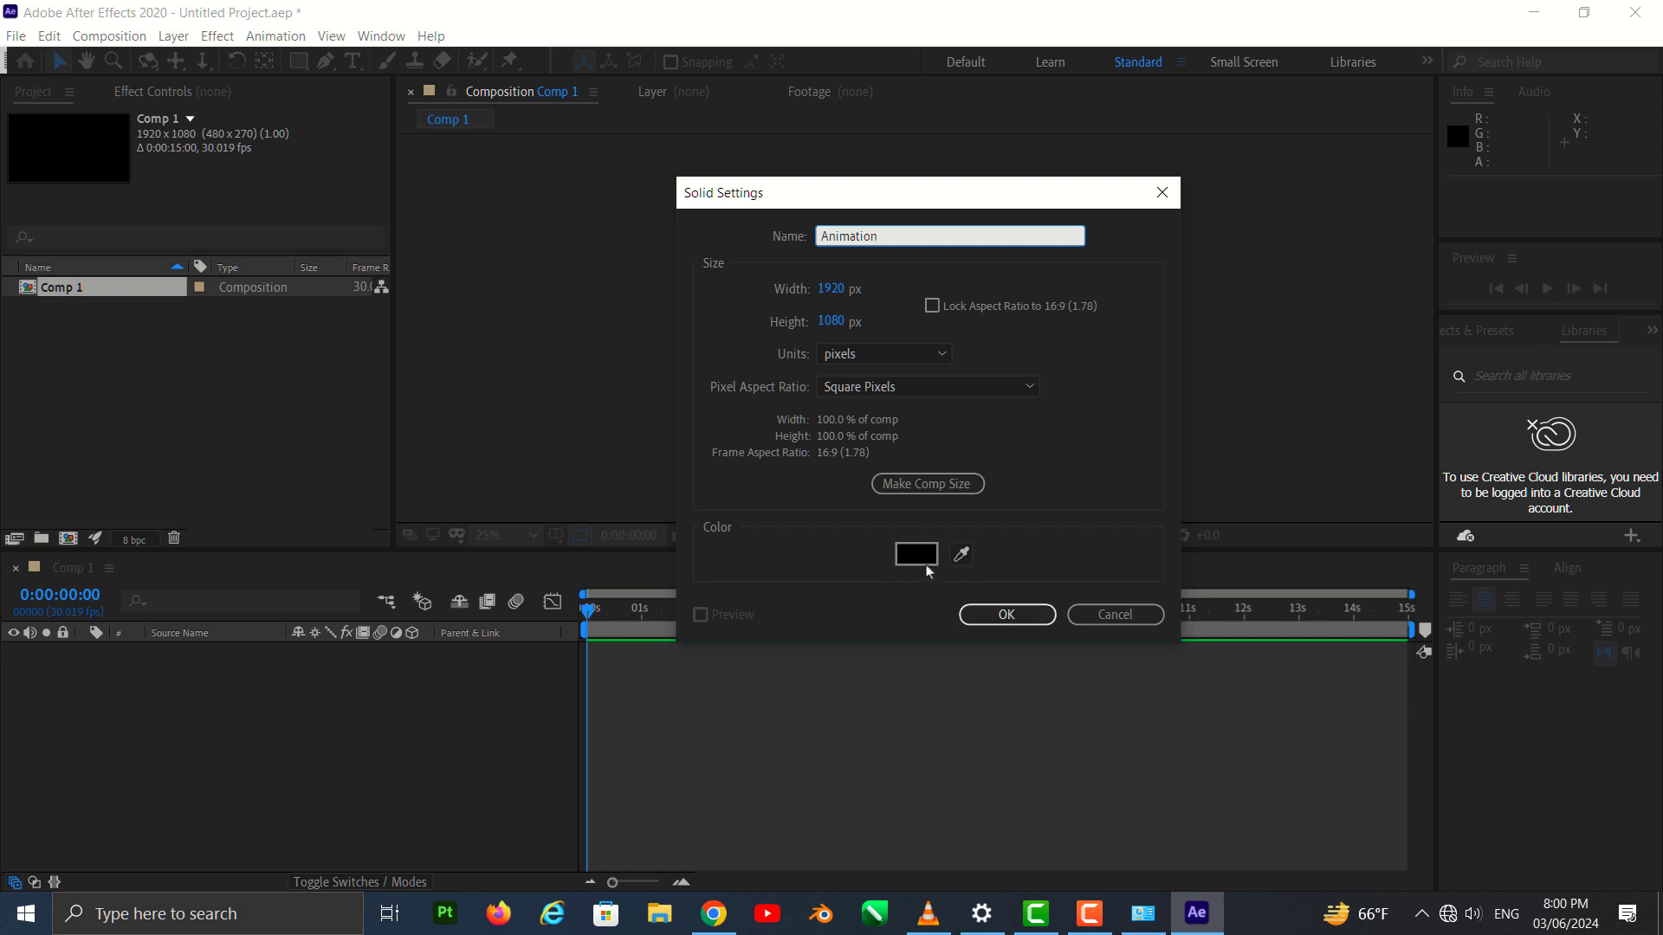
click(1004, 614)
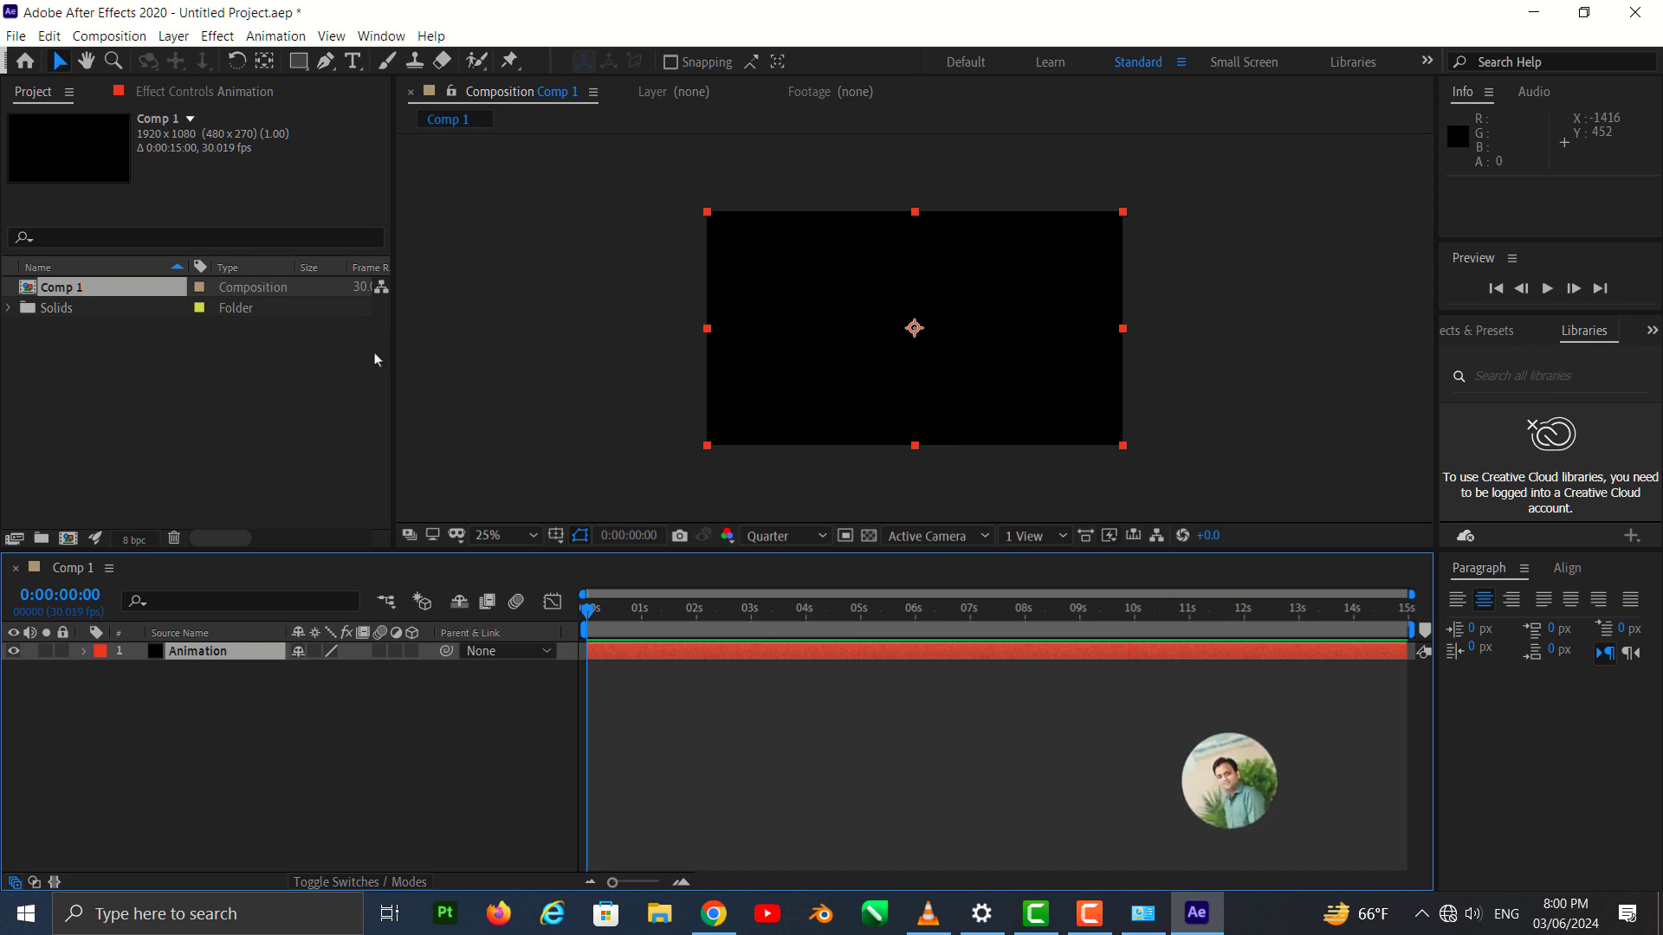
Search Effects & Presets for 'noise' and drop Fractal Noise onto the Animation layer.
click(1493, 333)
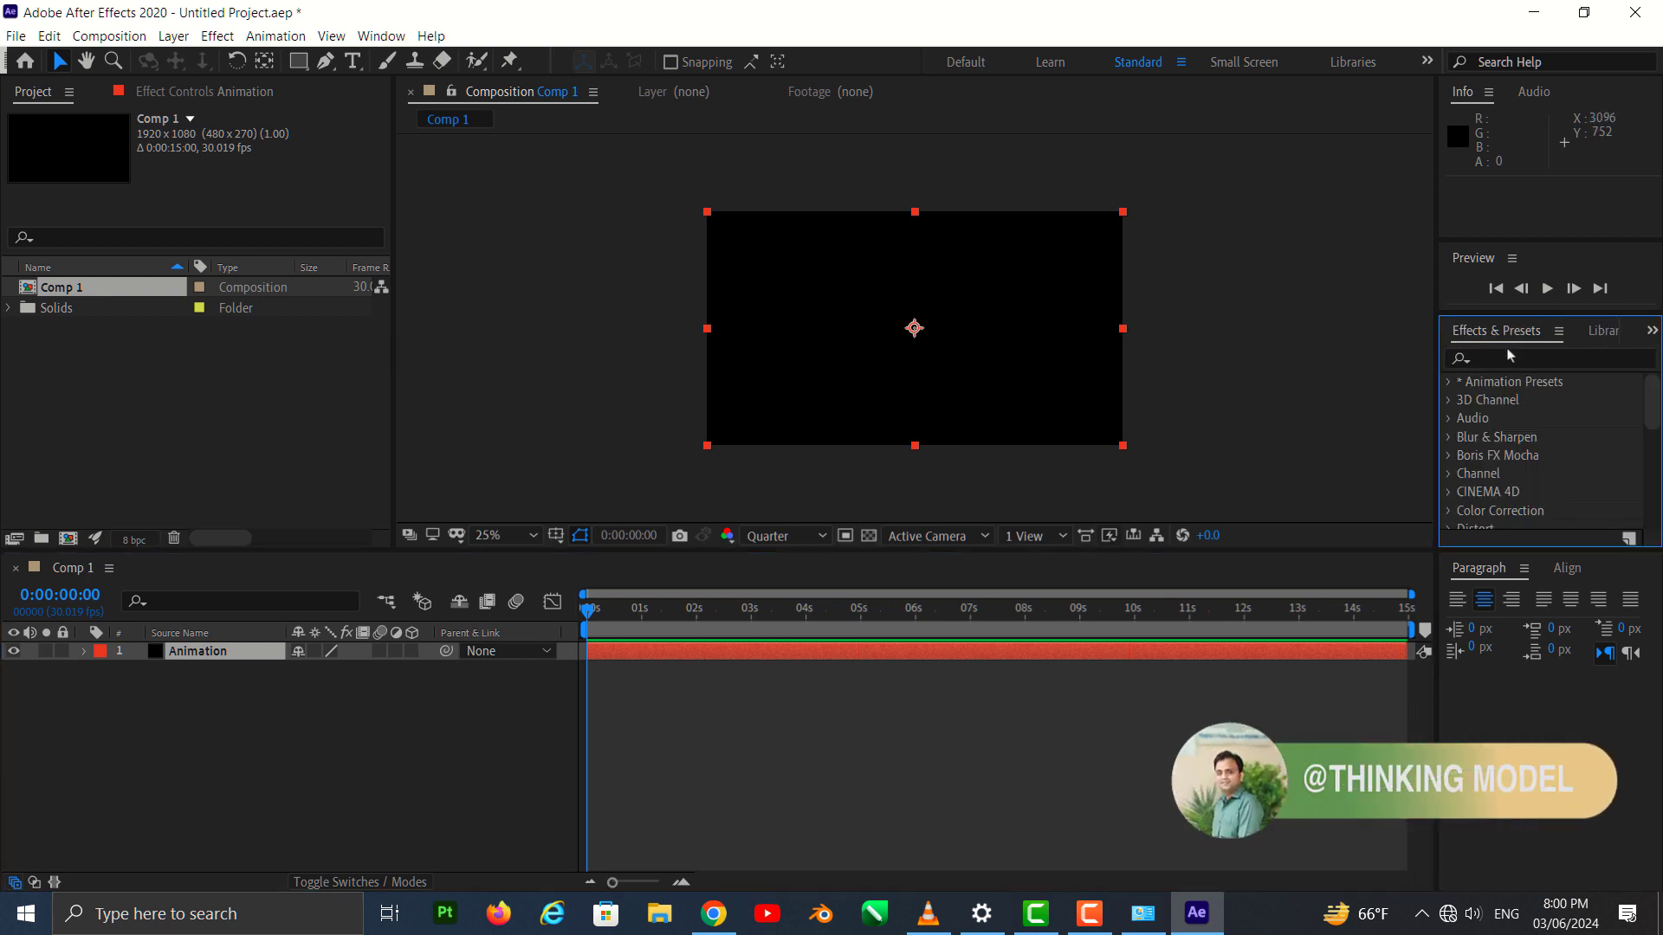
click(373, 38)
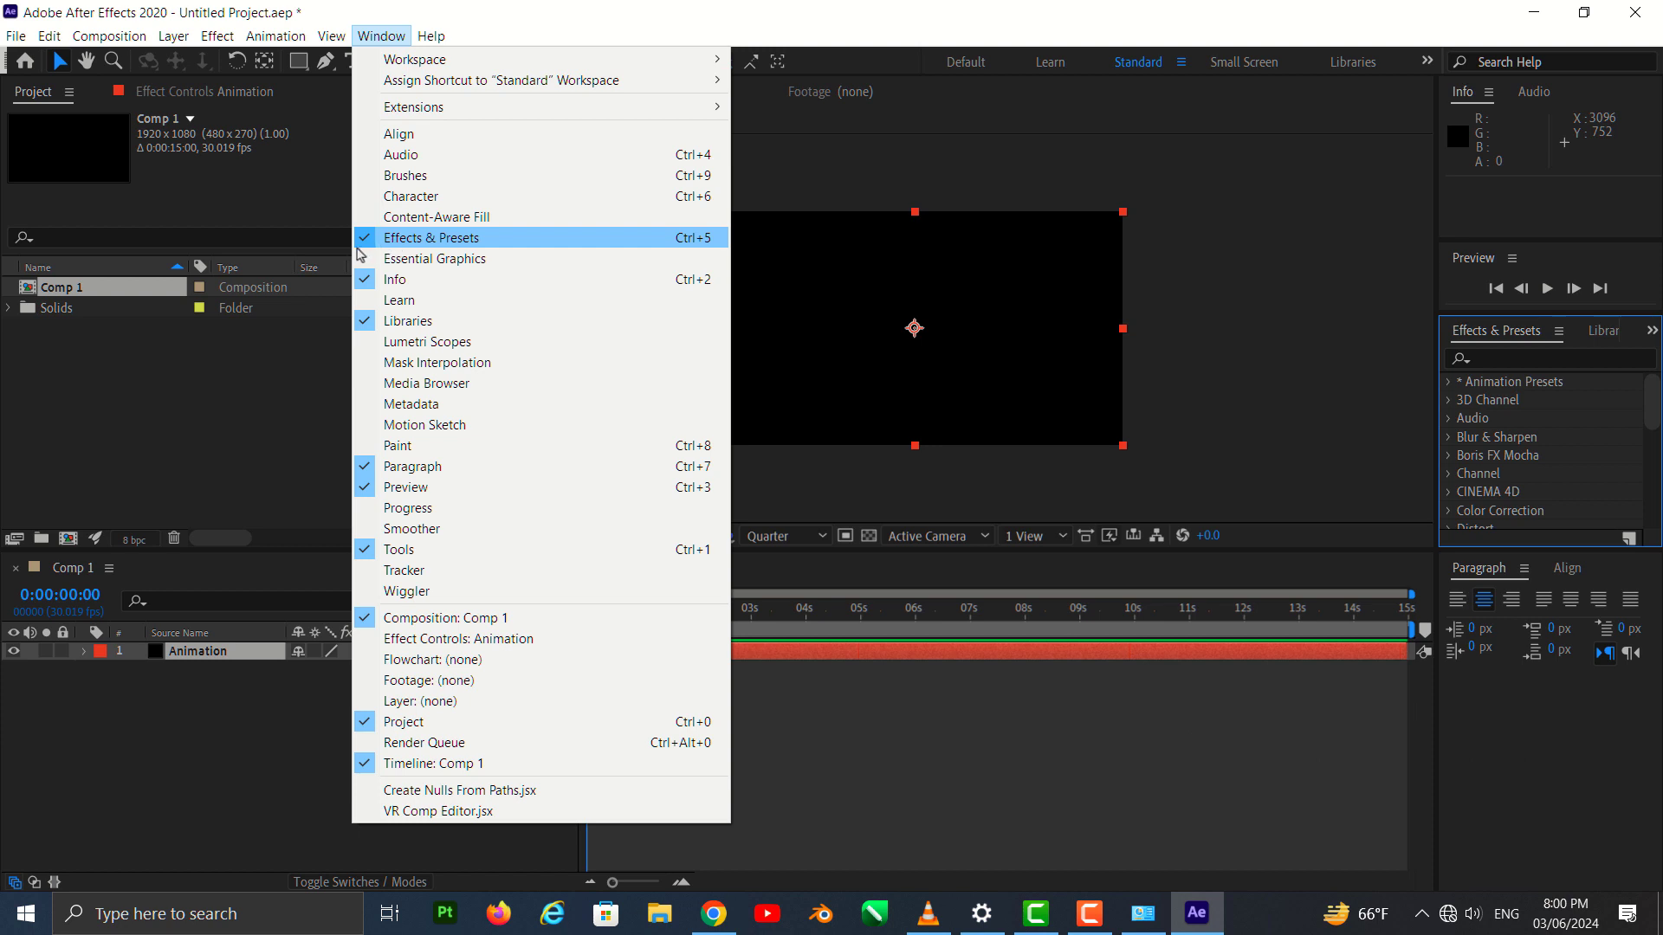
click(1505, 373)
click(1499, 359)
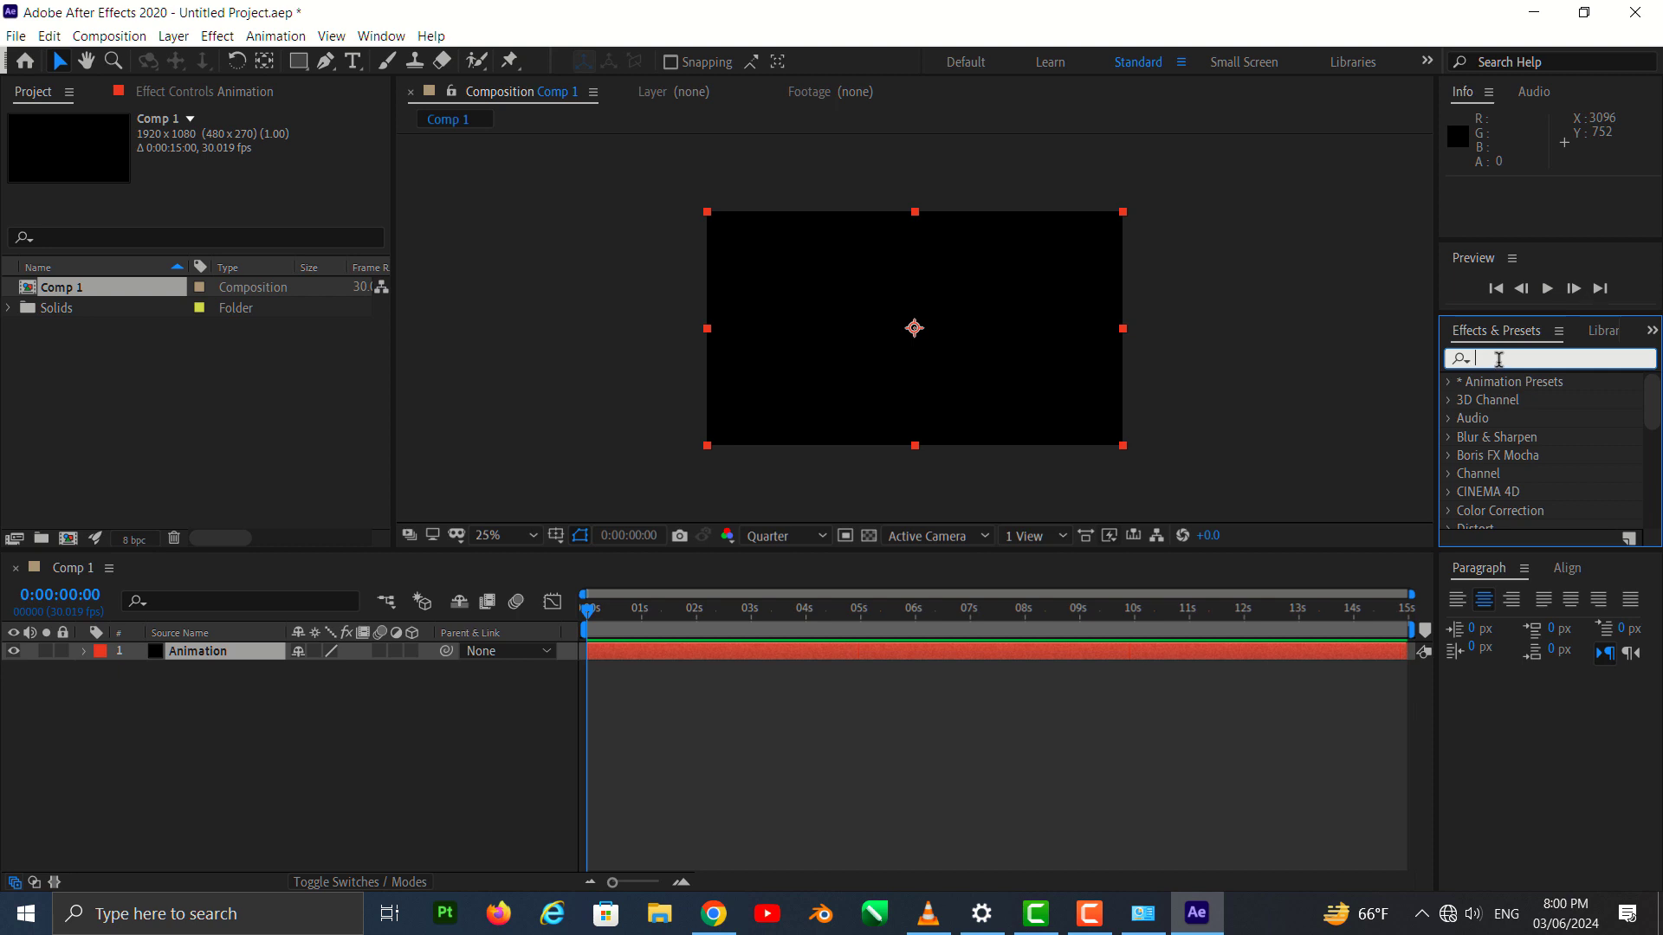
text(nois)
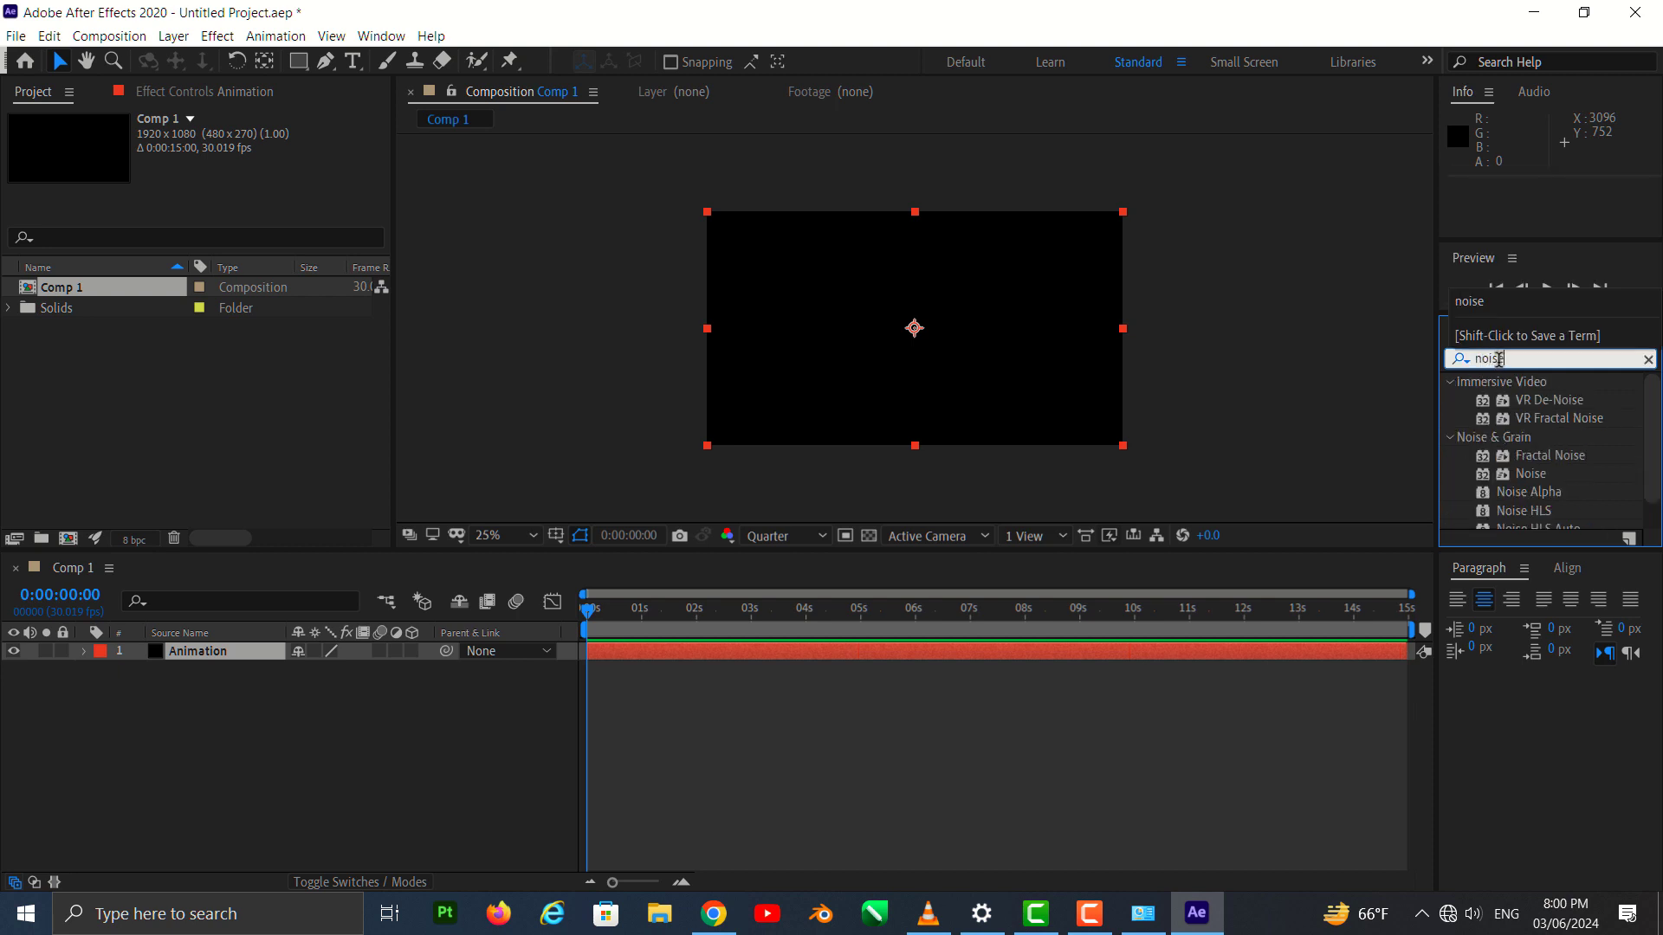
text(e)
drag(1572, 459, 214, 663)
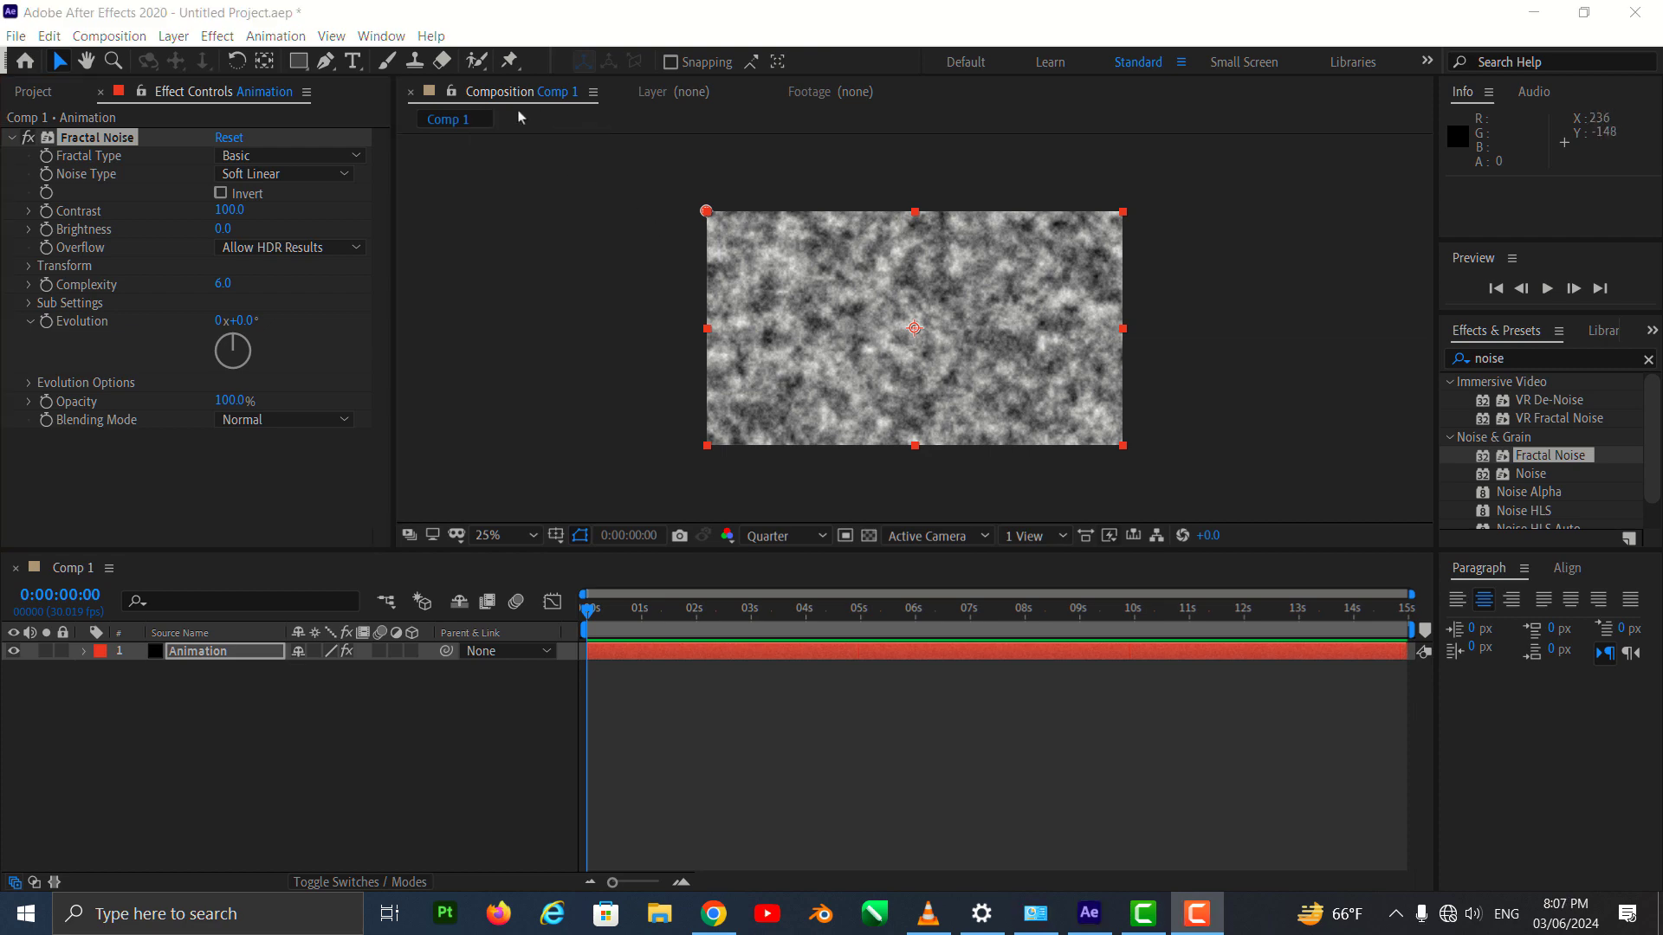
Set Fractal Noise Contrast to 340 and Brightness to -22, and expand its Transform group.
click(227, 211)
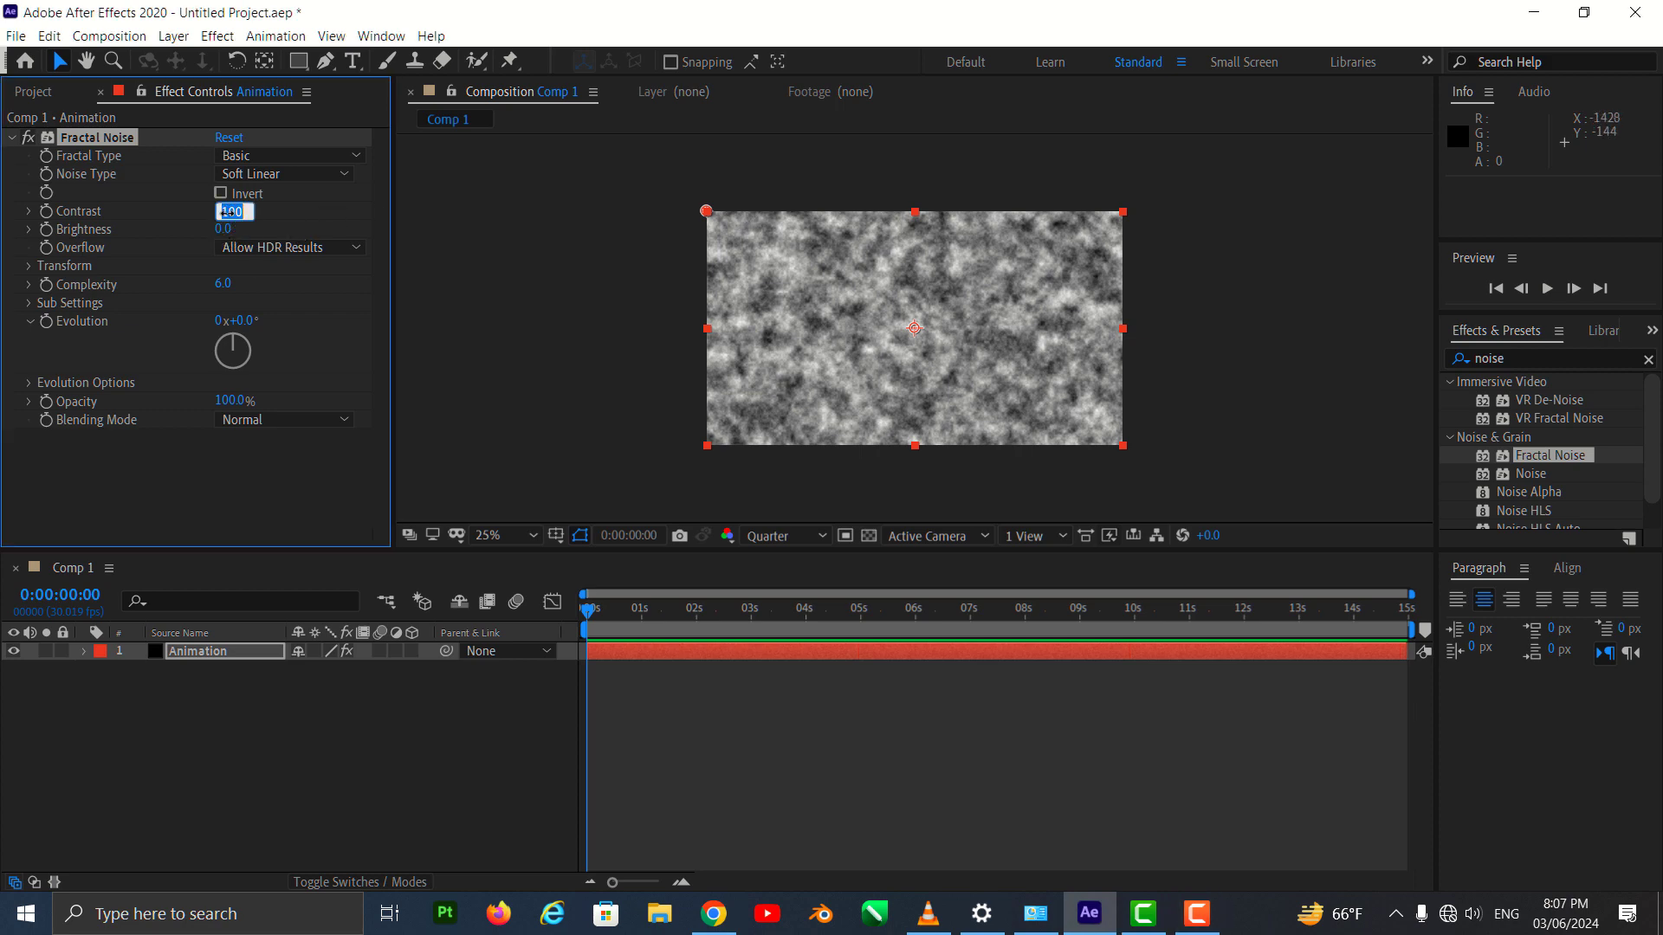
key(BackSpace)
text(340.)
key(Return)
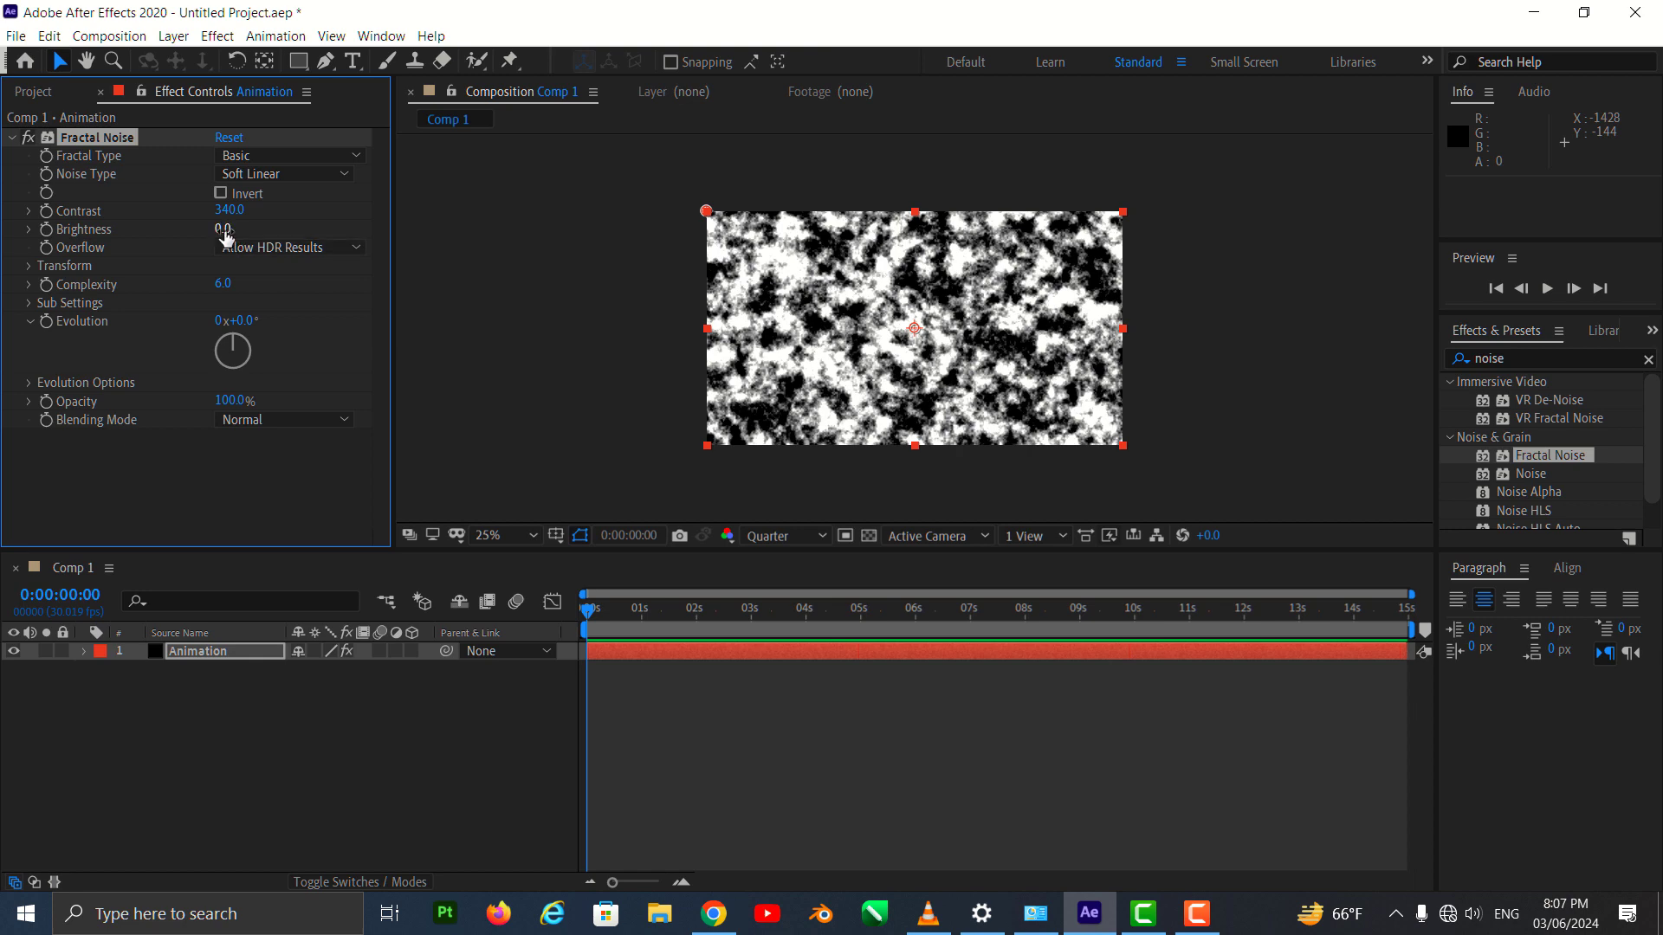
mouse_move(225, 230)
mouse_down()
mouse_move(183, 227)
mouse_move(196, 227)
mouse_up()
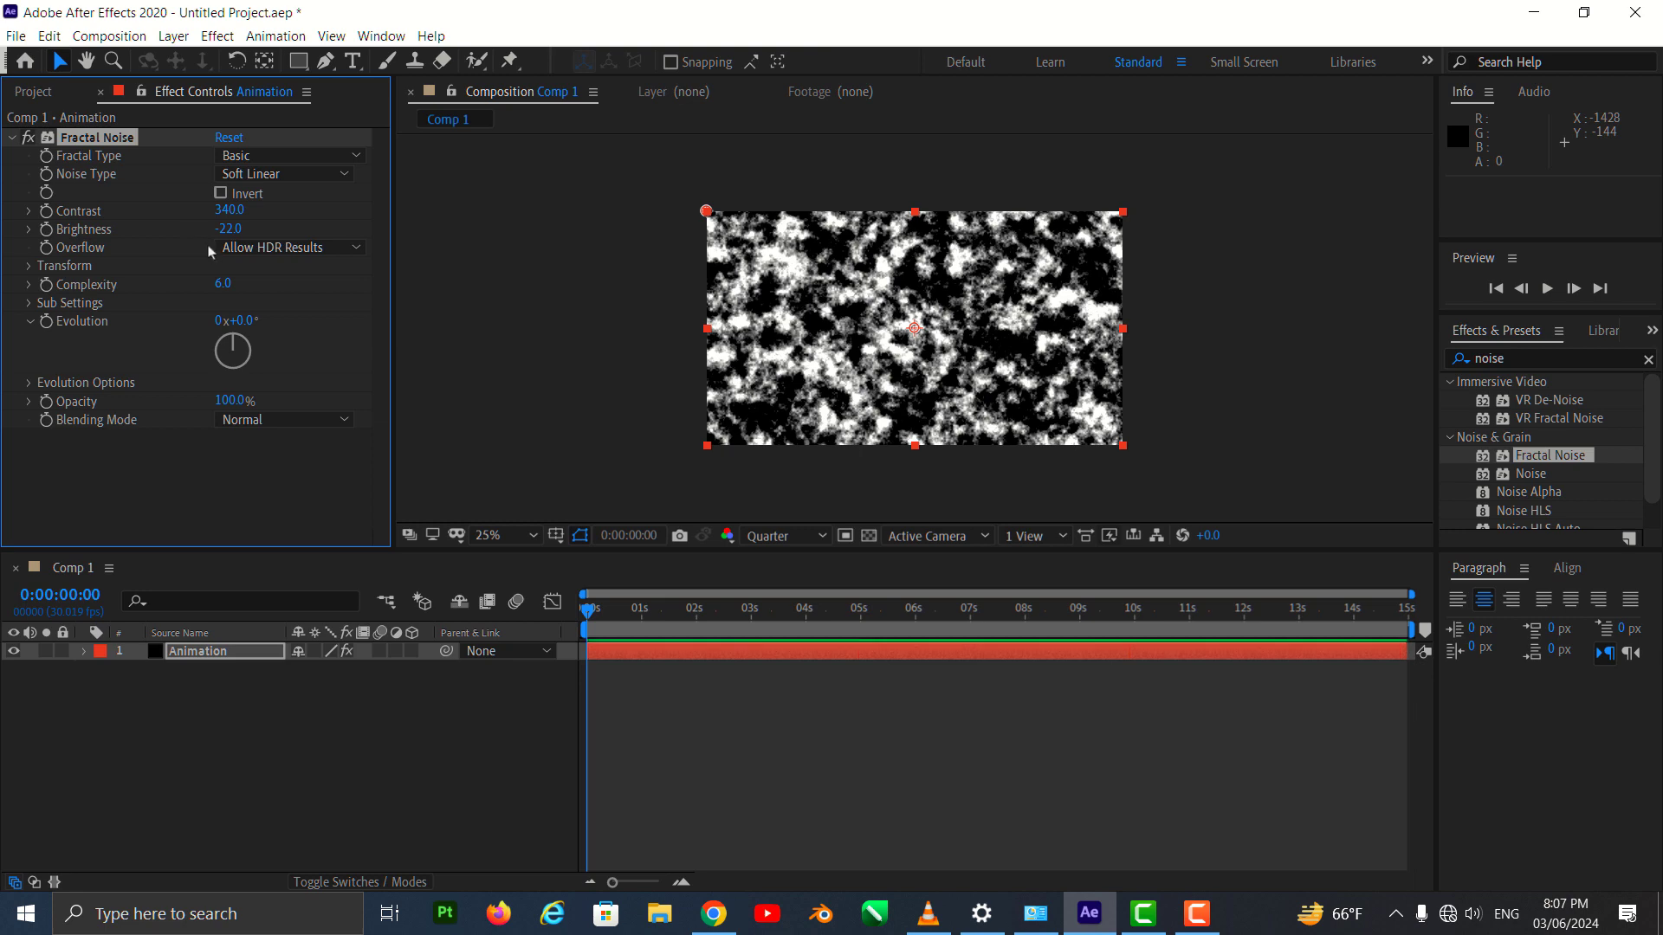
click(29, 266)
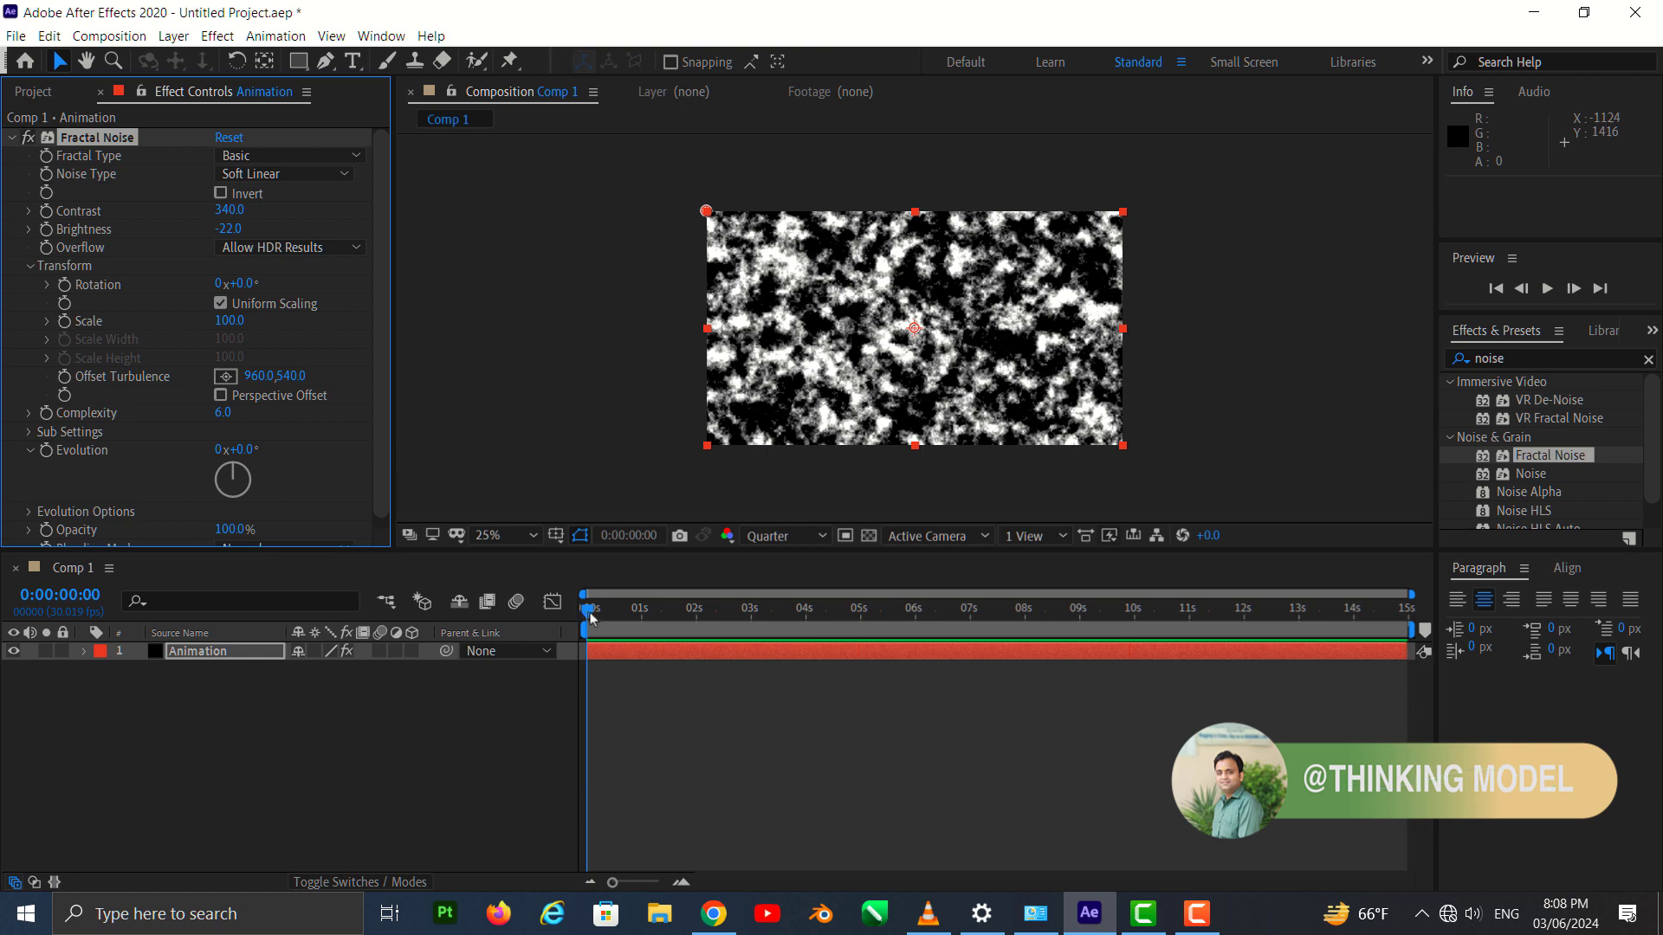
Preview the noise and end the work area at 0:00:05:29.
drag(591, 617, 1156, 617)
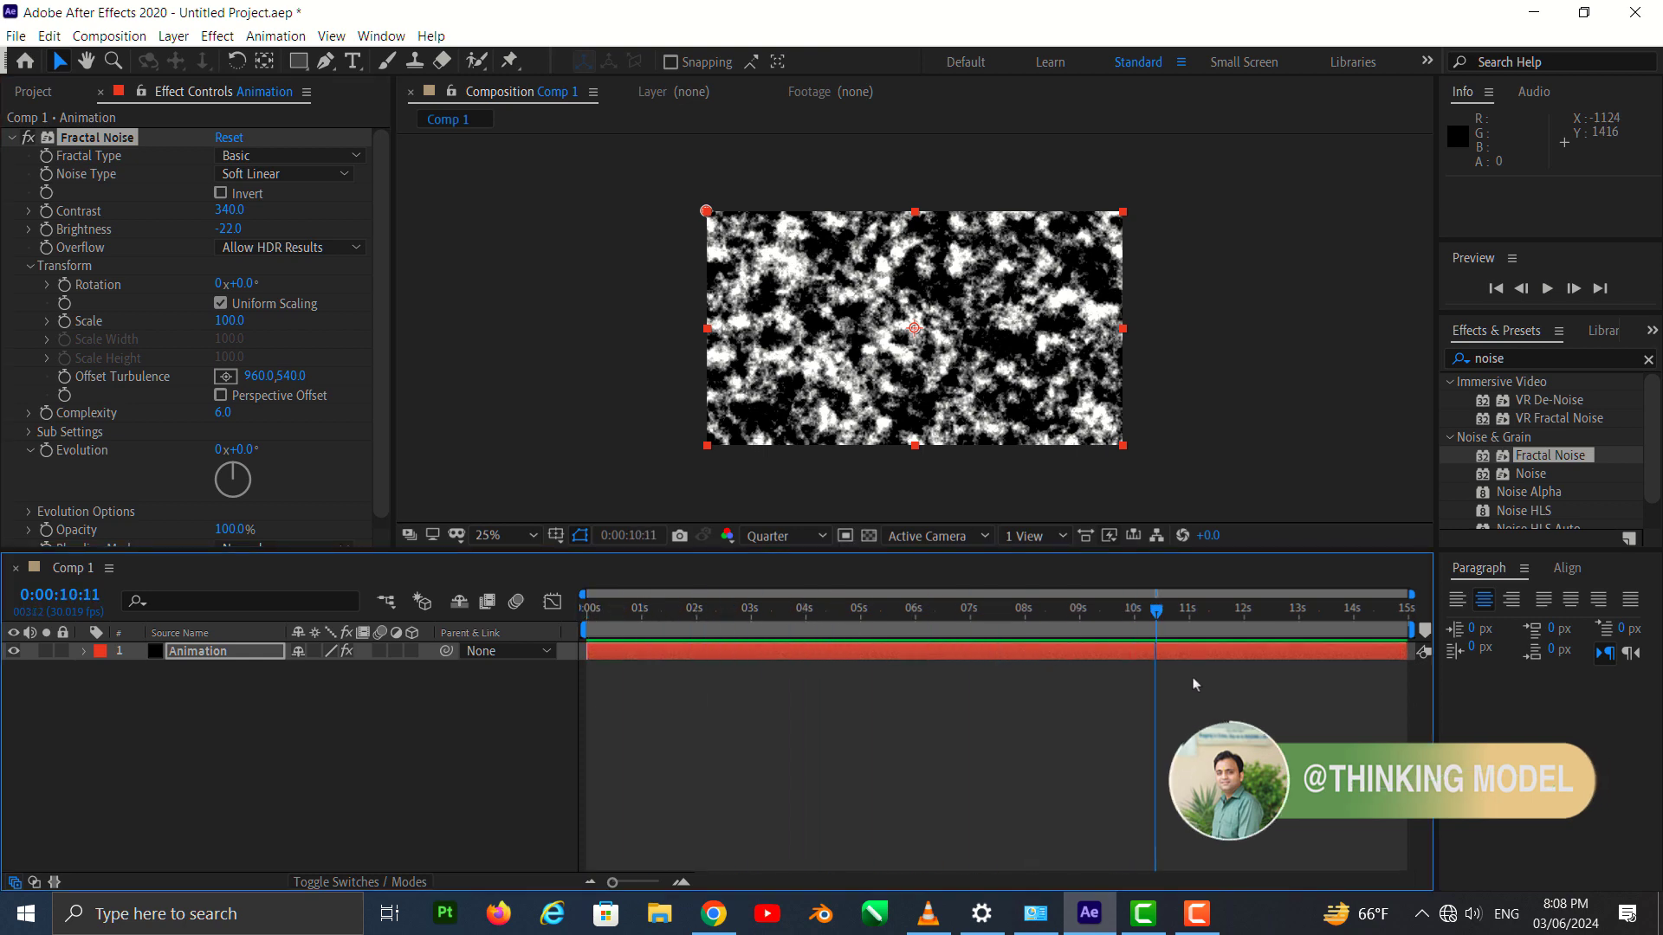
key(space)
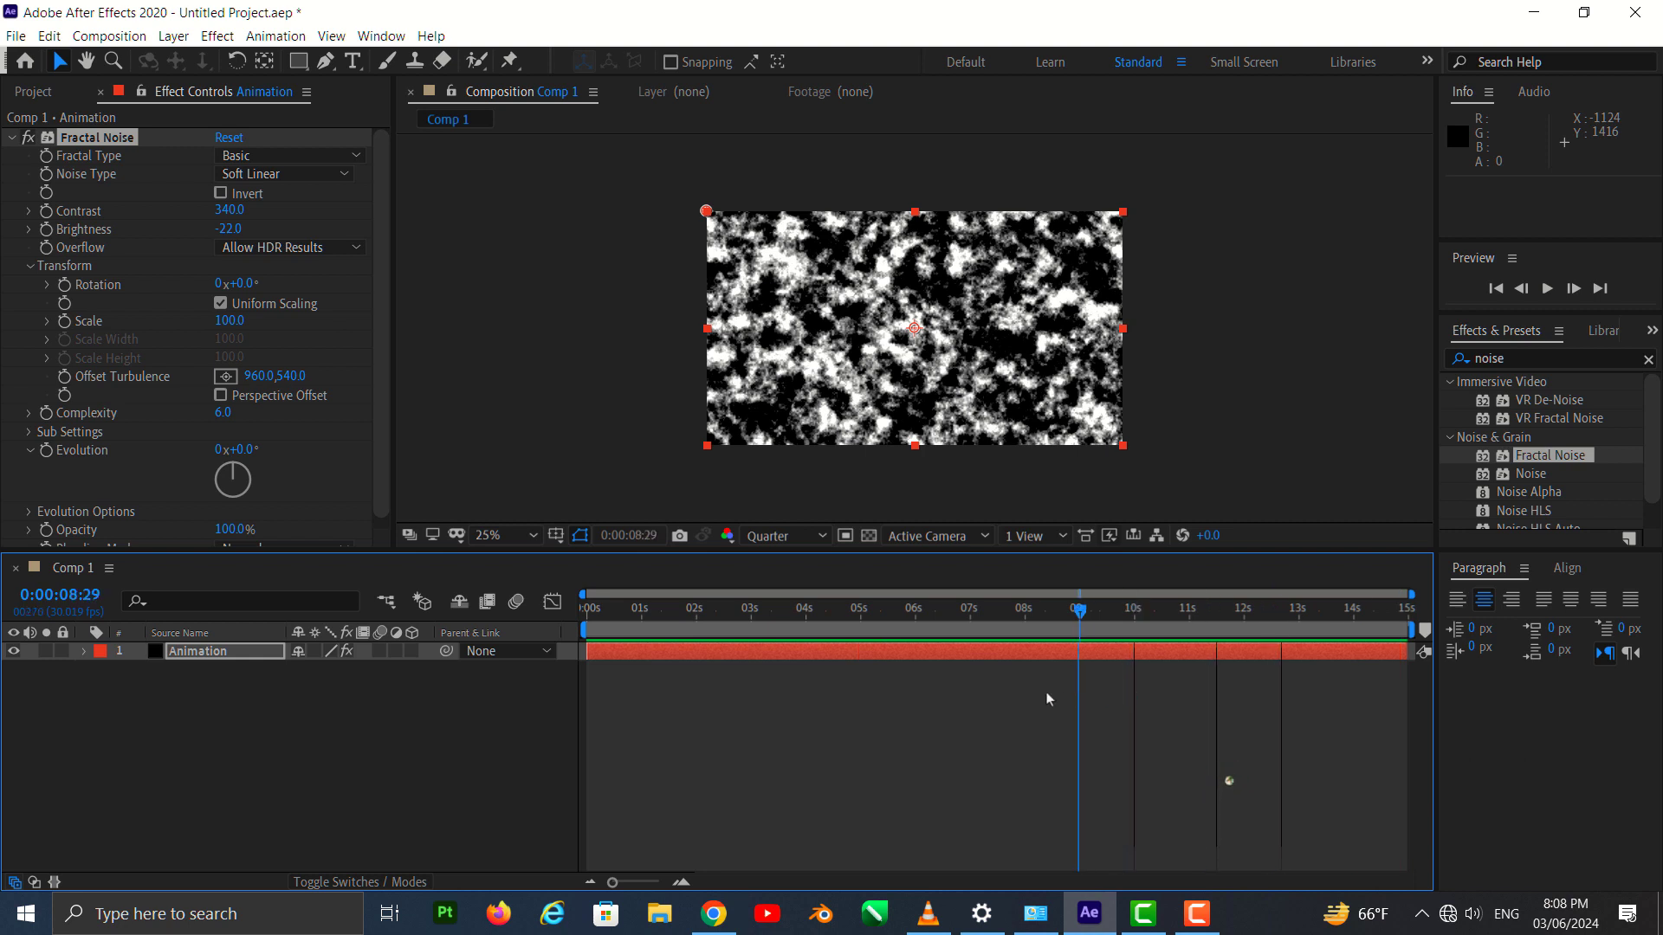
mouse_move(1047, 698)
mouse_down()
mouse_move(1026, 698)
mouse_move(1063, 698)
mouse_move(887, 694)
mouse_move(922, 692)
mouse_up()
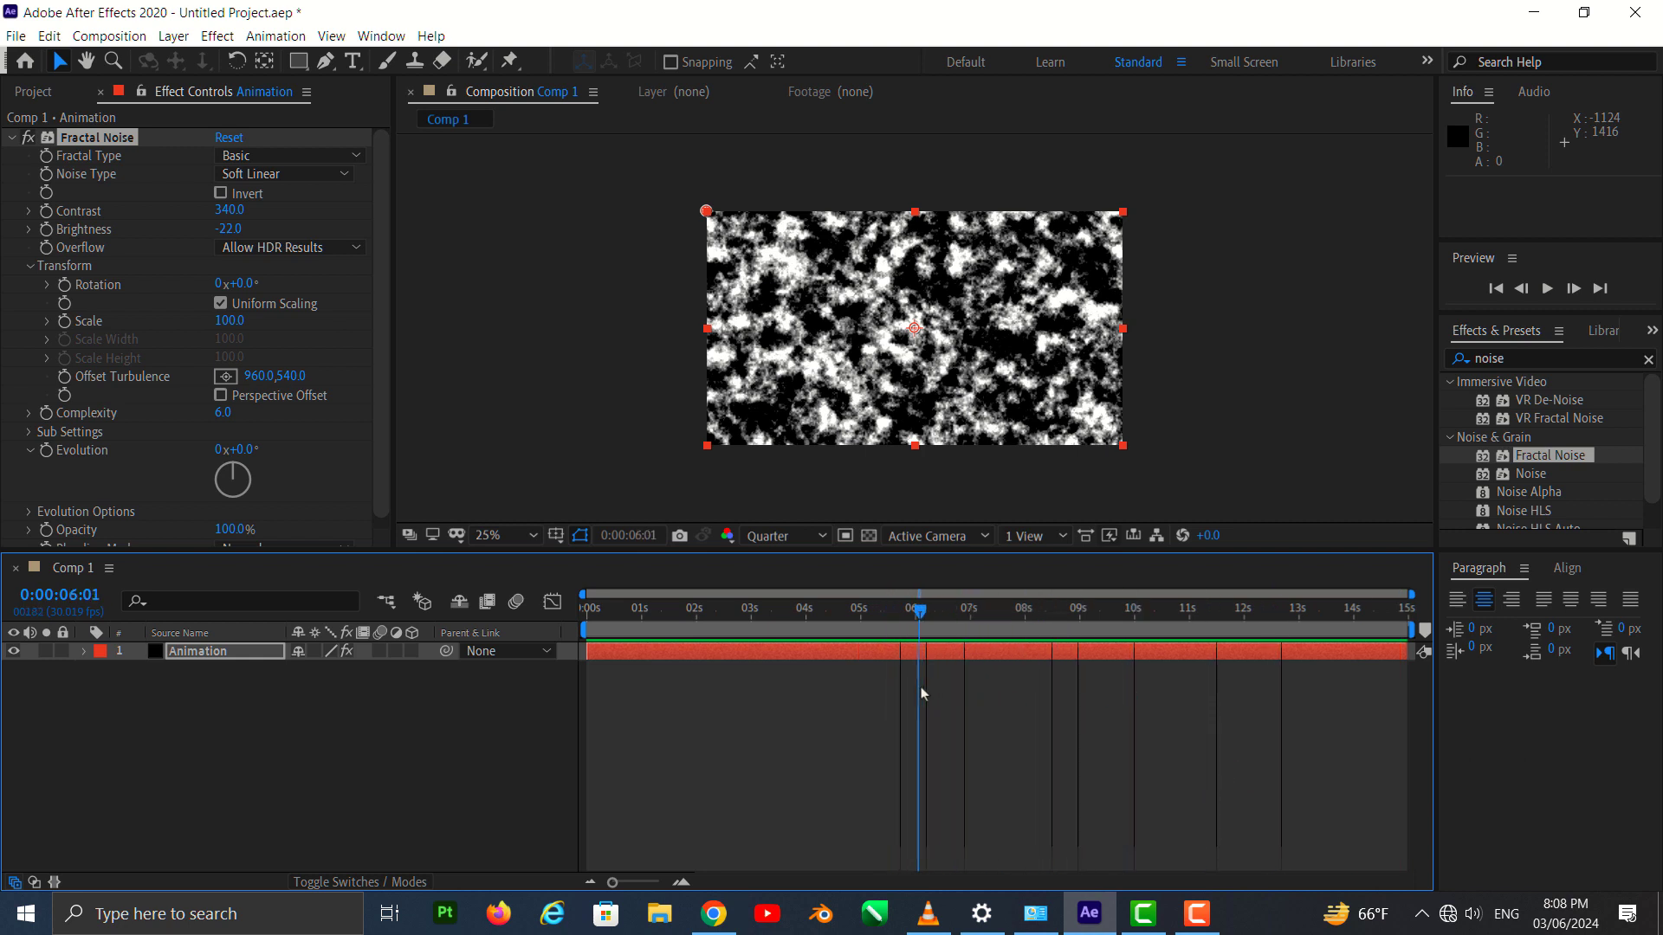
key(Page_Up)
key(Page_Up)
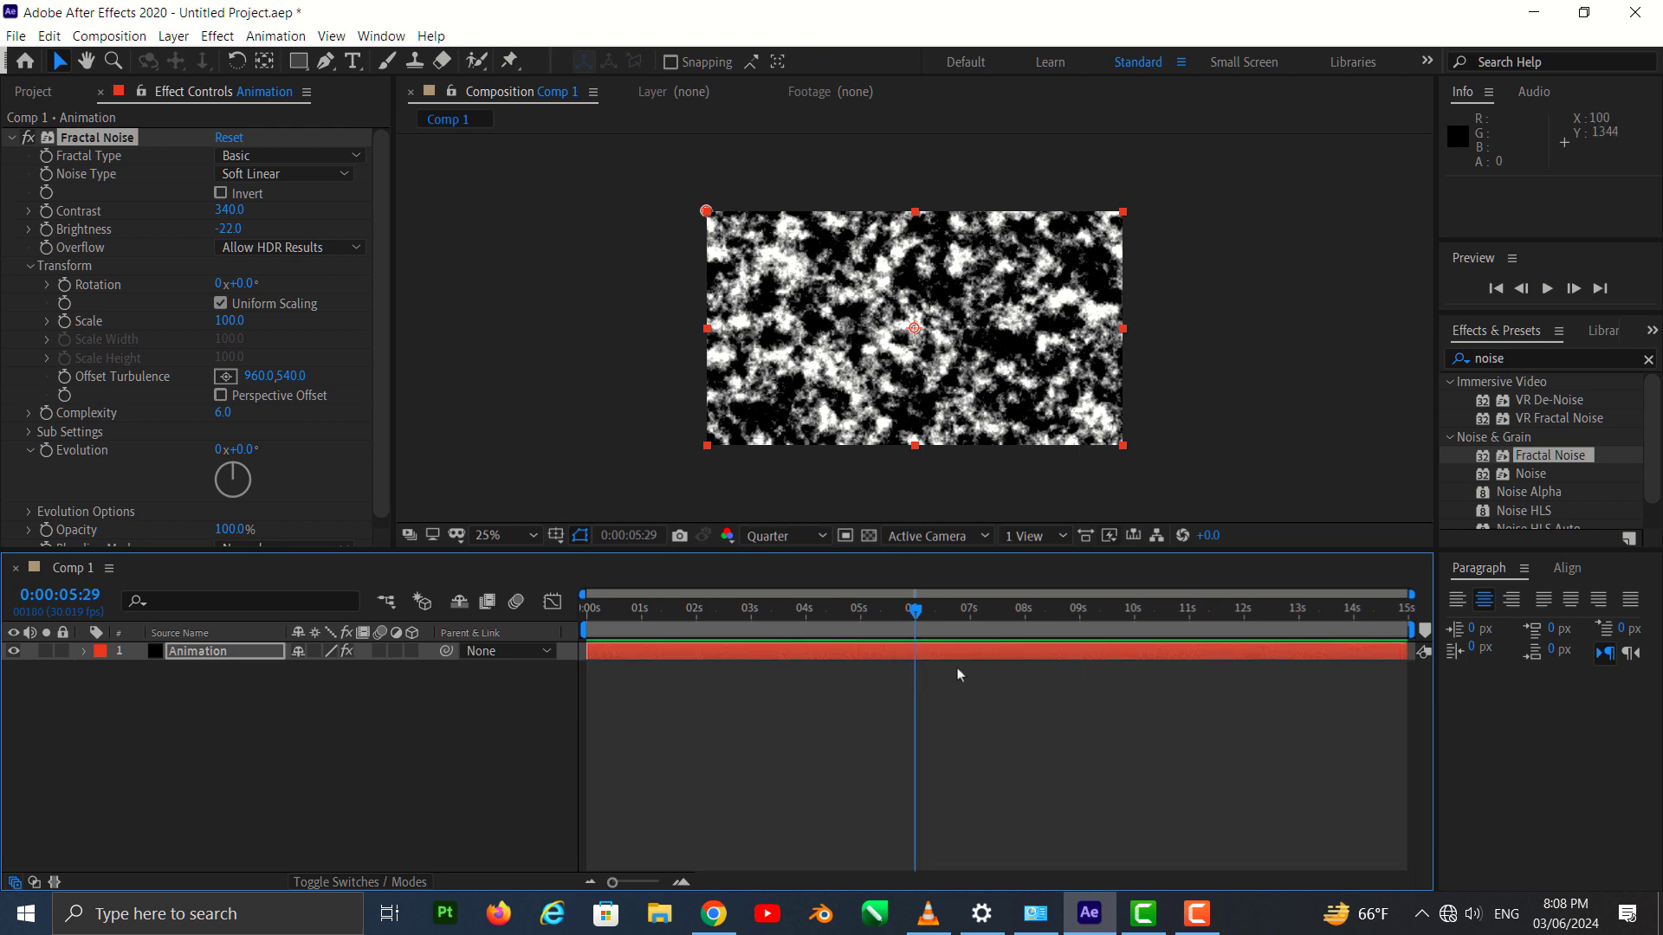
key(n)
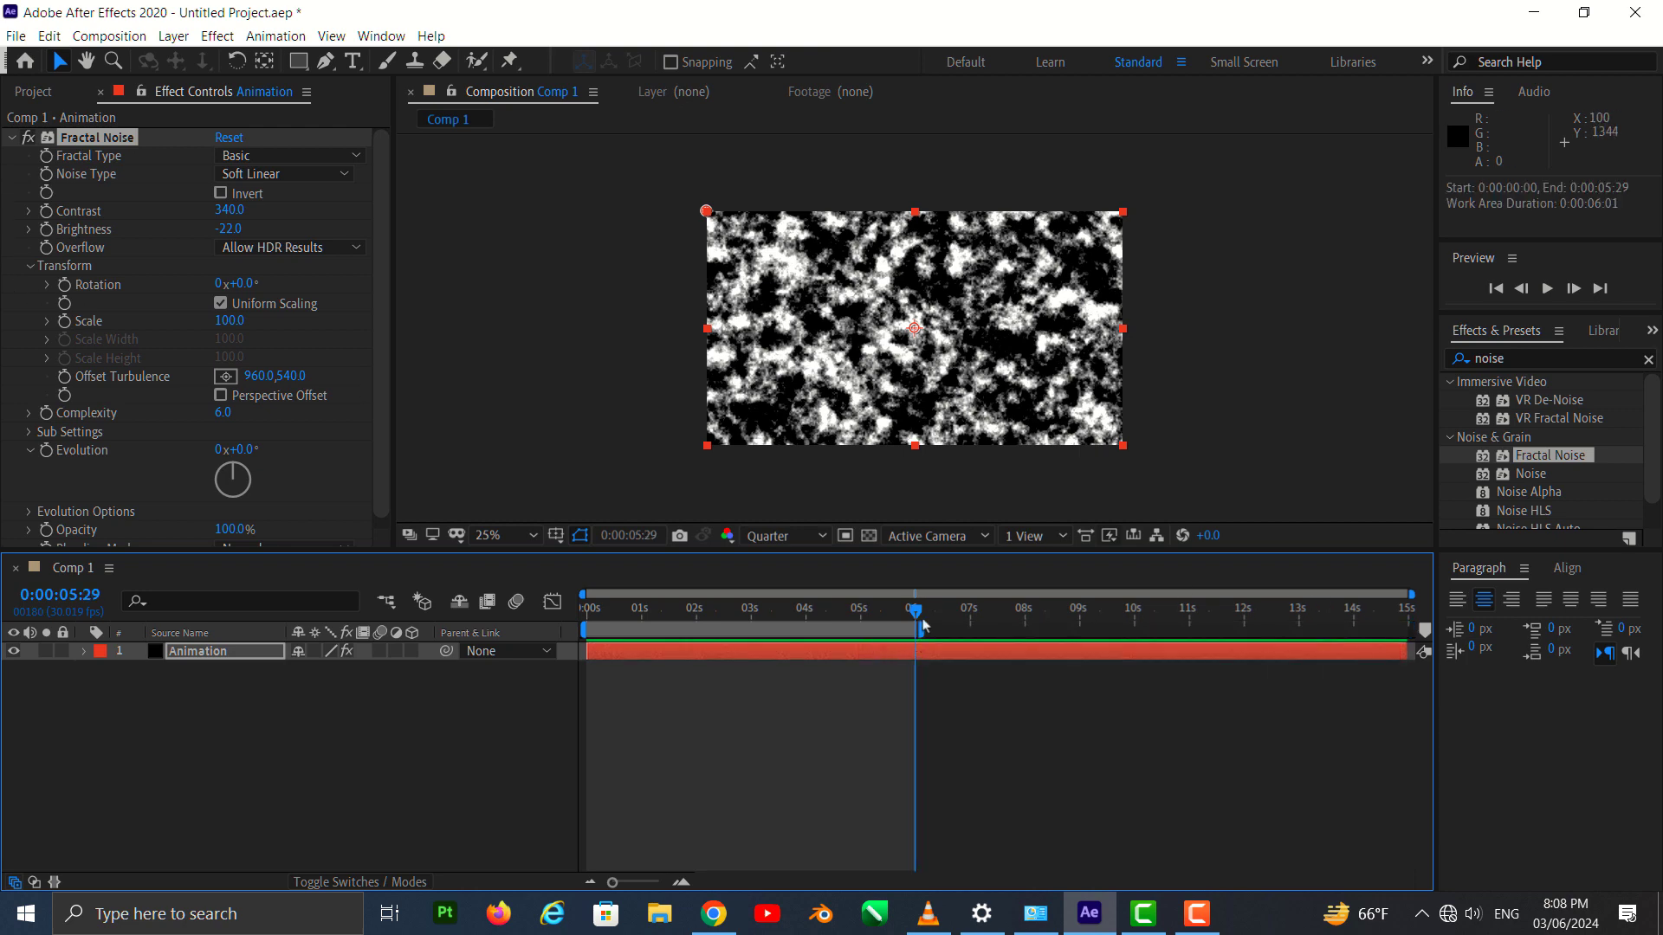
Set Fractal Noise Rotation to 2 revolutions and return the playhead to the start.
click(220, 283)
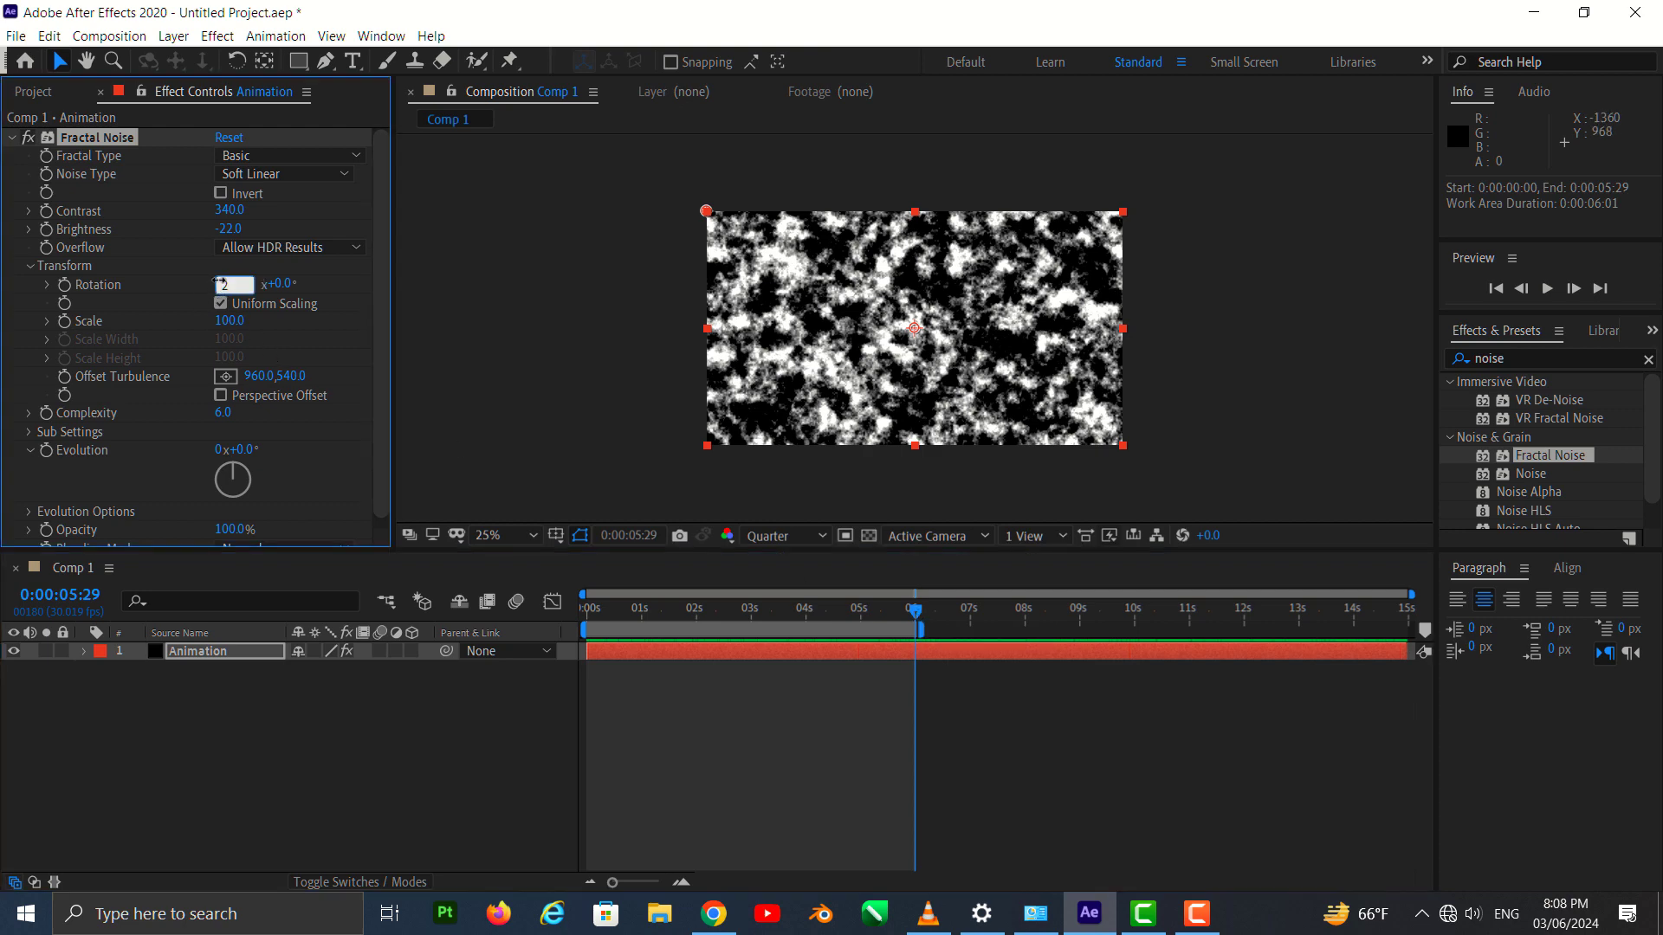
click(47, 320)
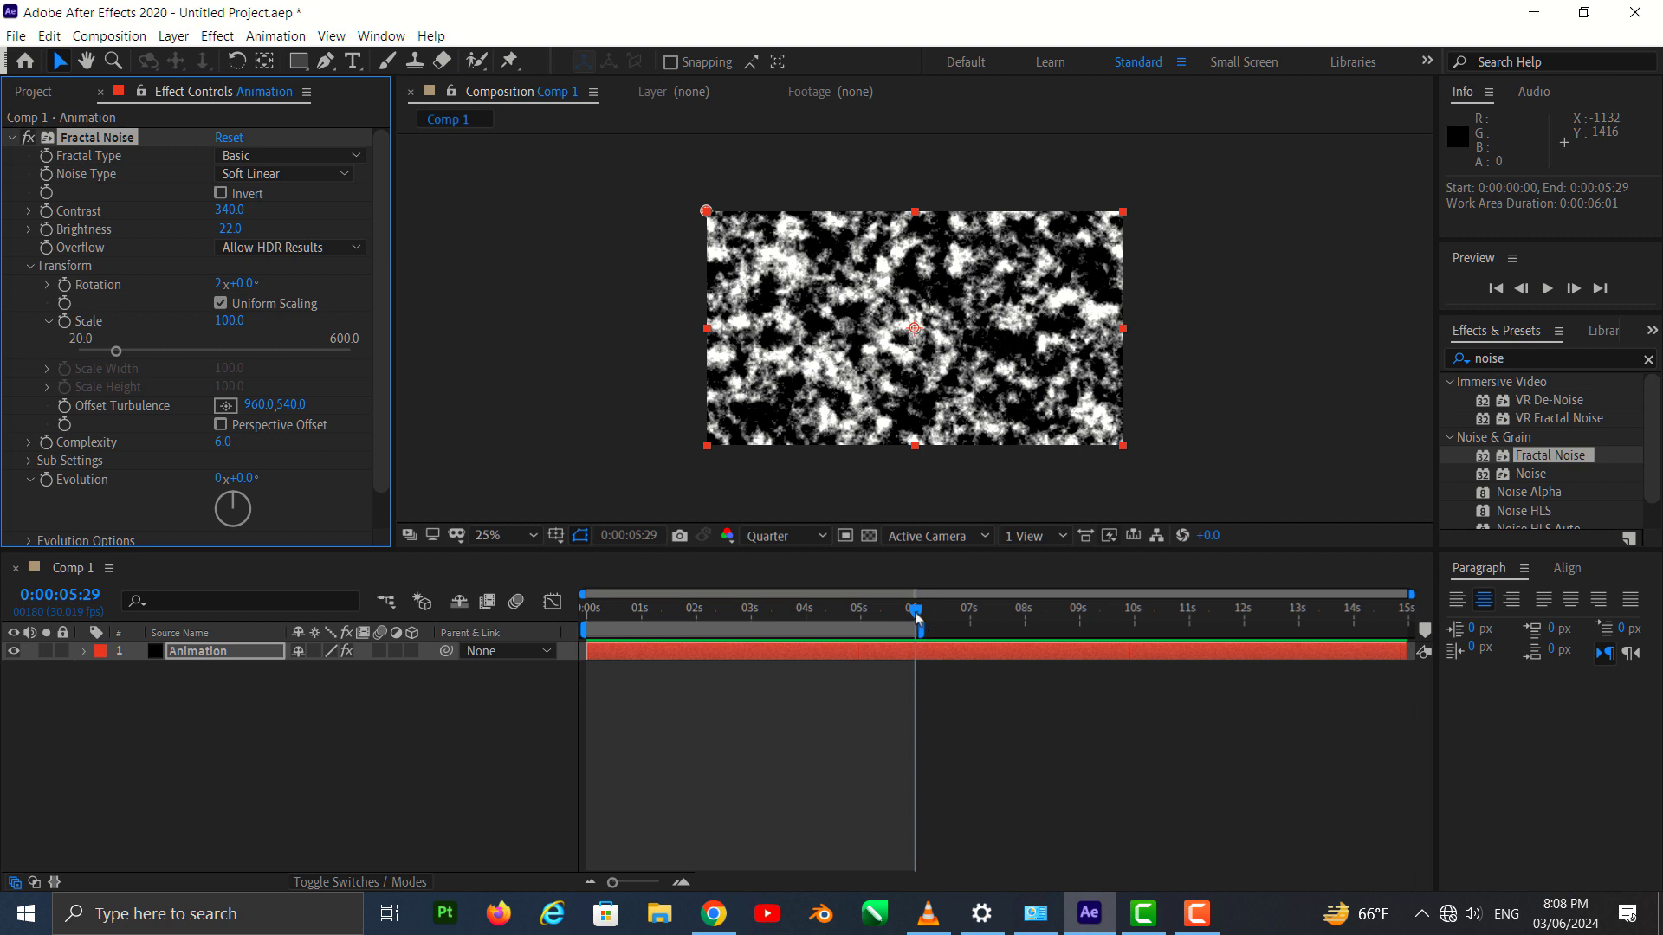
drag(916, 616, 589, 651)
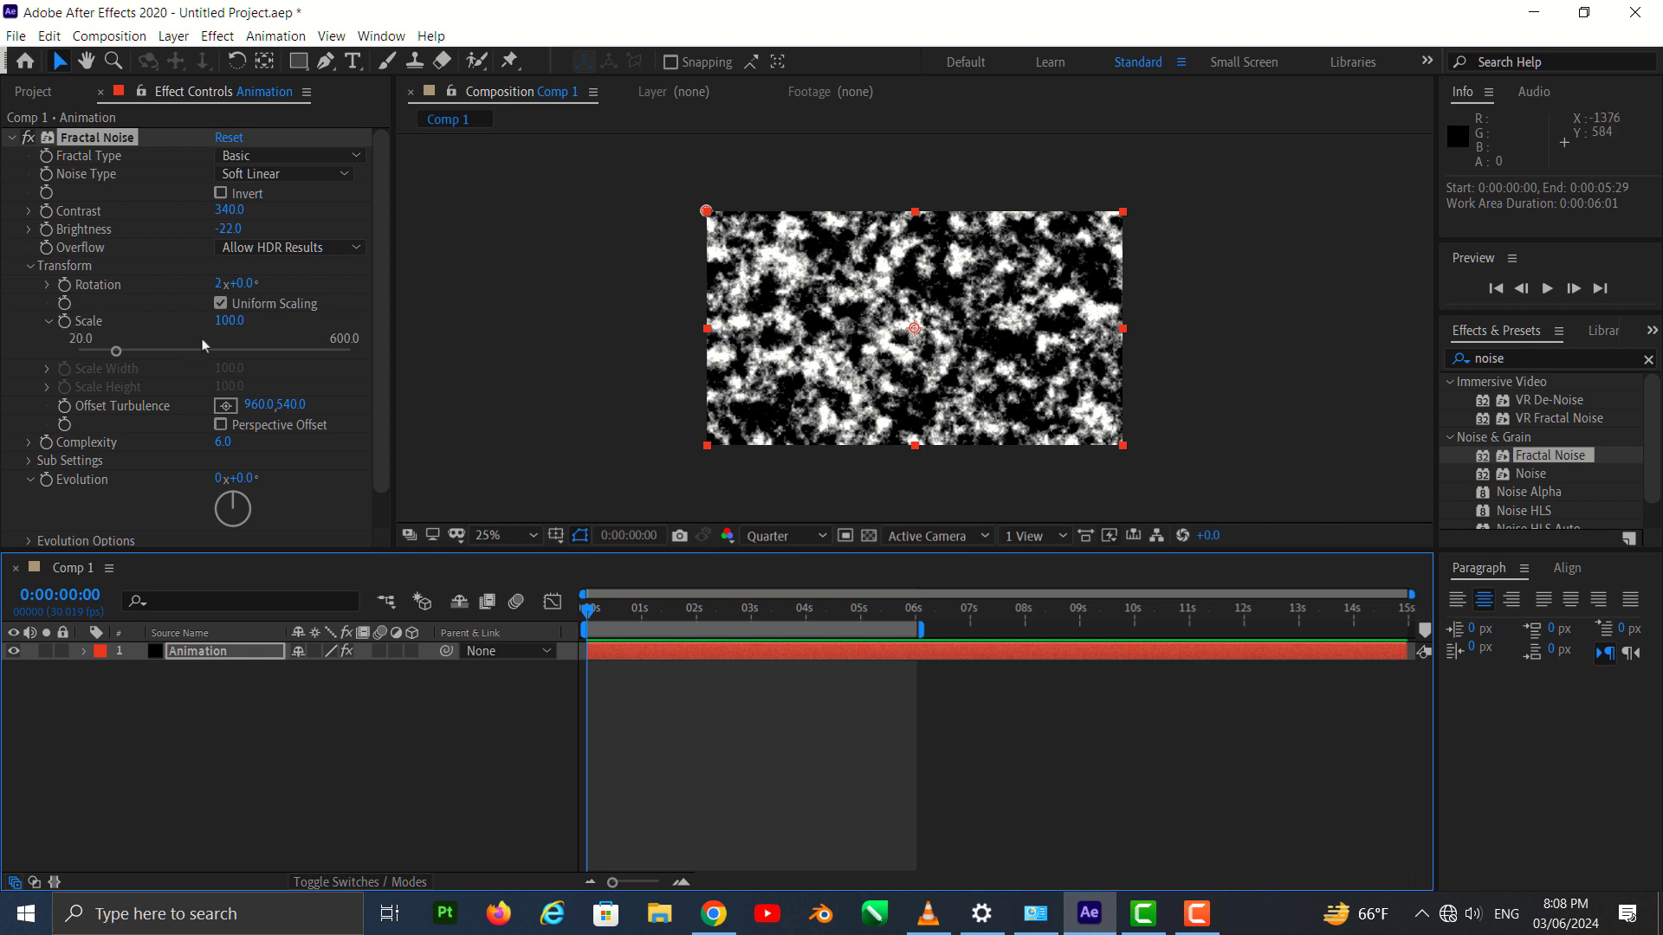
Turn off uniform scaling and set Scale Width to 255, keeping Scale Height at 100.
click(219, 303)
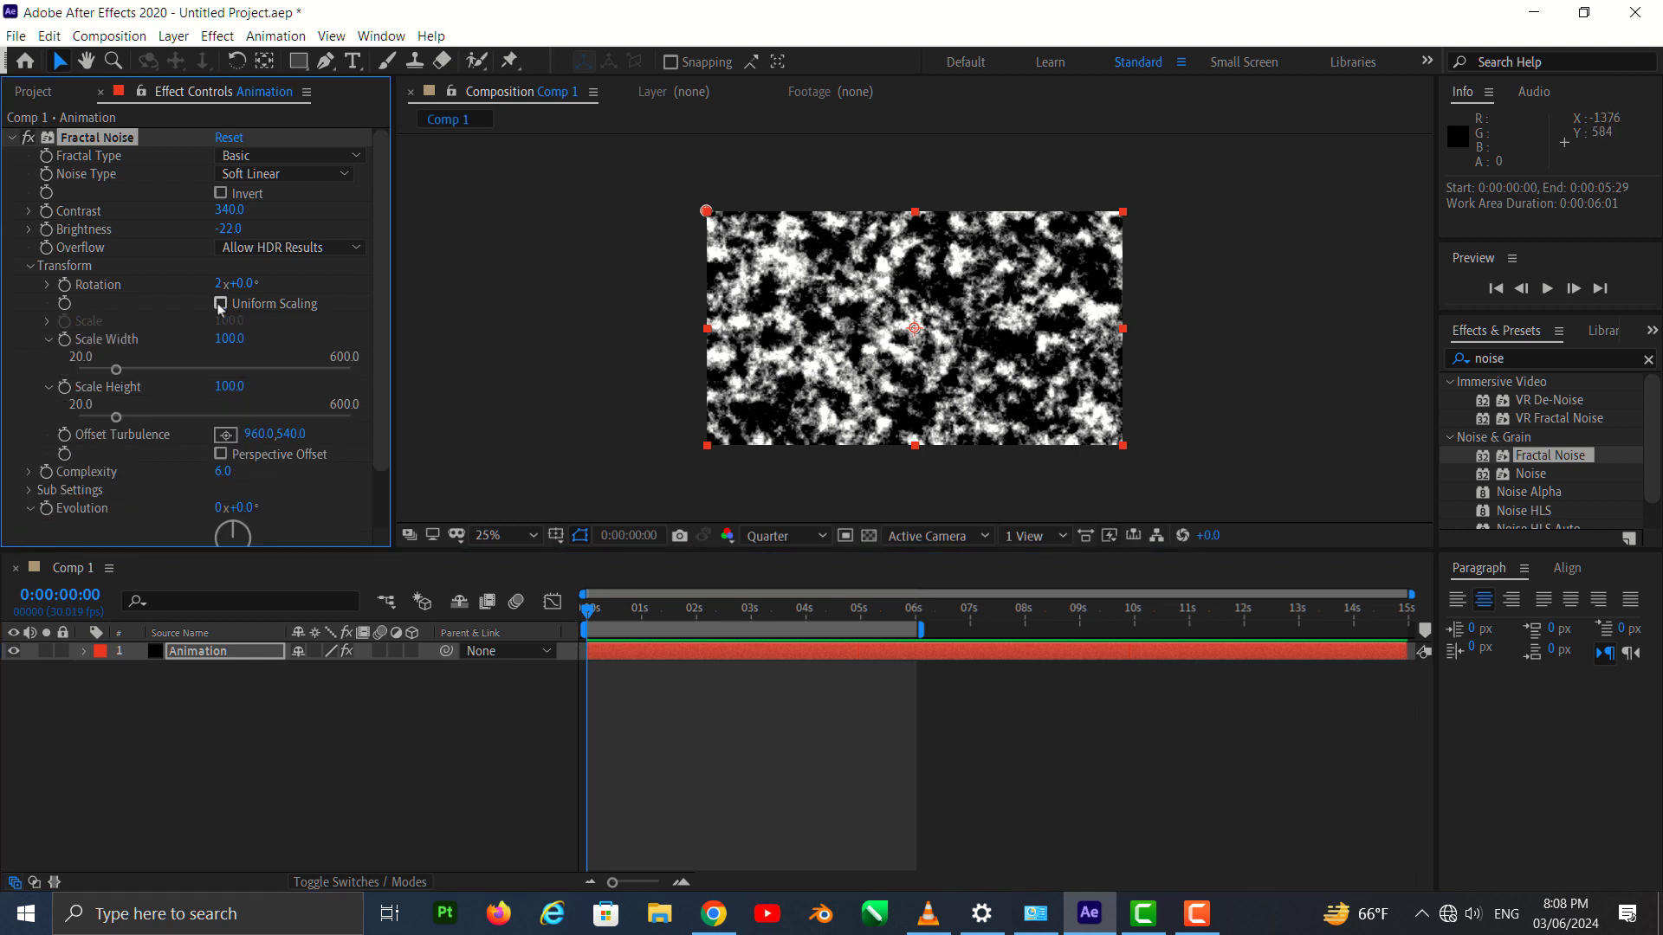
key(space)
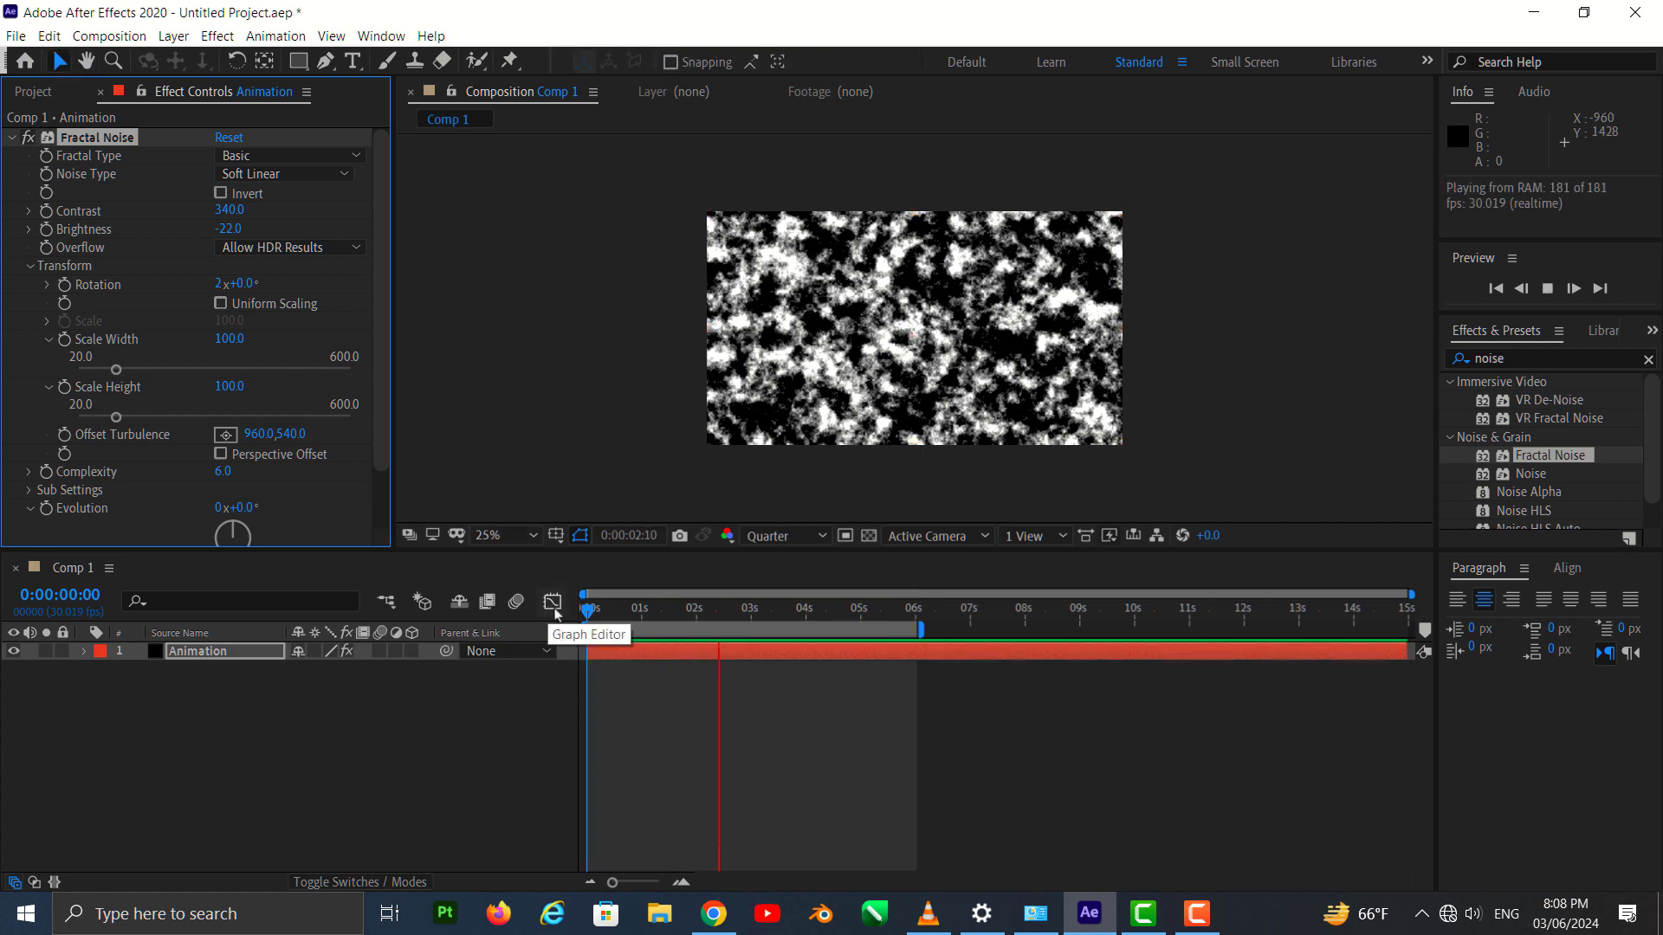
click(797, 645)
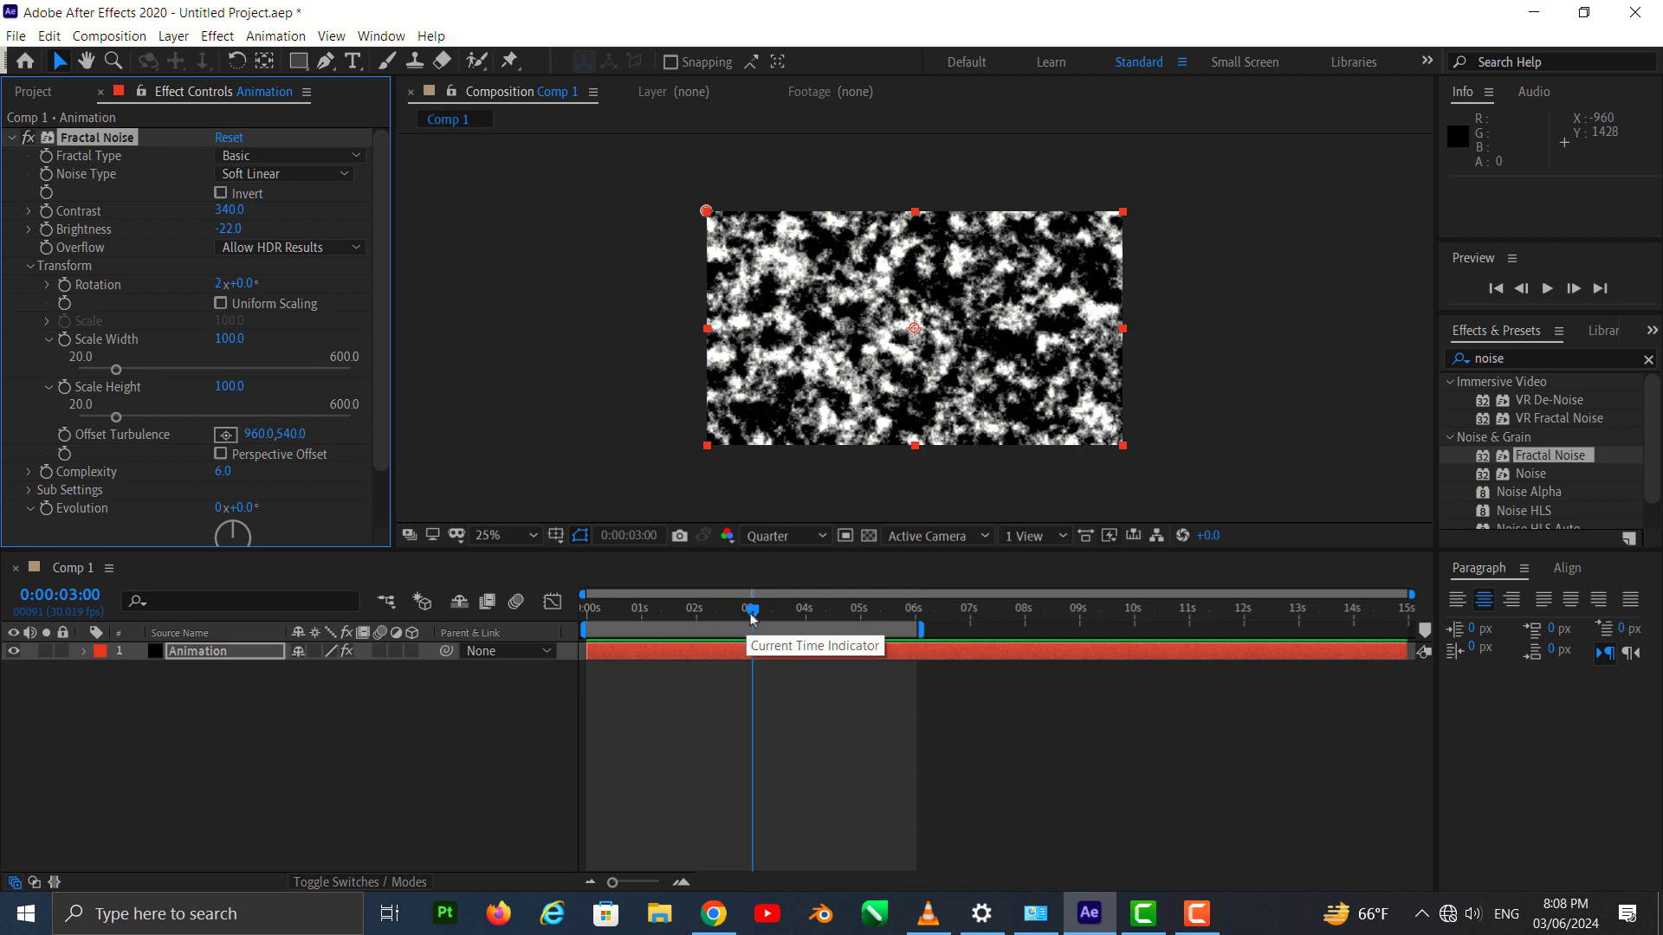
drag(752, 612, 574, 626)
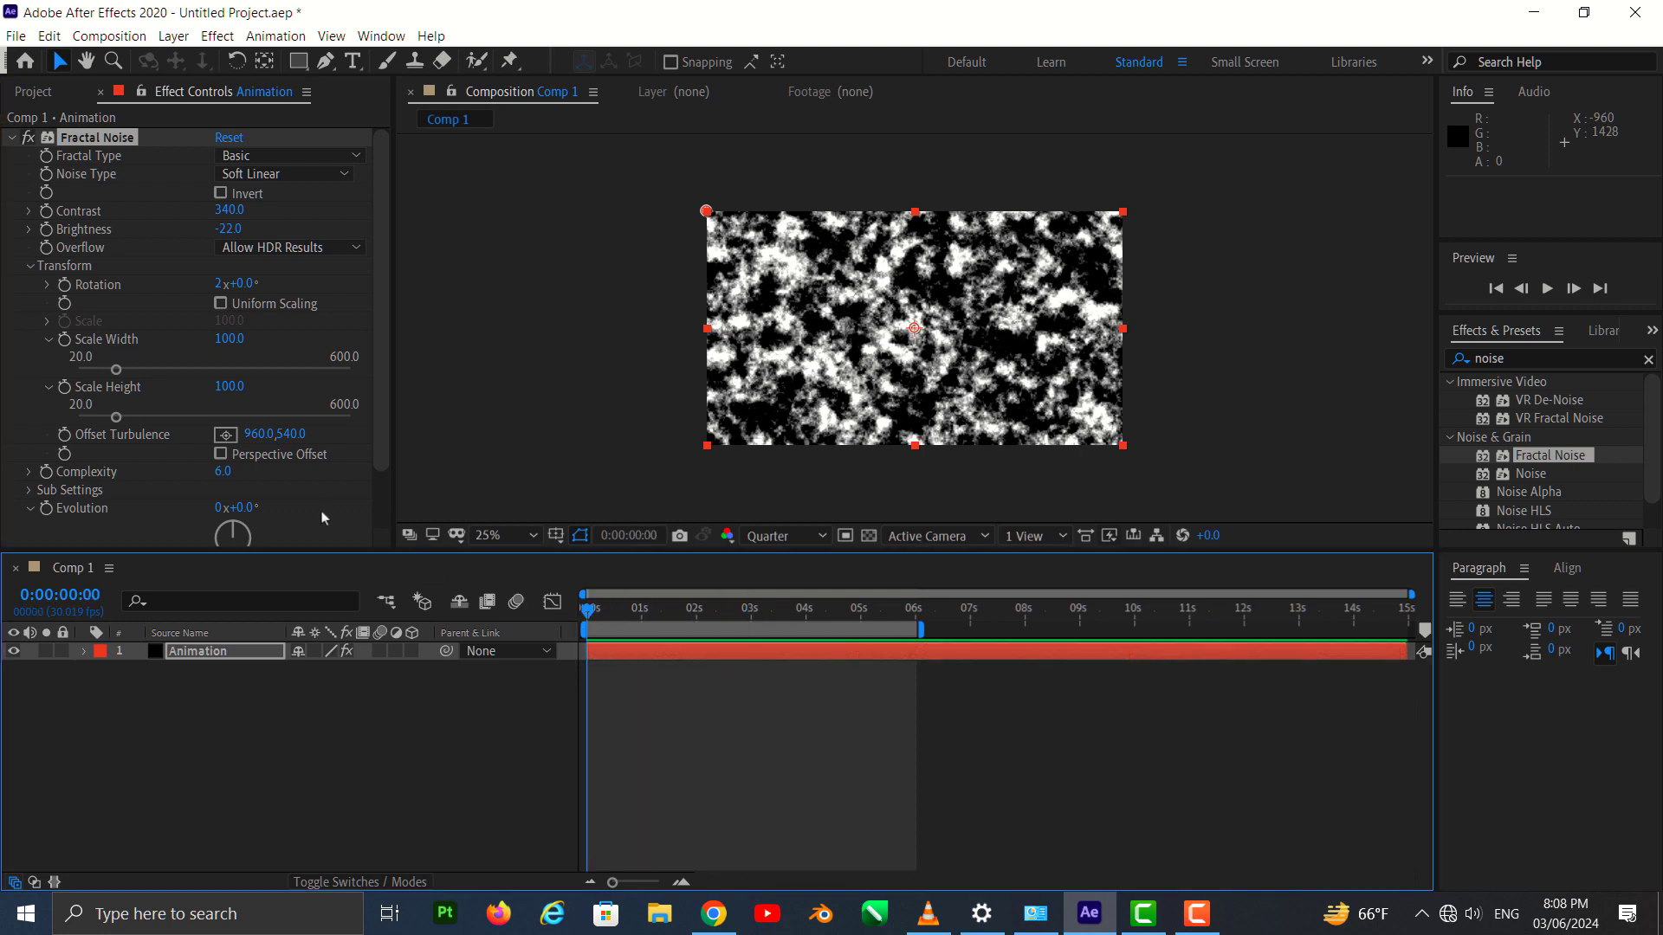
click(218, 341)
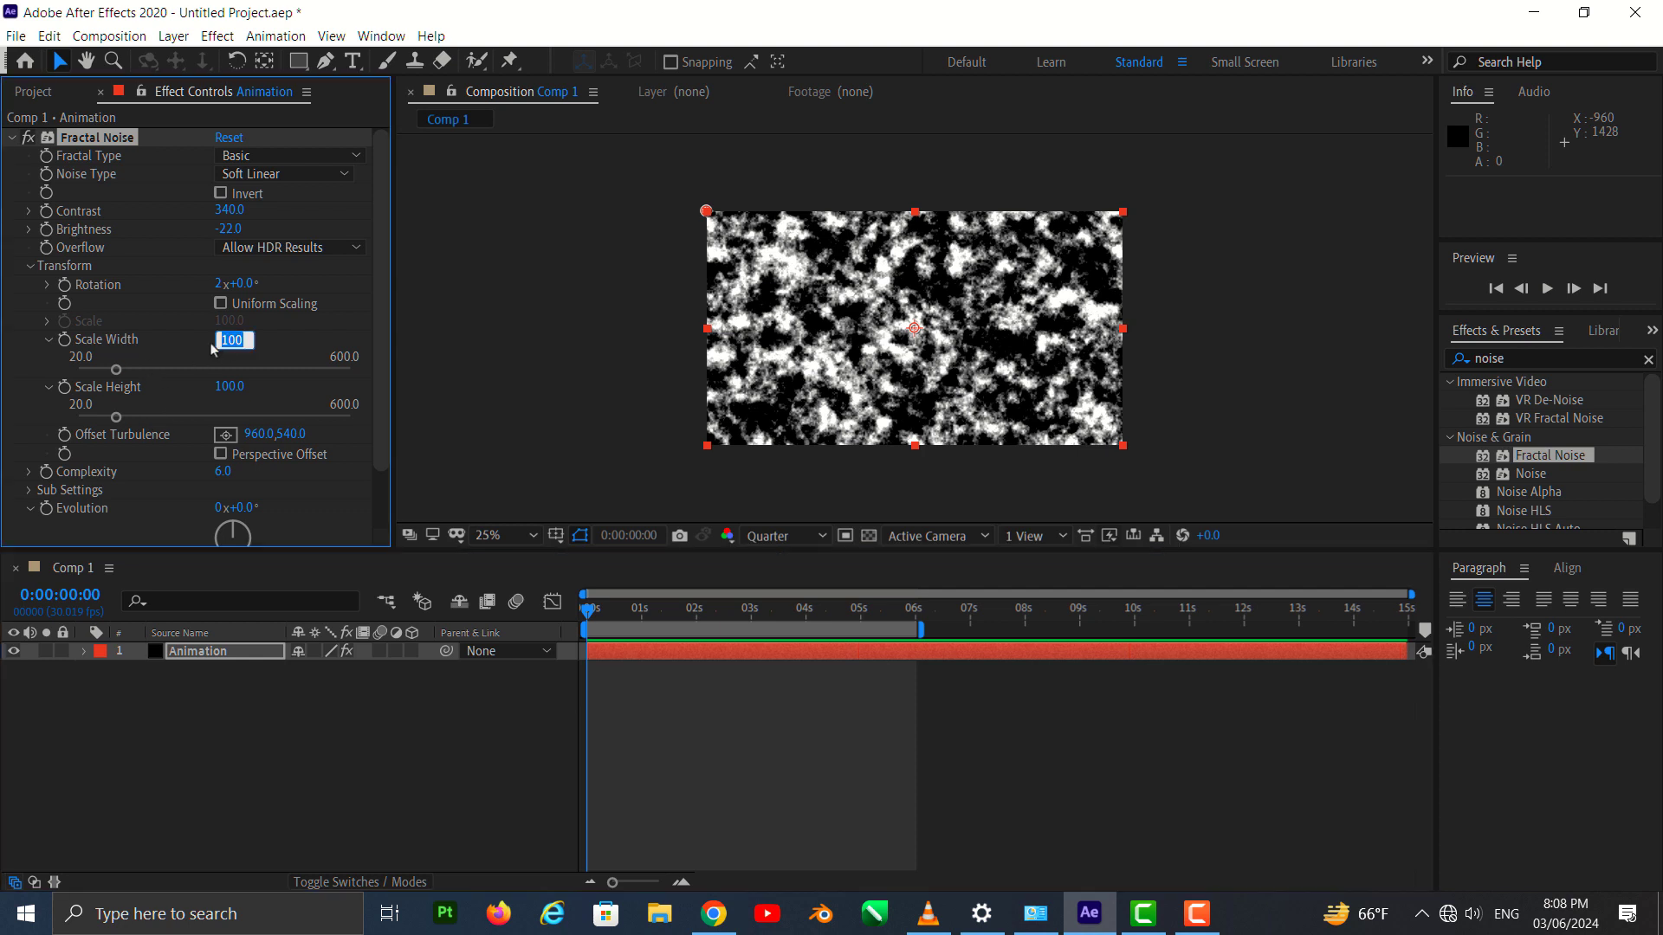
text(255)
key(Return)
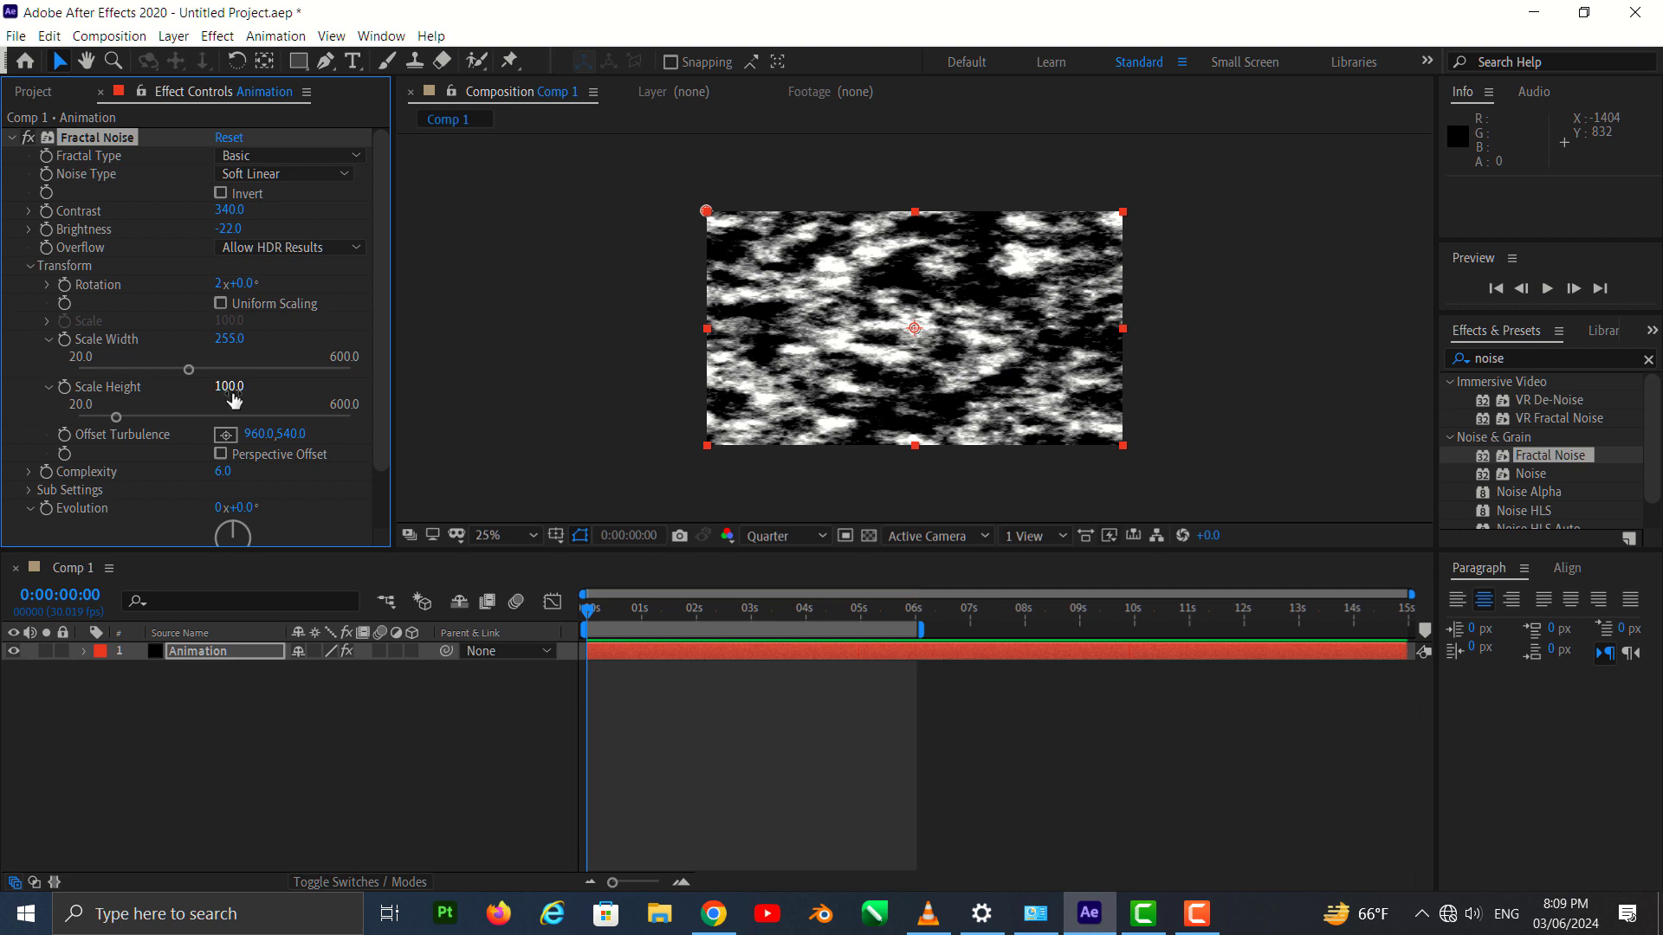
drag(229, 386, 292, 396)
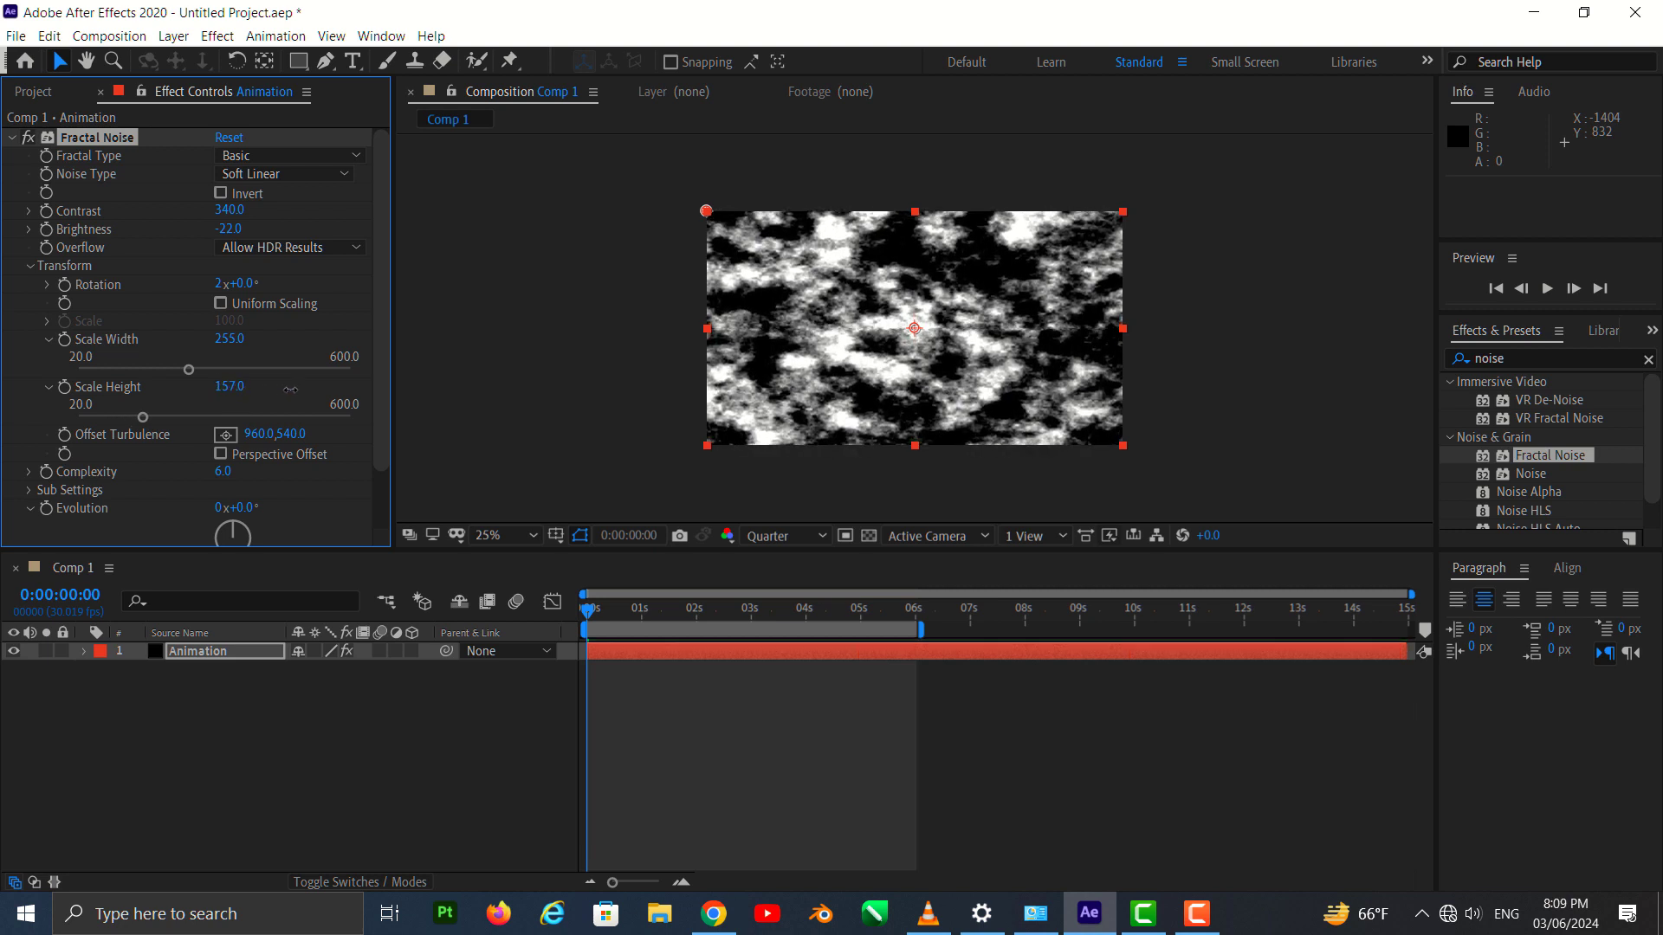
key(ctrl+z)
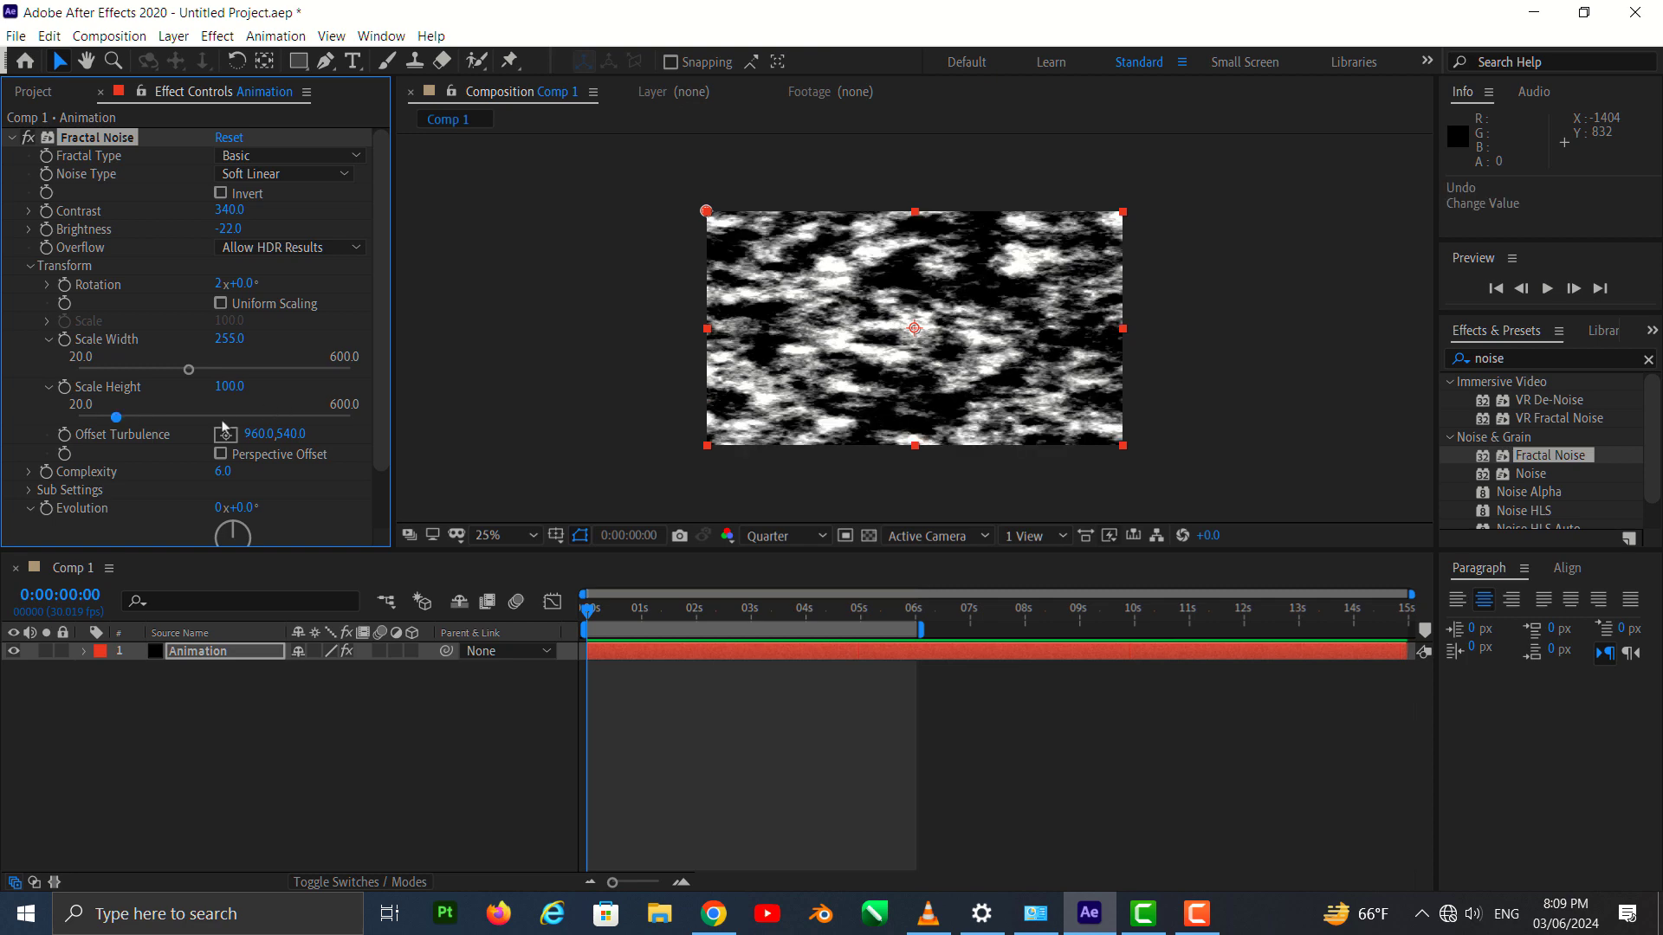
Raise Fractal Noise Complexity to 20.
click(30, 475)
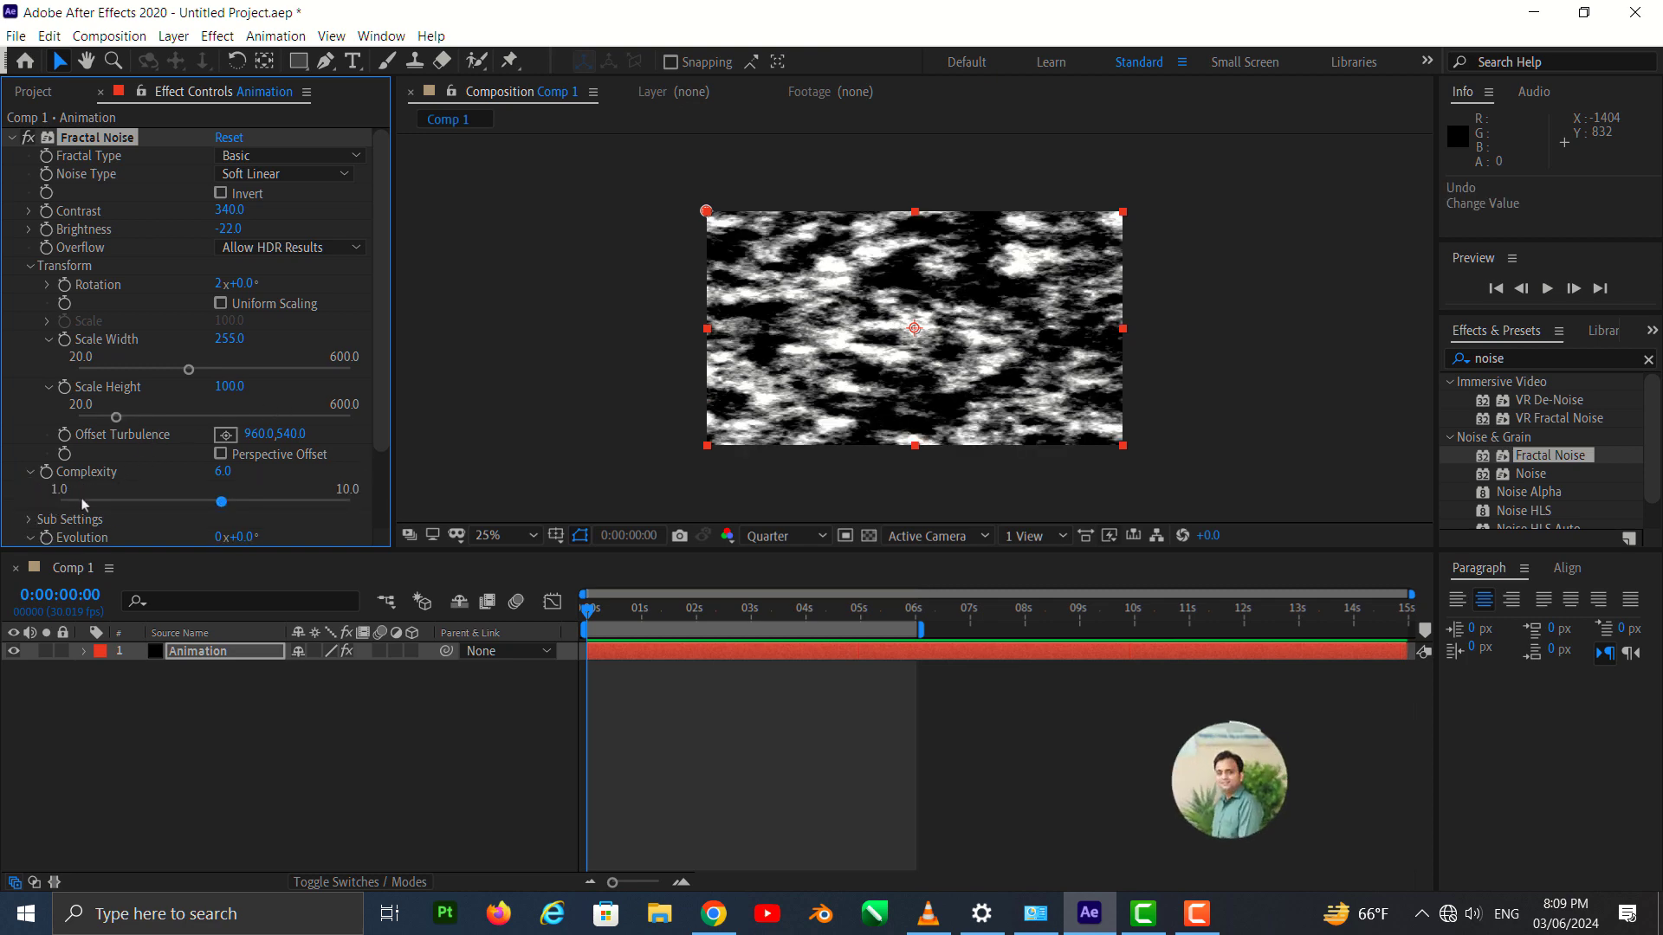
scroll(127, 510, down, 1)
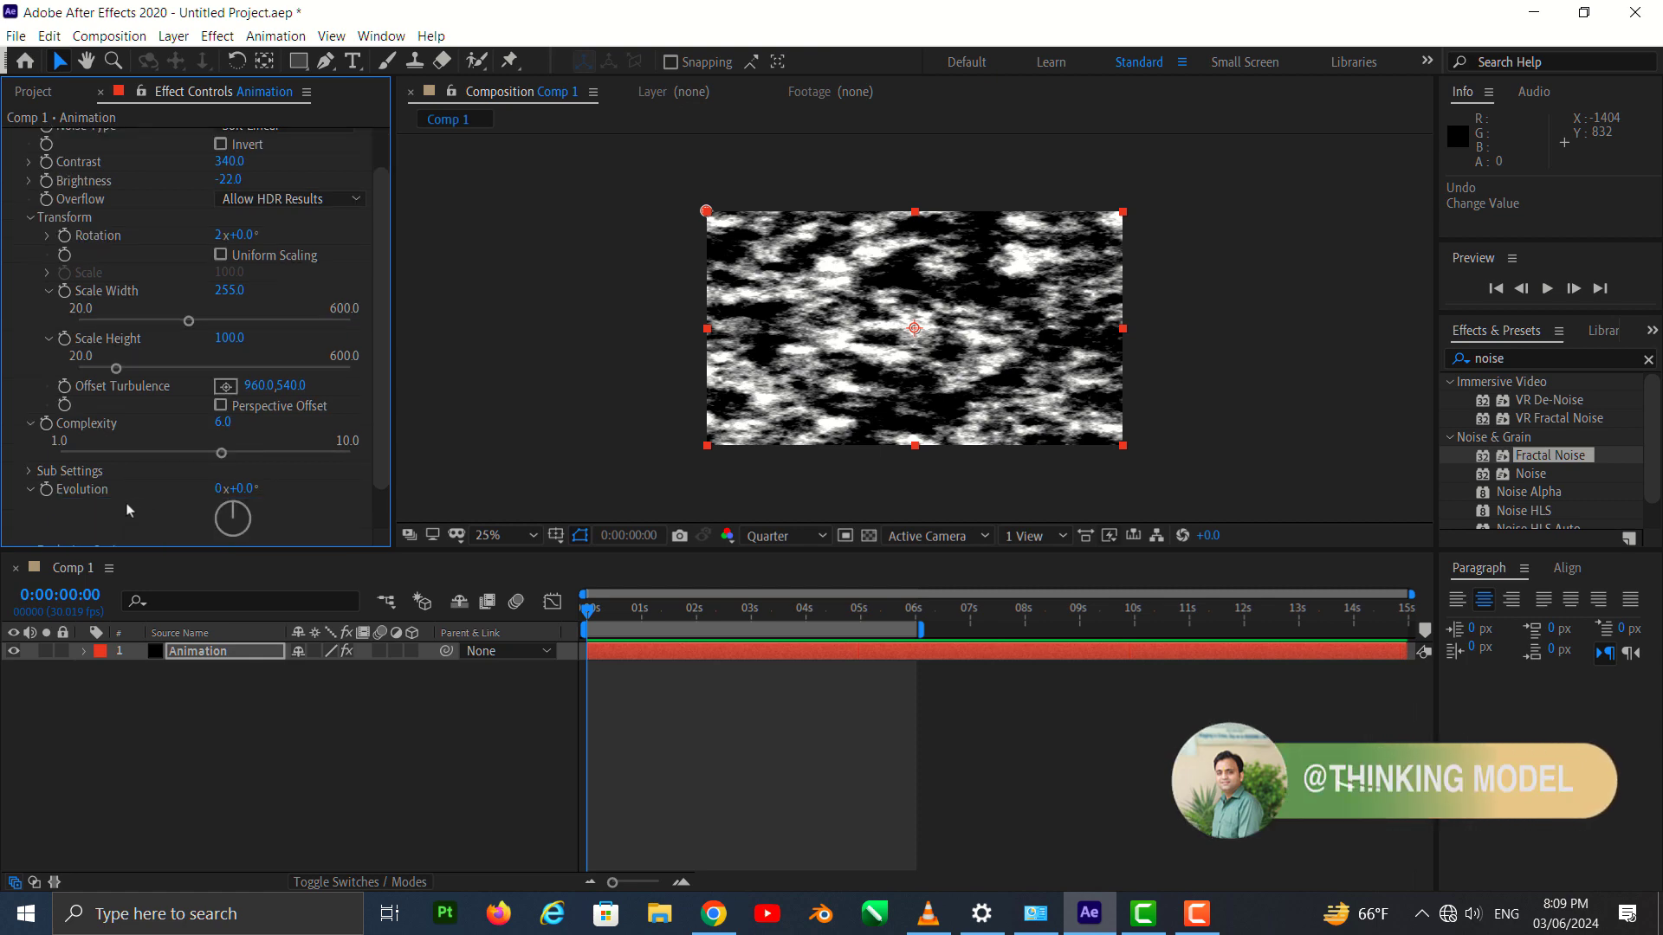
click(221, 423)
text(2)
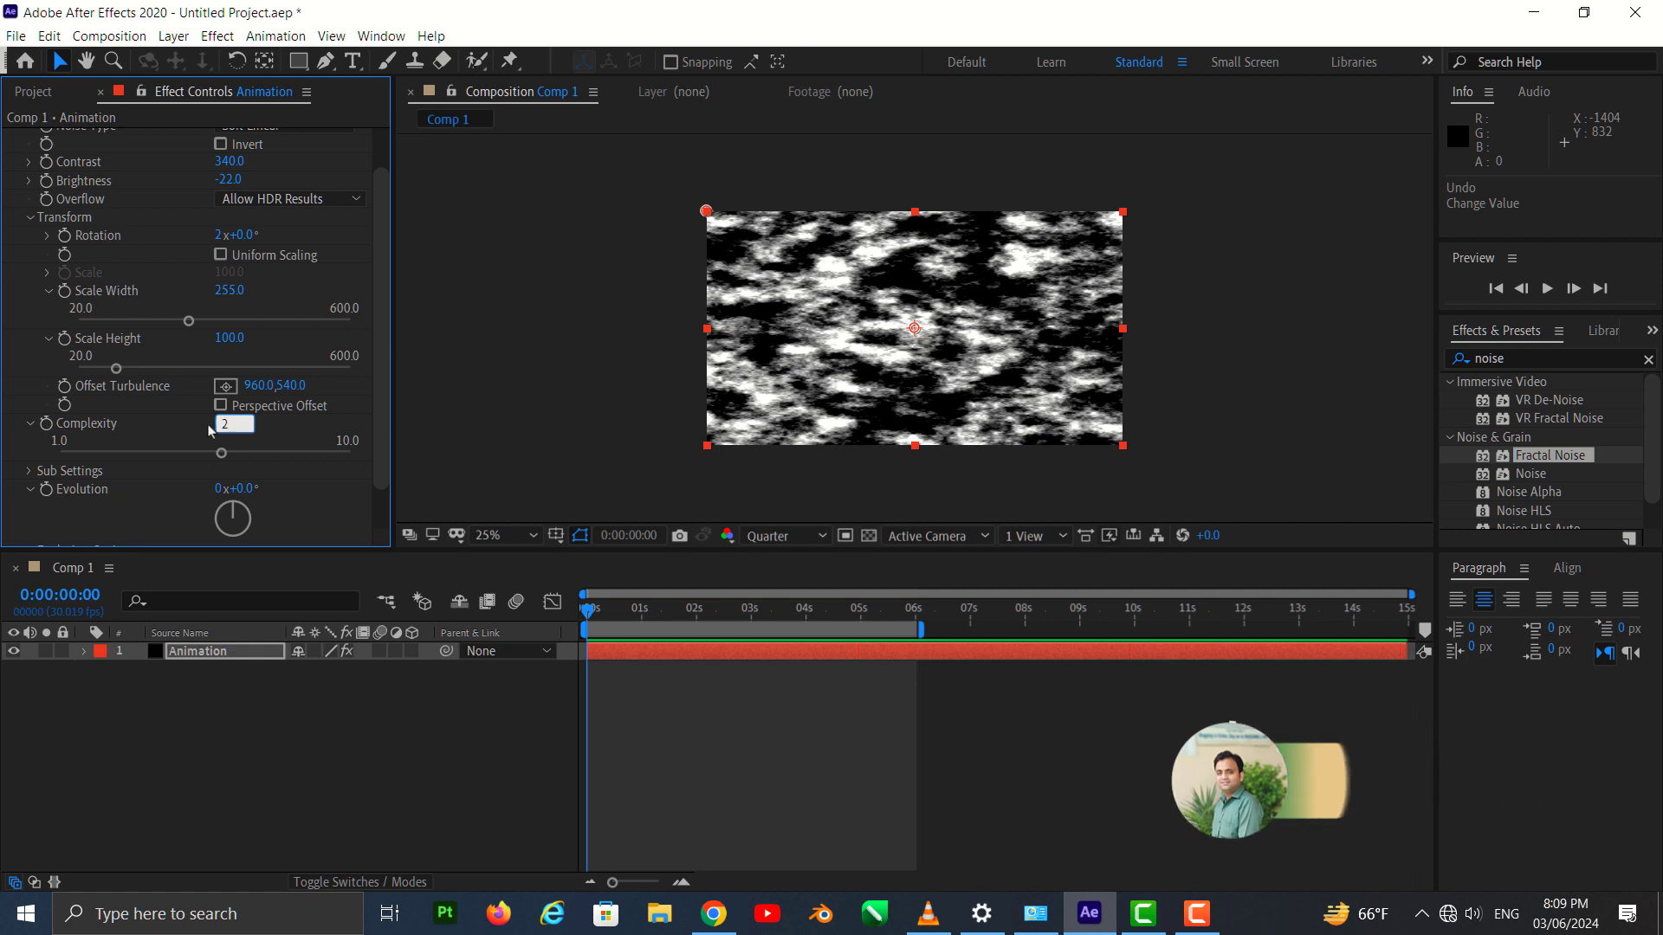
text(0)
key(Return)
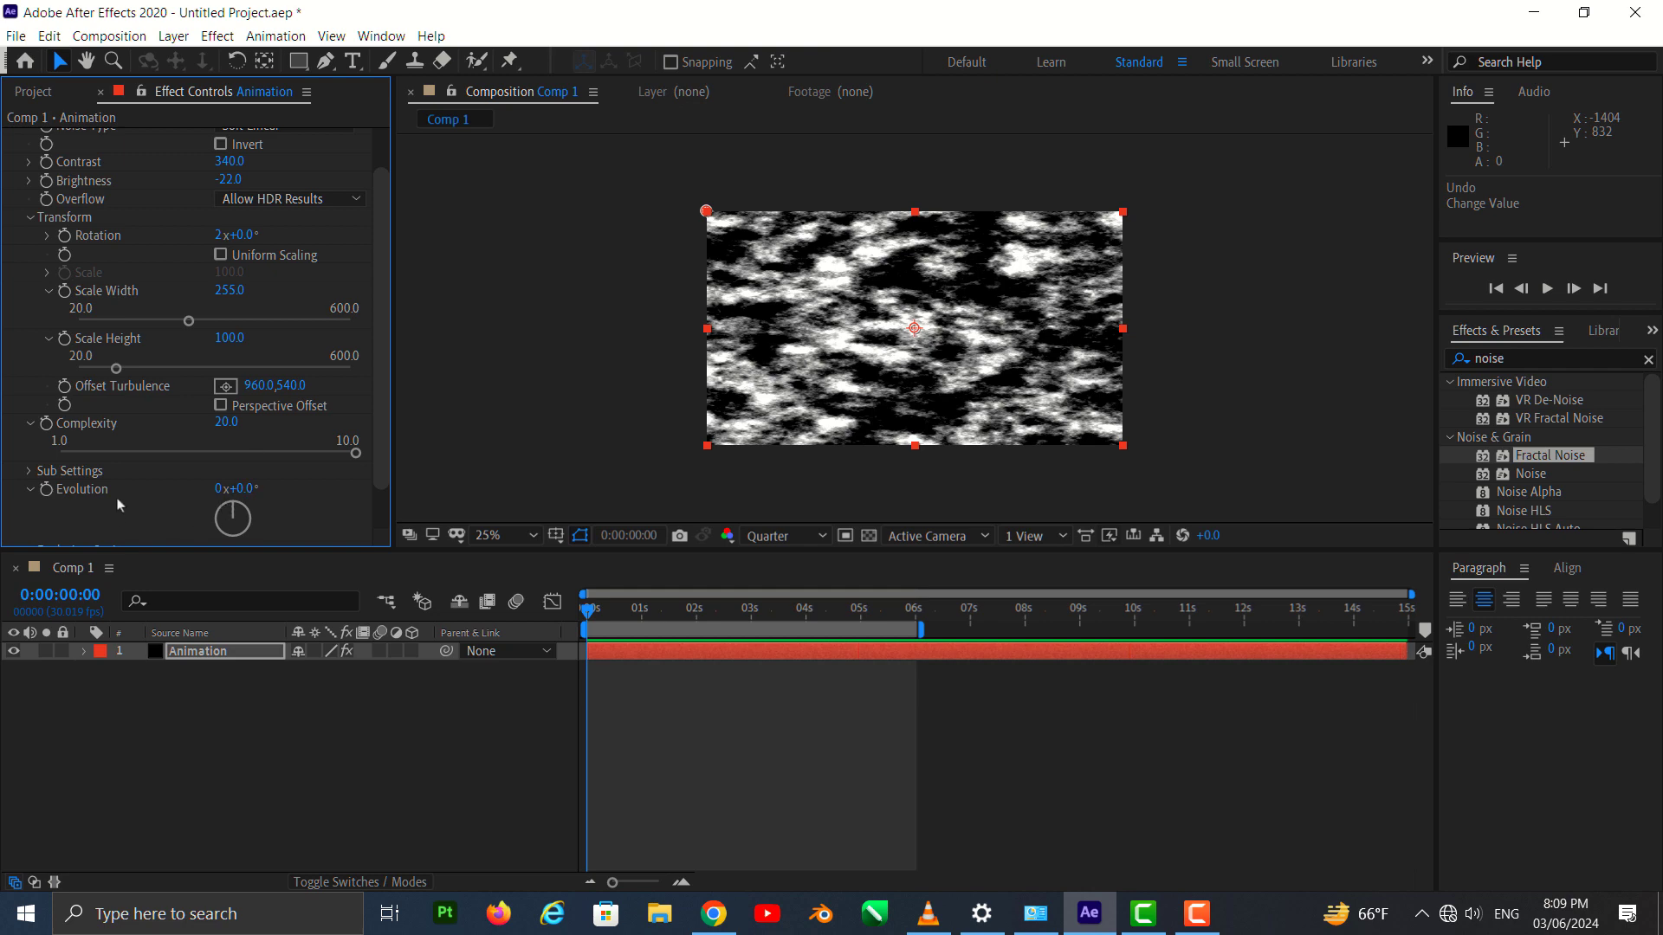
click(84, 652)
Add the expression time*150 to the Fractal Noise Evolution property.
click(103, 672)
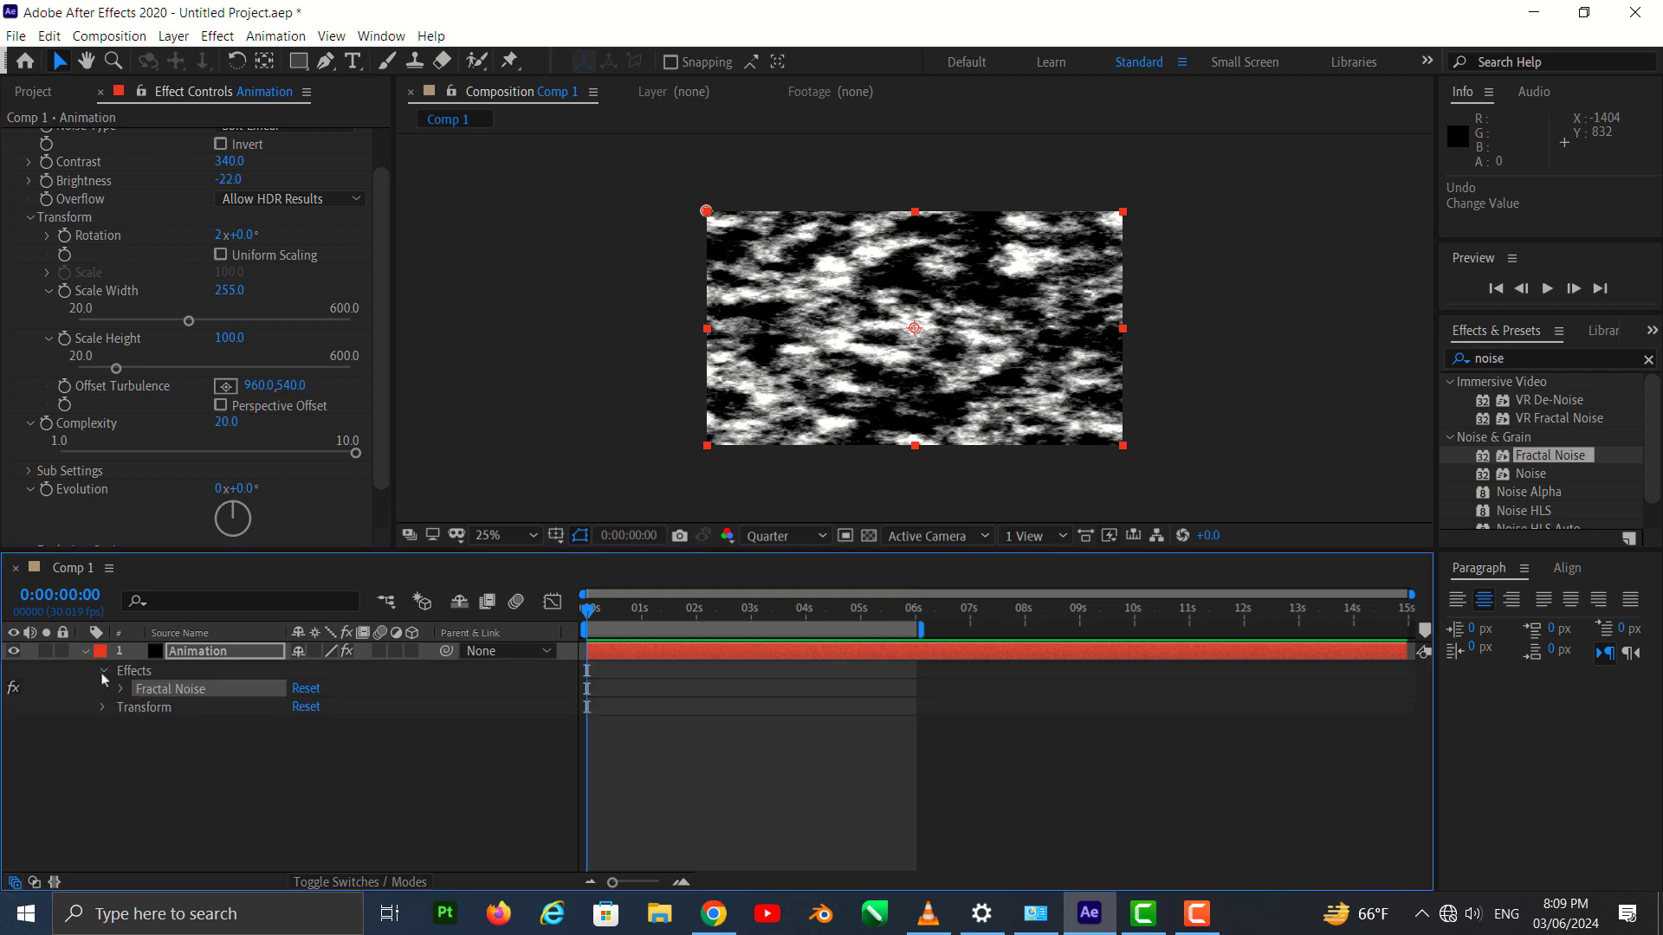
click(122, 691)
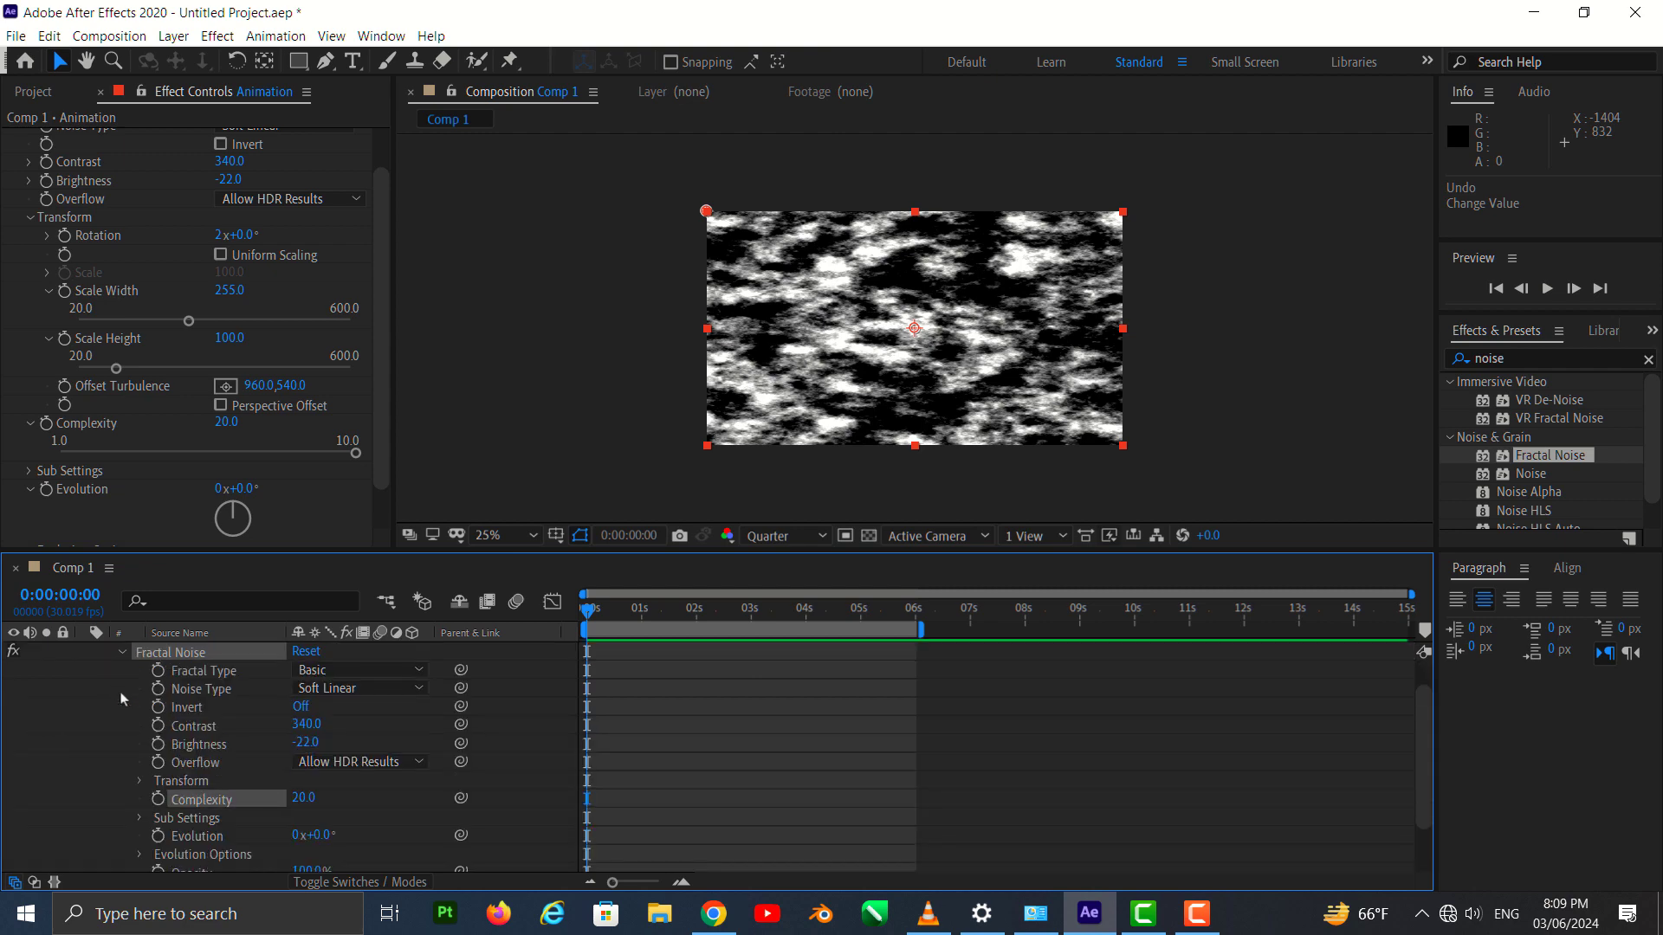
scroll(173, 744, down, 1)
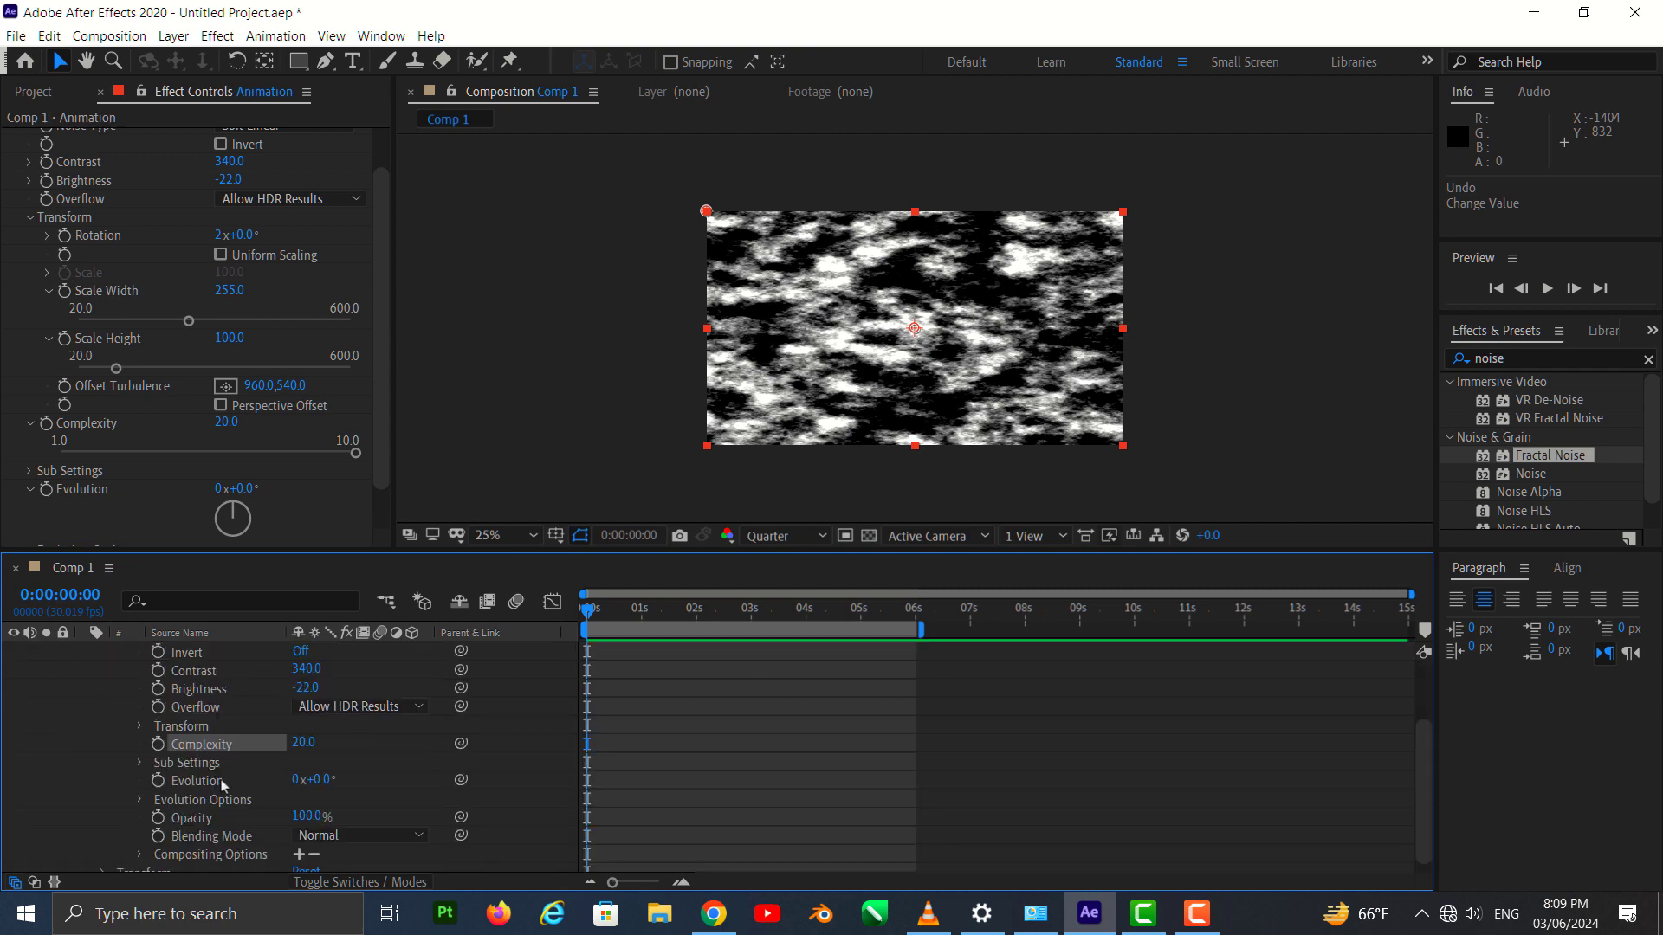
alt+click(159, 782)
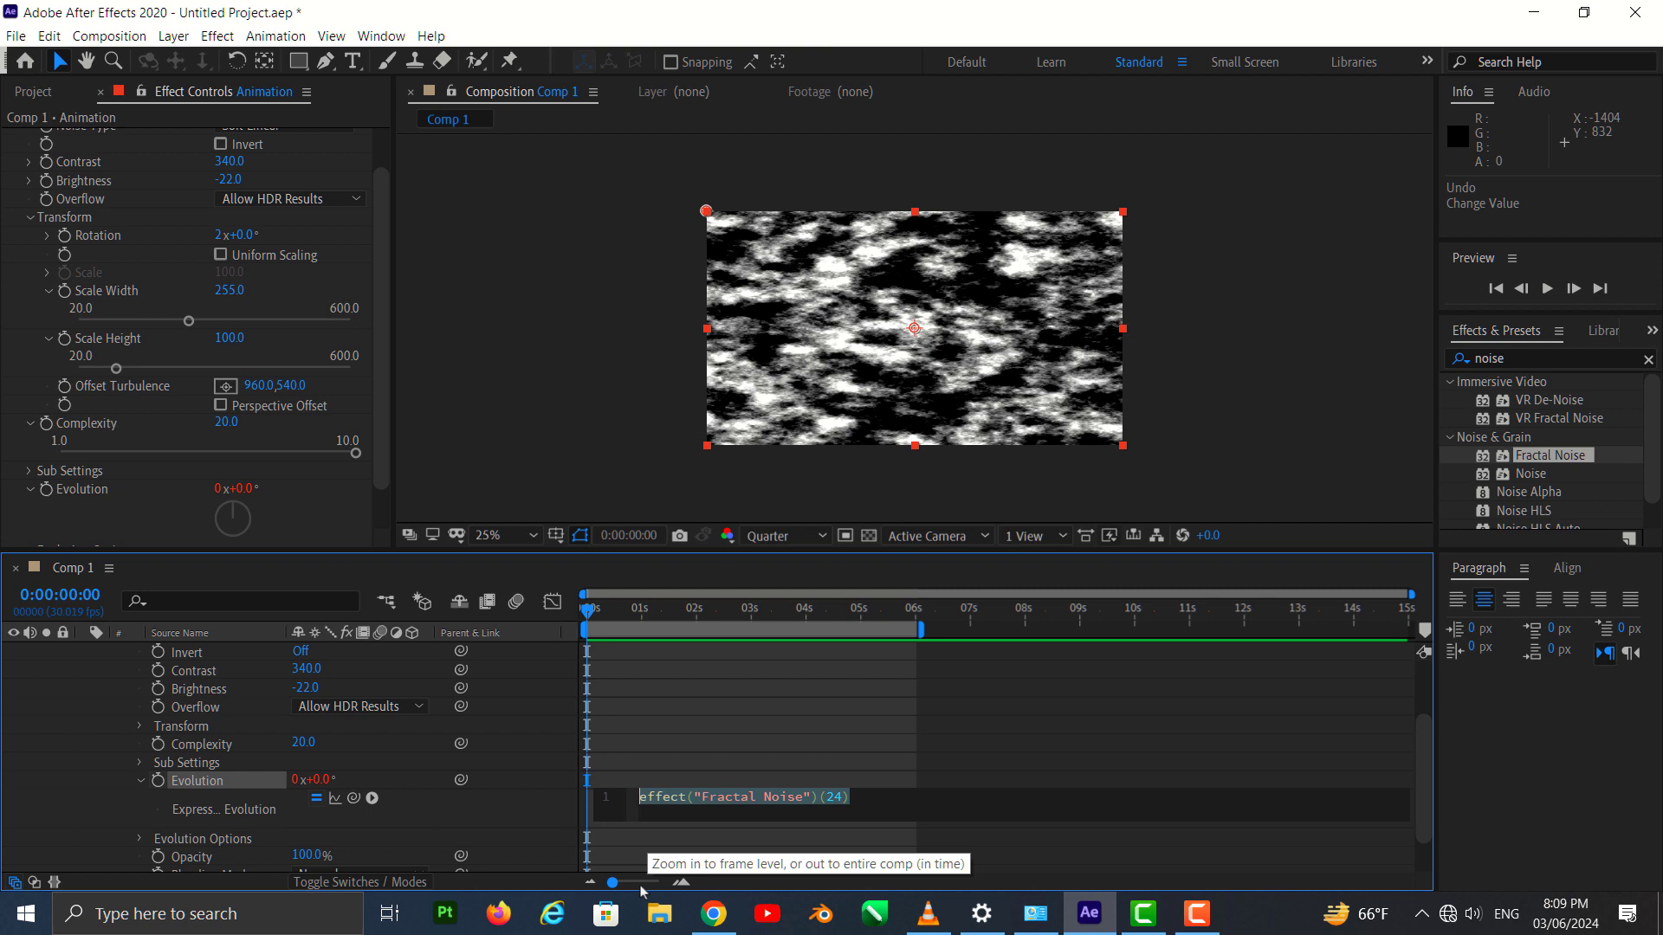
text(time)
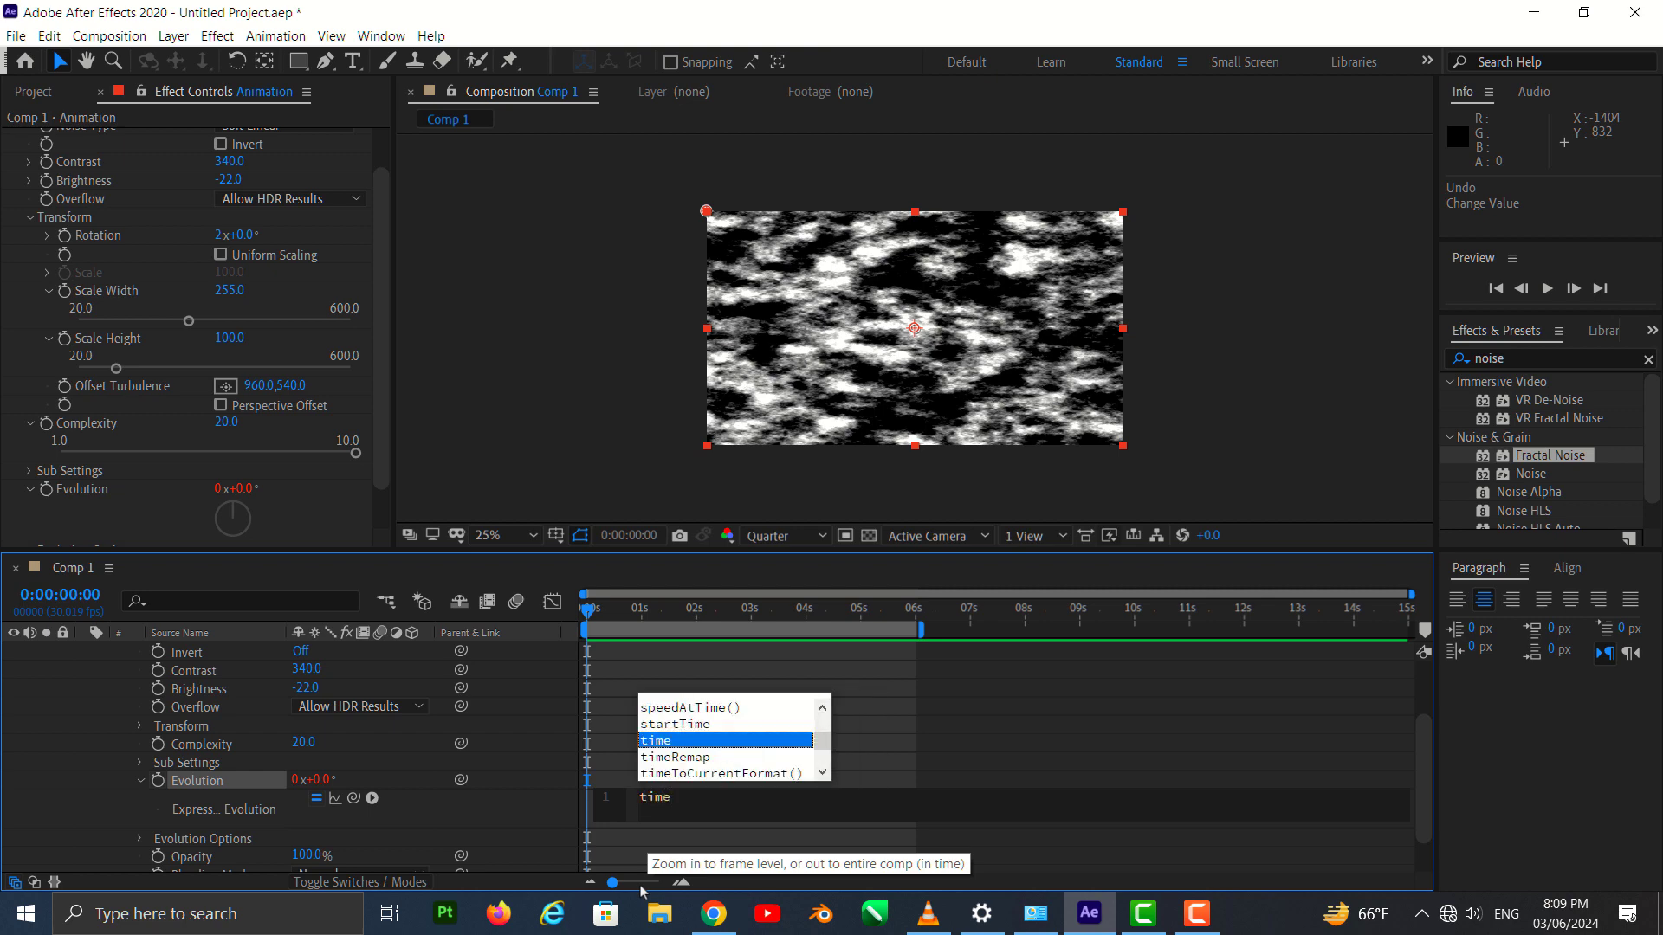
text(*)
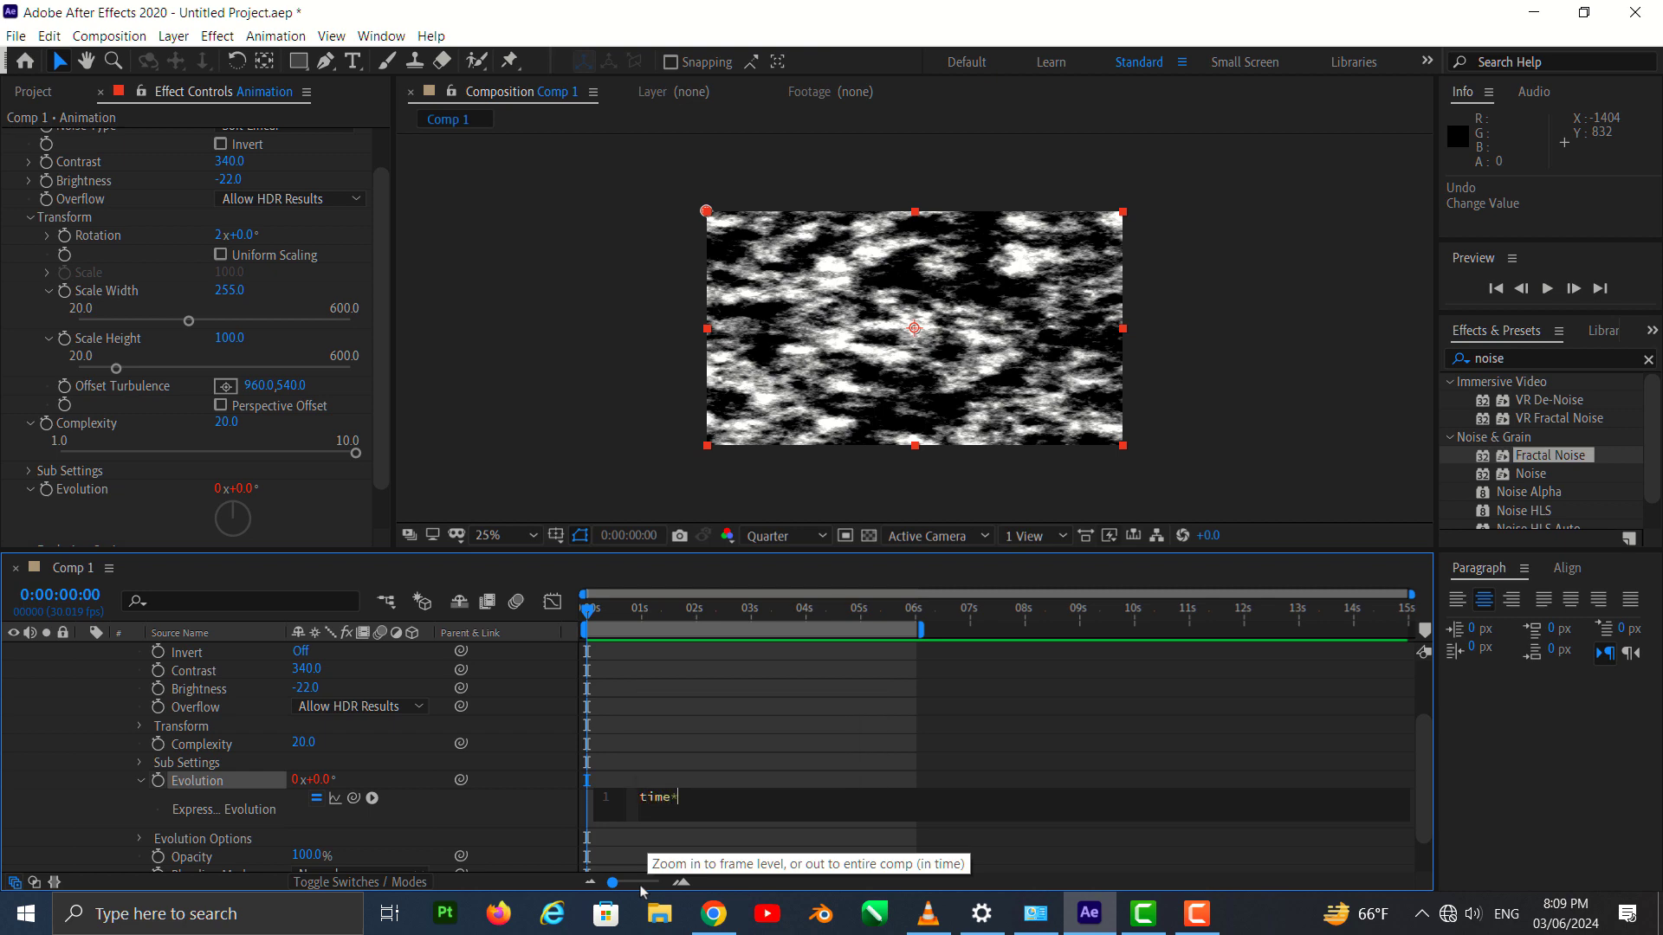
key(KP_Enter)
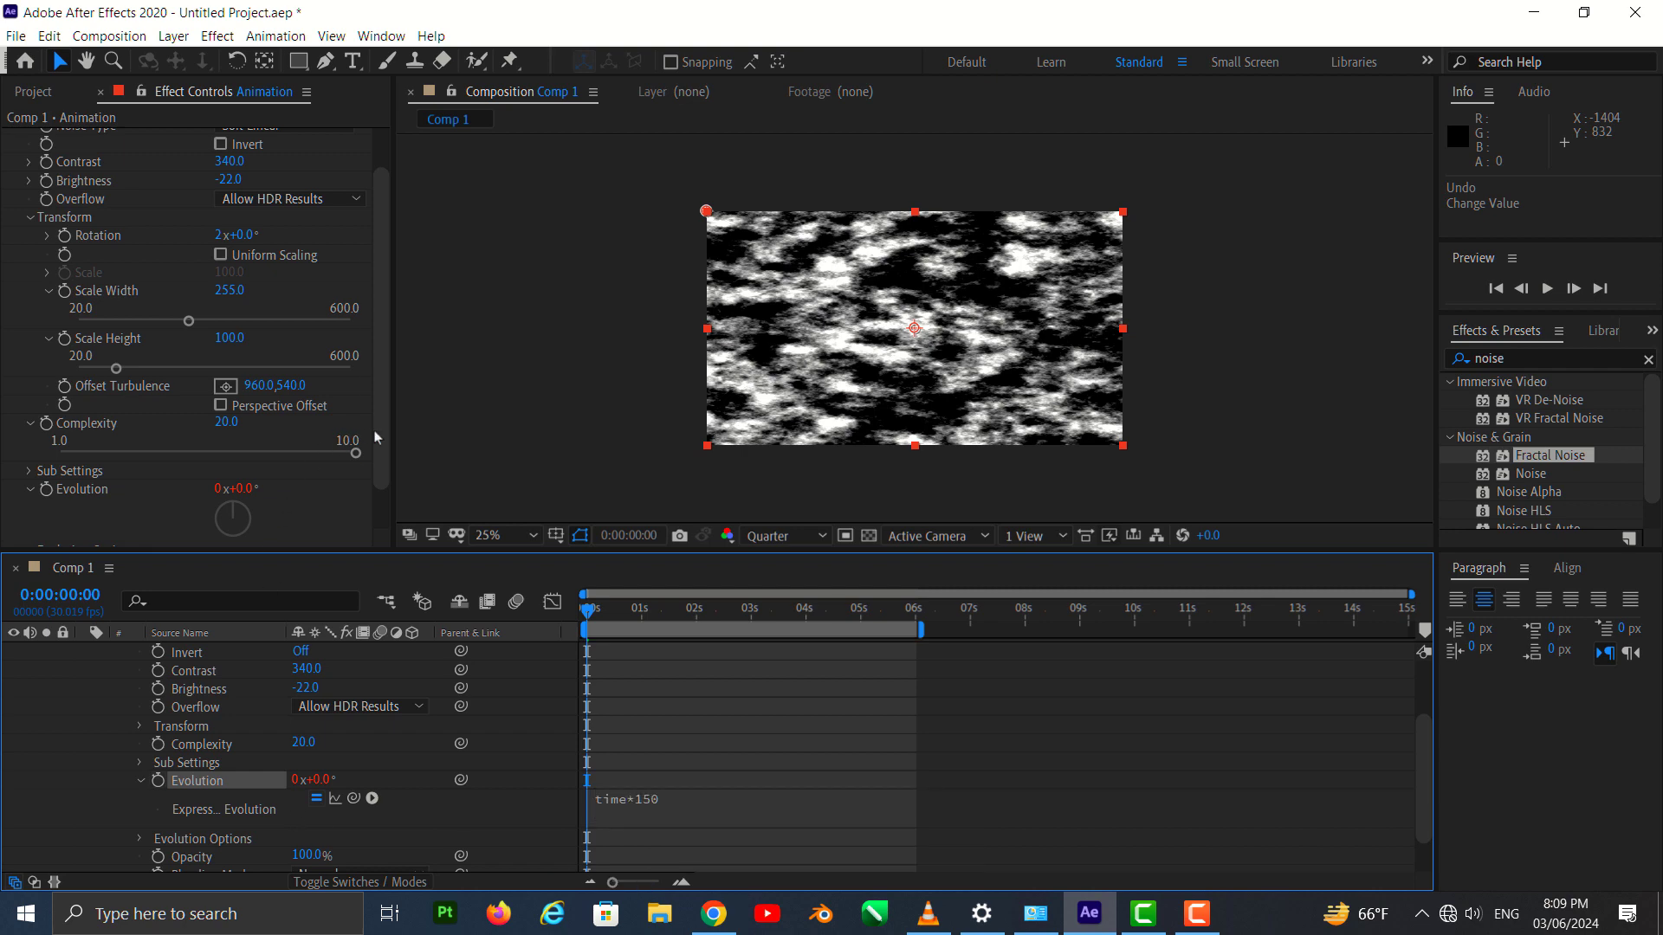
Preview the churning noise animation, then stop playback.
click(365, 490)
scroll(365, 495, down, 2)
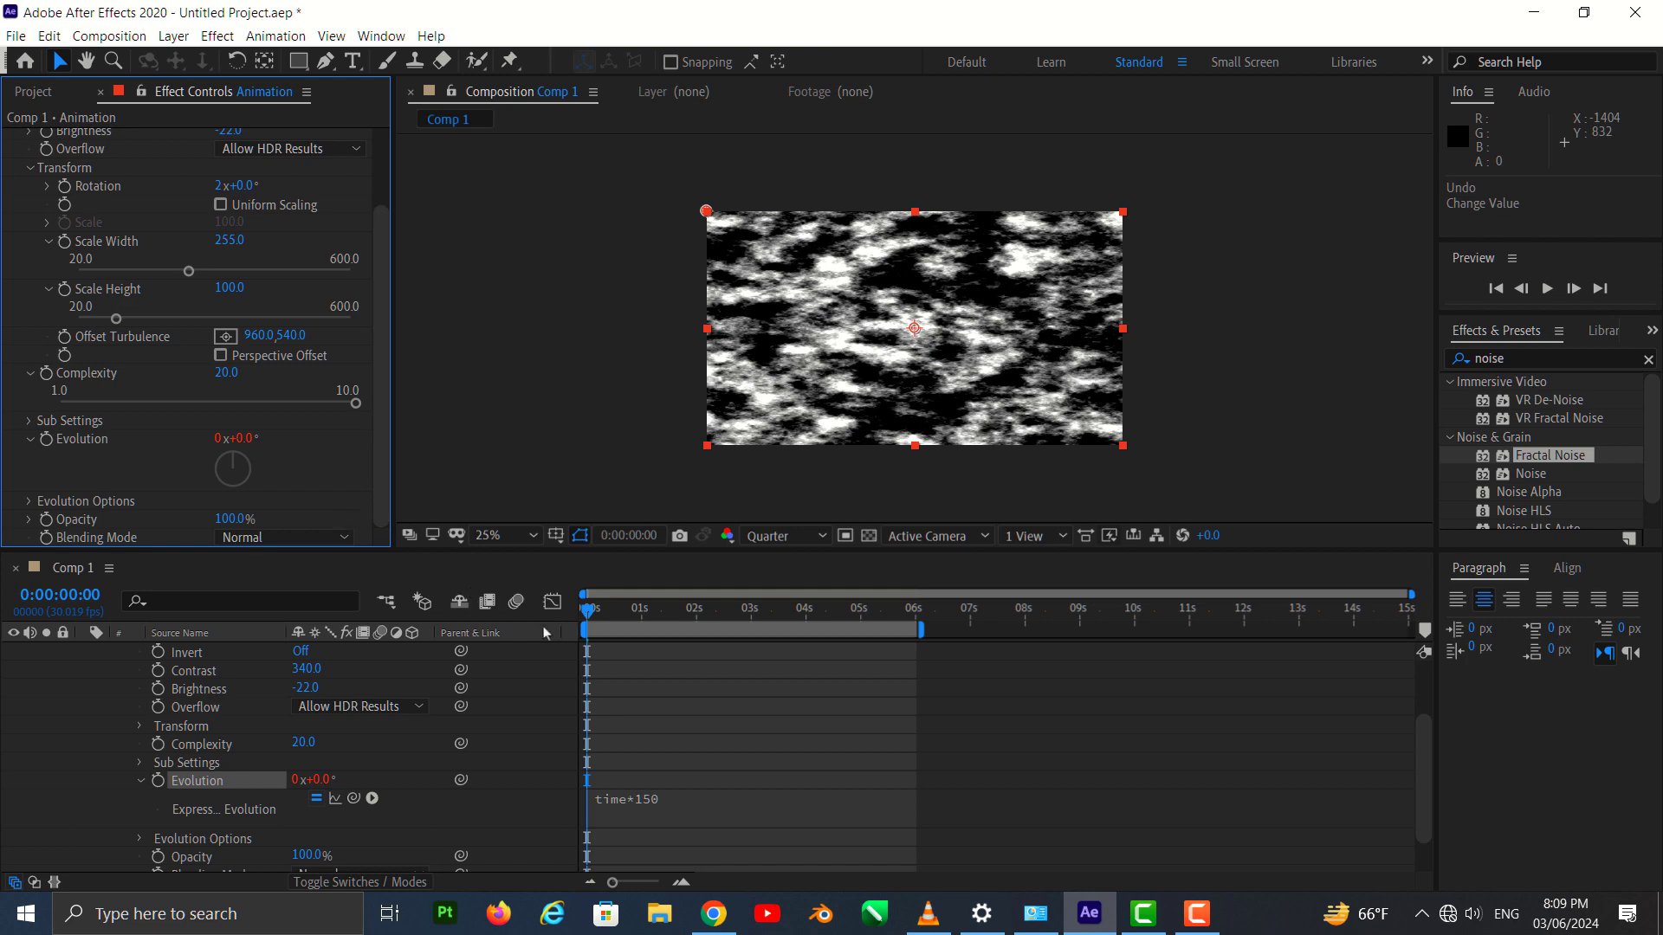
key(space)
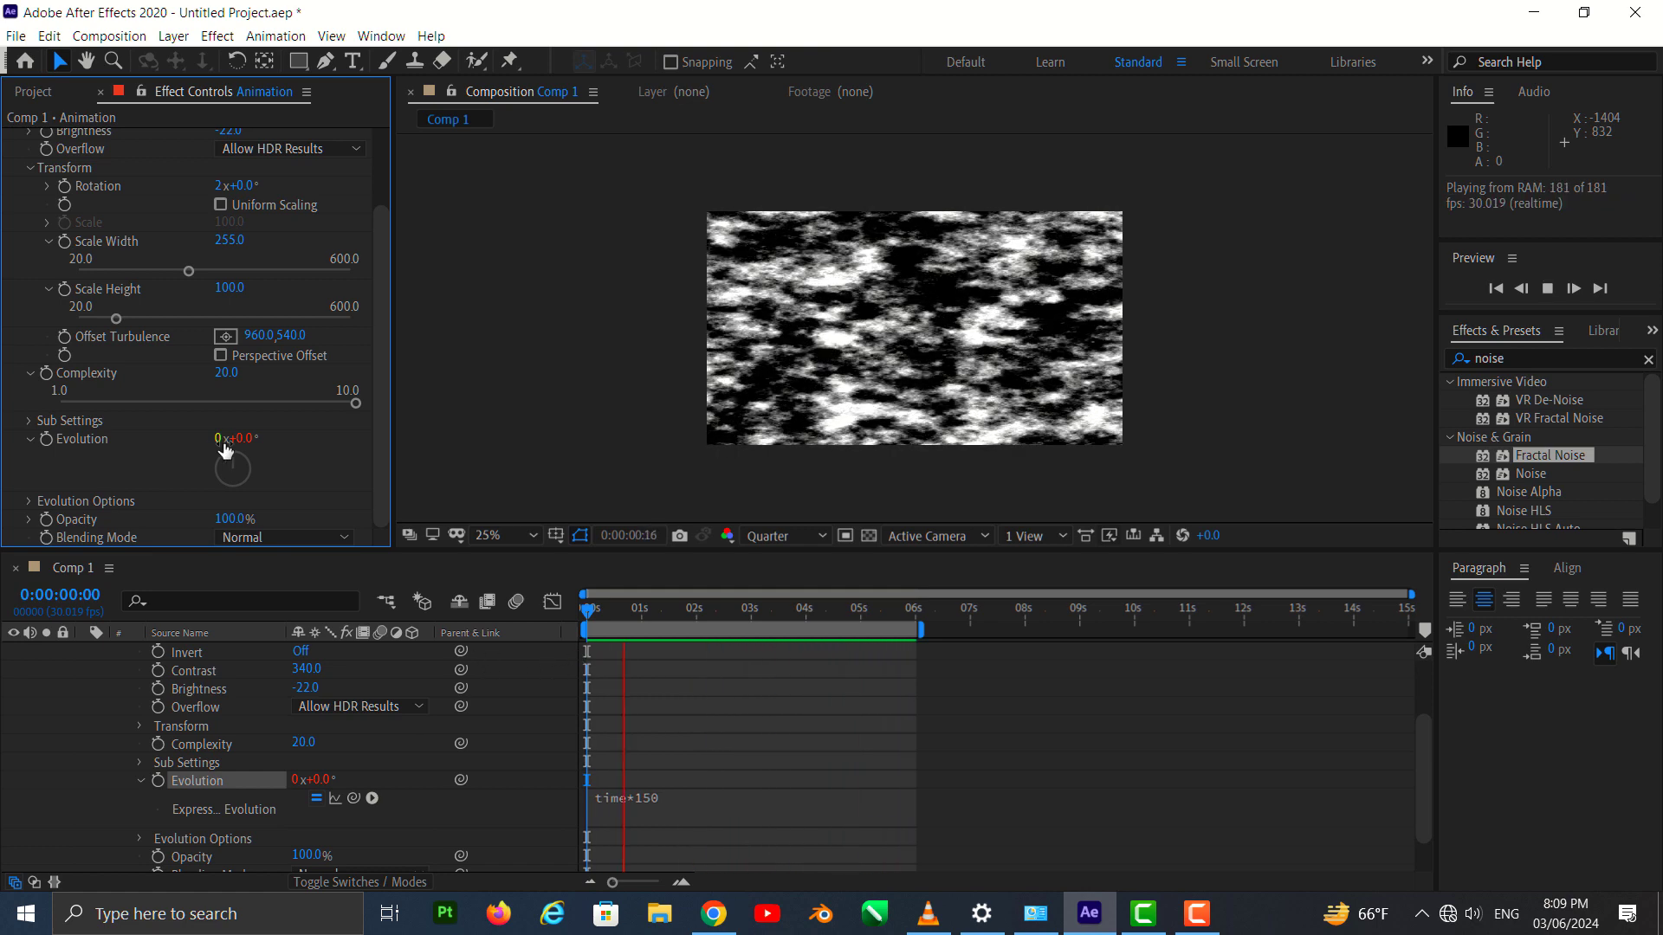
key(space)
scroll(110, 683, up, 3)
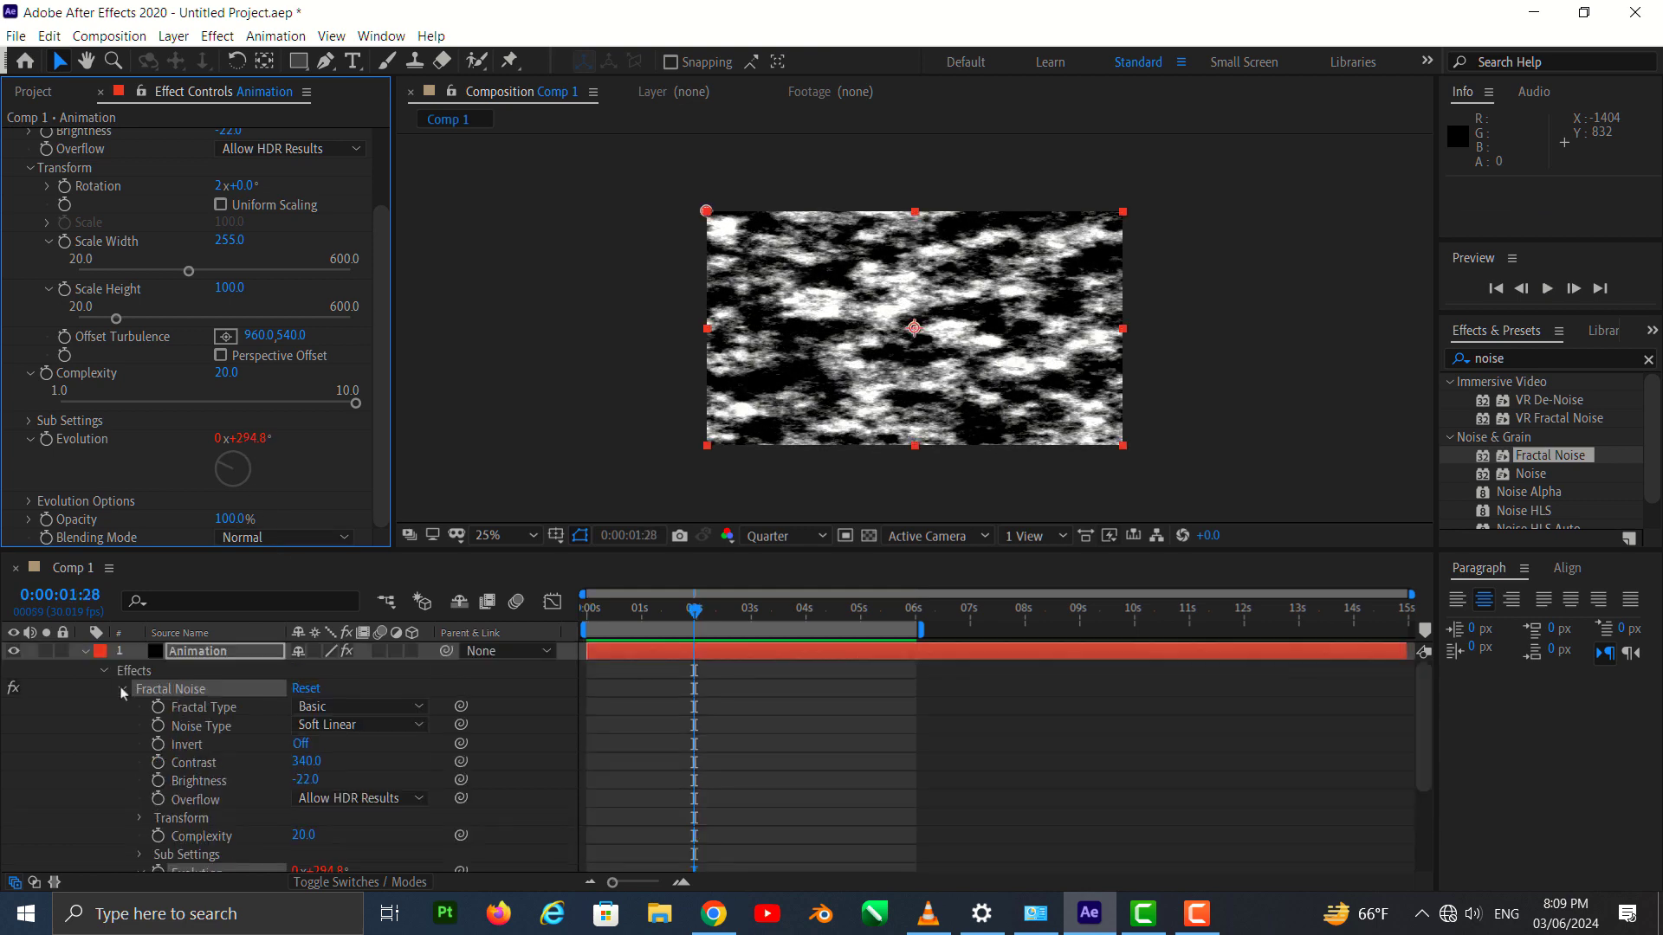
click(111, 684)
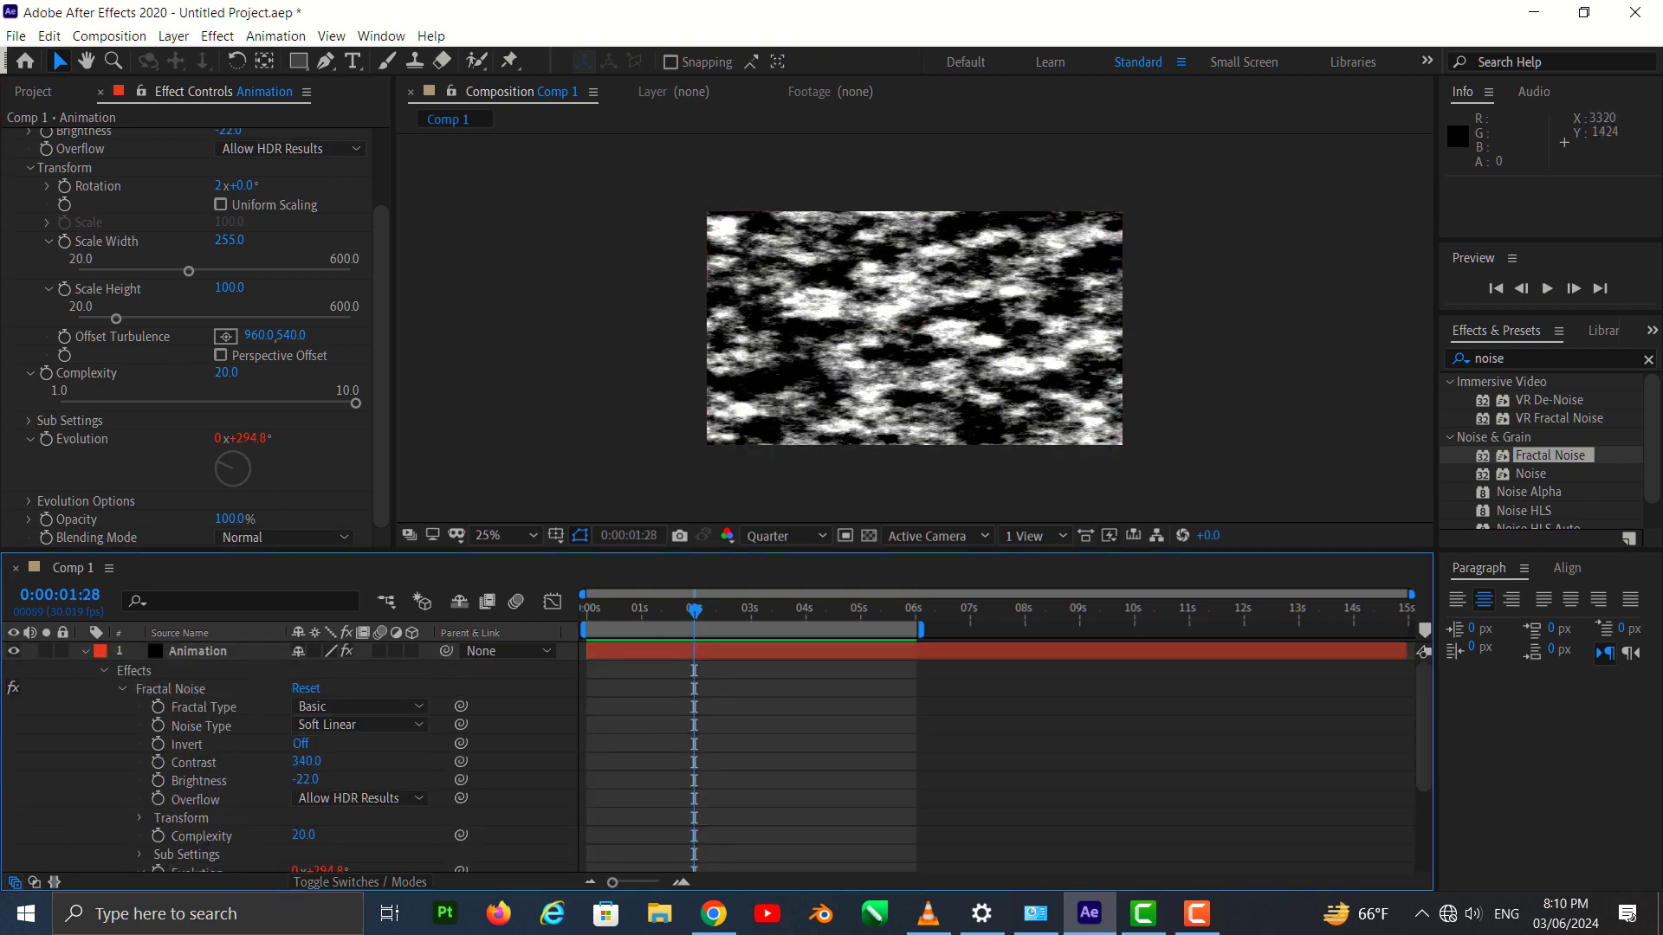
click(1507, 358)
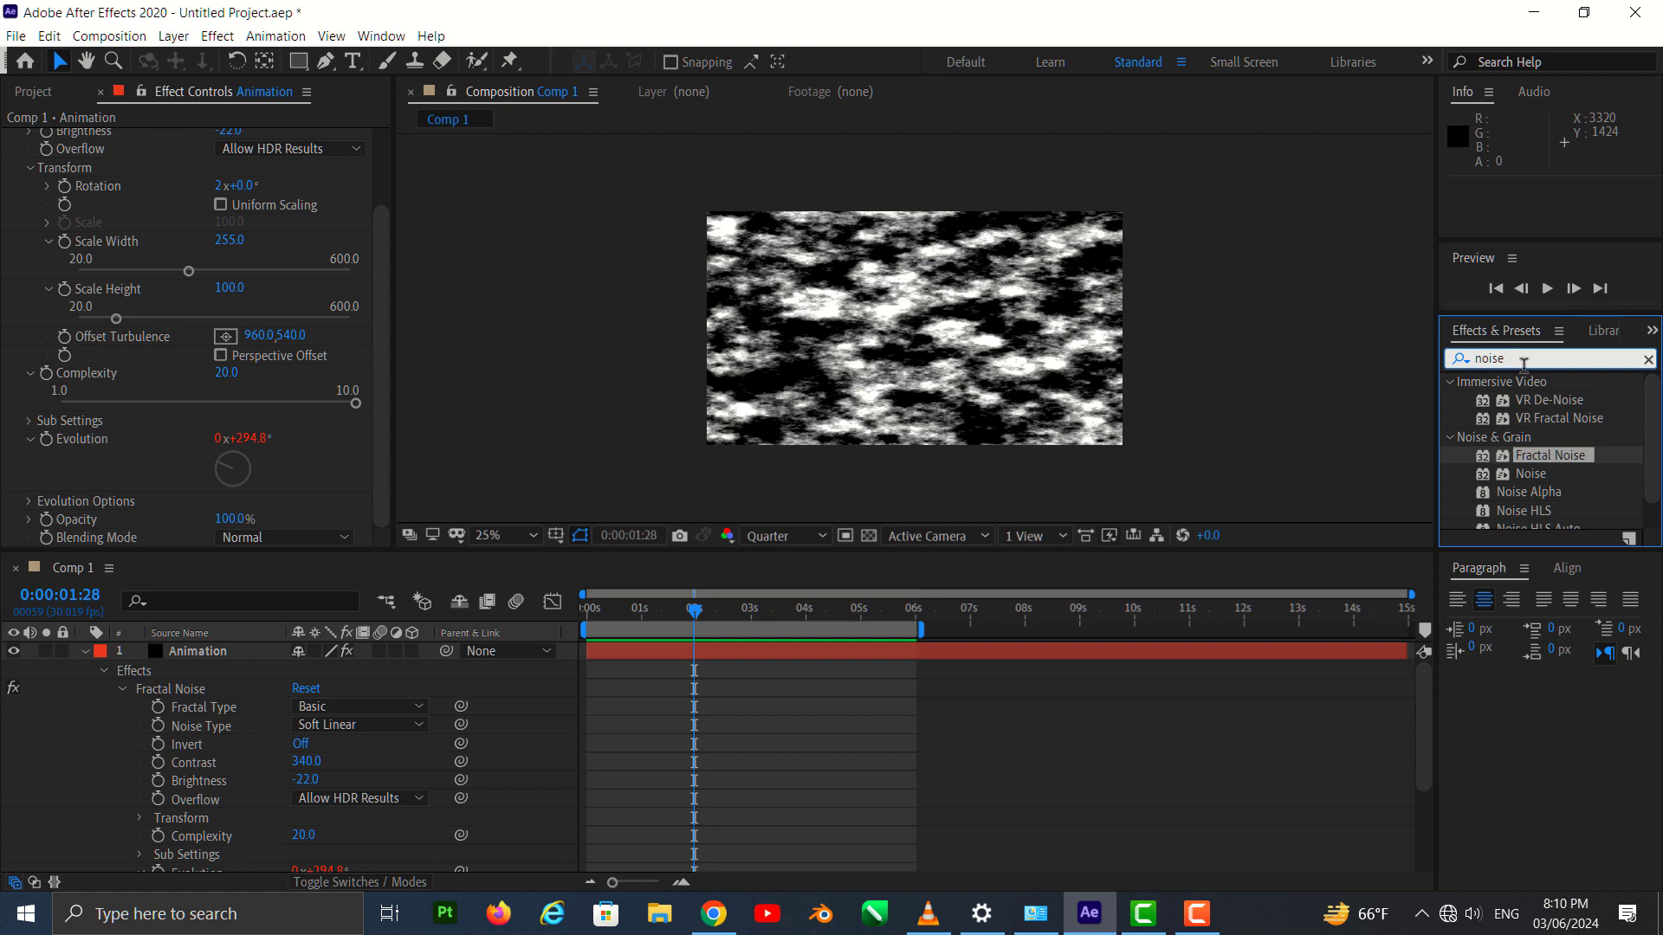
Search for 'Circle' and apply the Circle effect to the Animation layer.
double_click(1524, 358)
key(BackSpace)
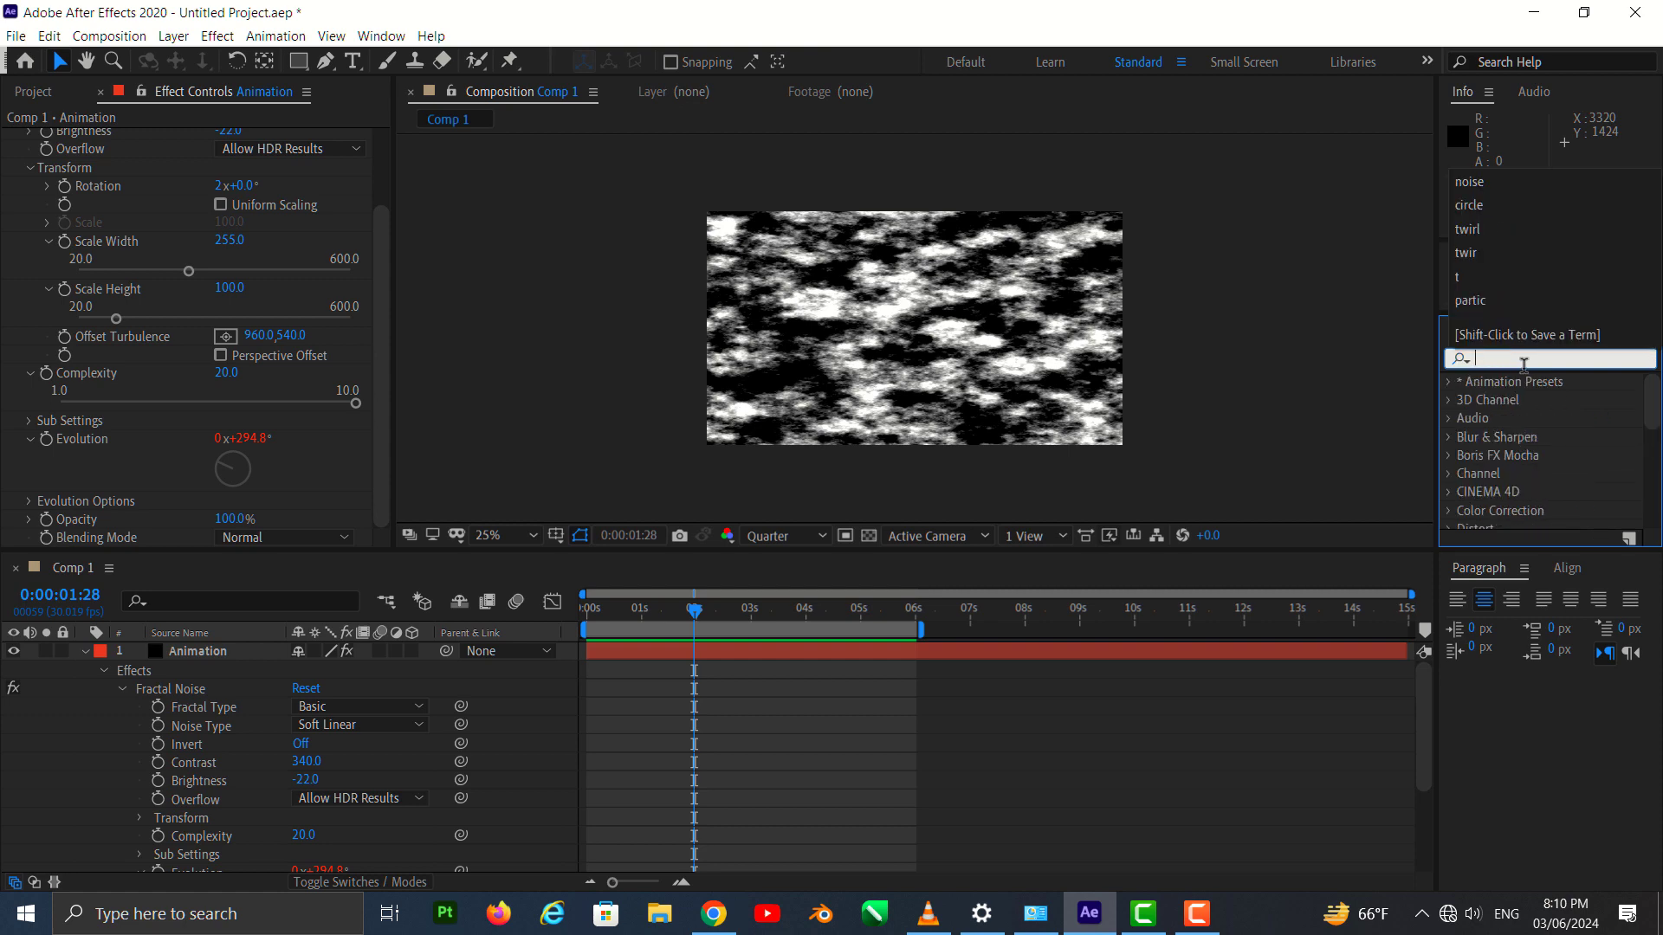
text(Circle)
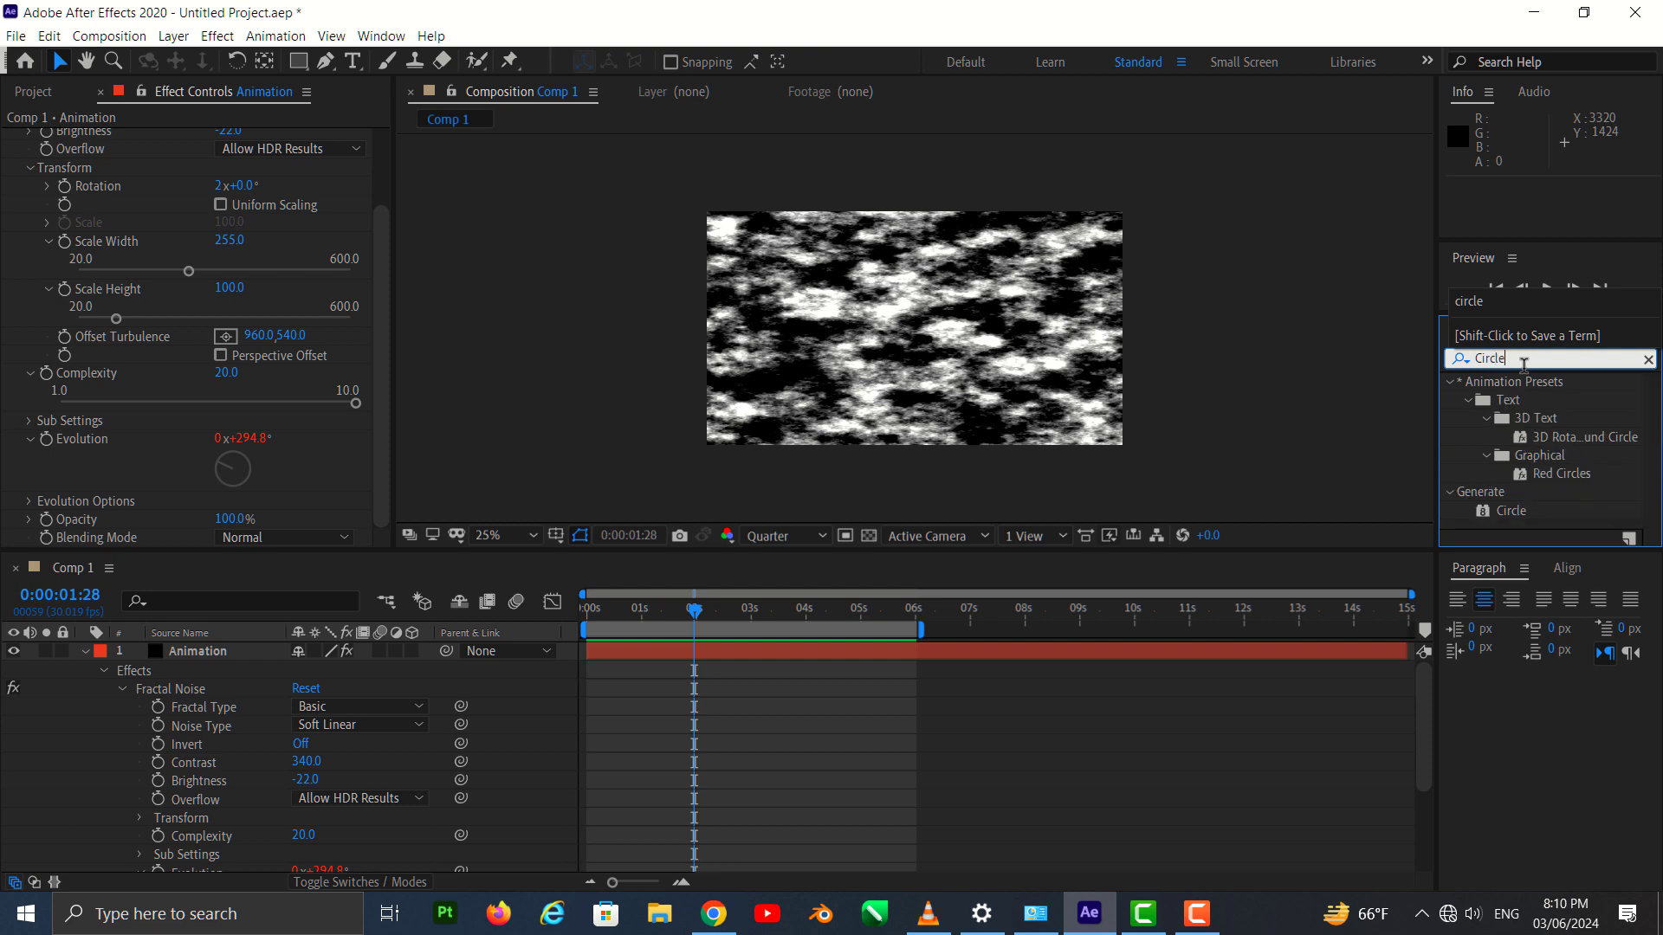
click(1524, 512)
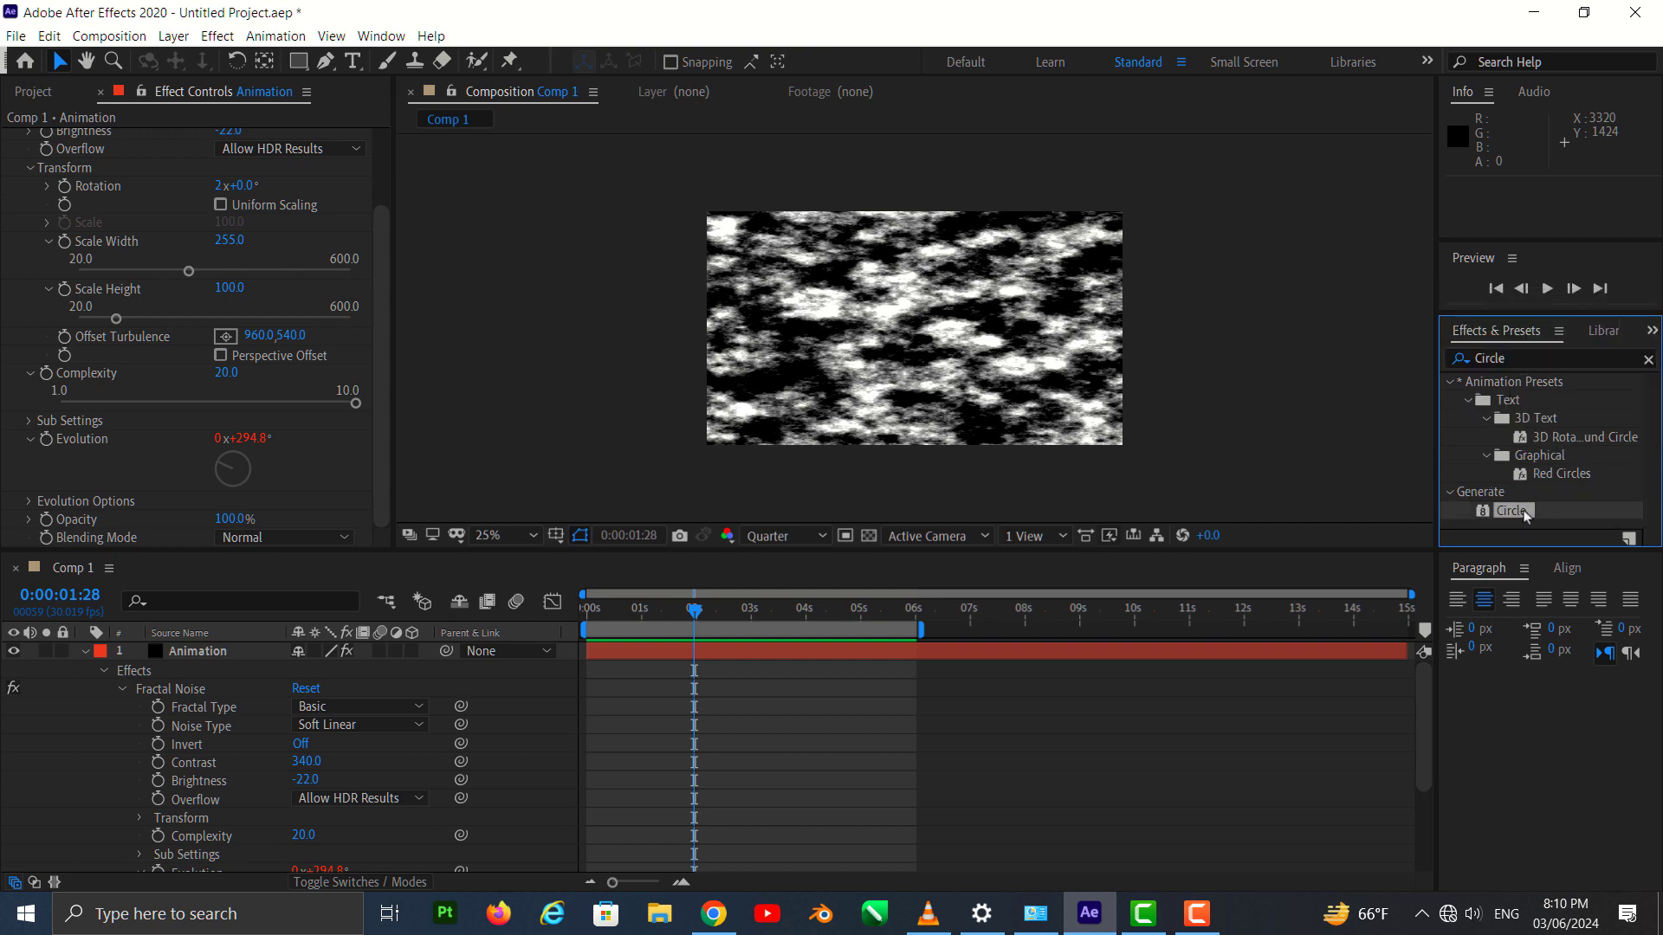
mouse_move(1524, 512)
mouse_down()
mouse_move(191, 672)
mouse_move(215, 633)
mouse_move(215, 658)
mouse_up()
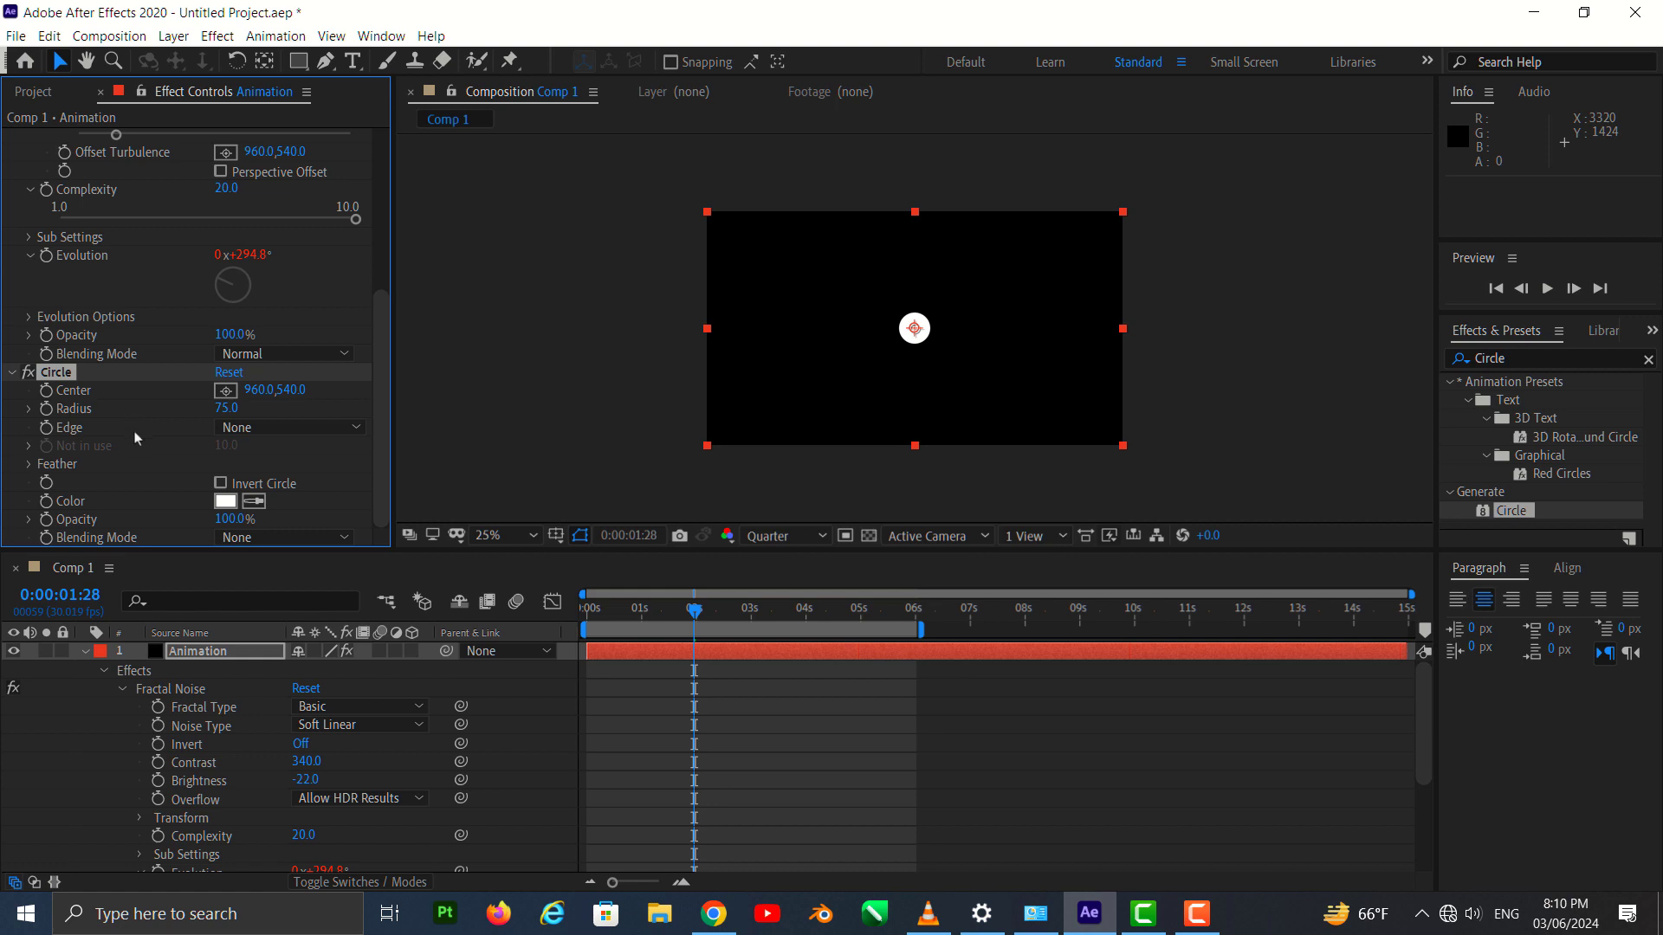
Set the Circle Radius to 465.
click(219, 409)
text(465)
key(Return)
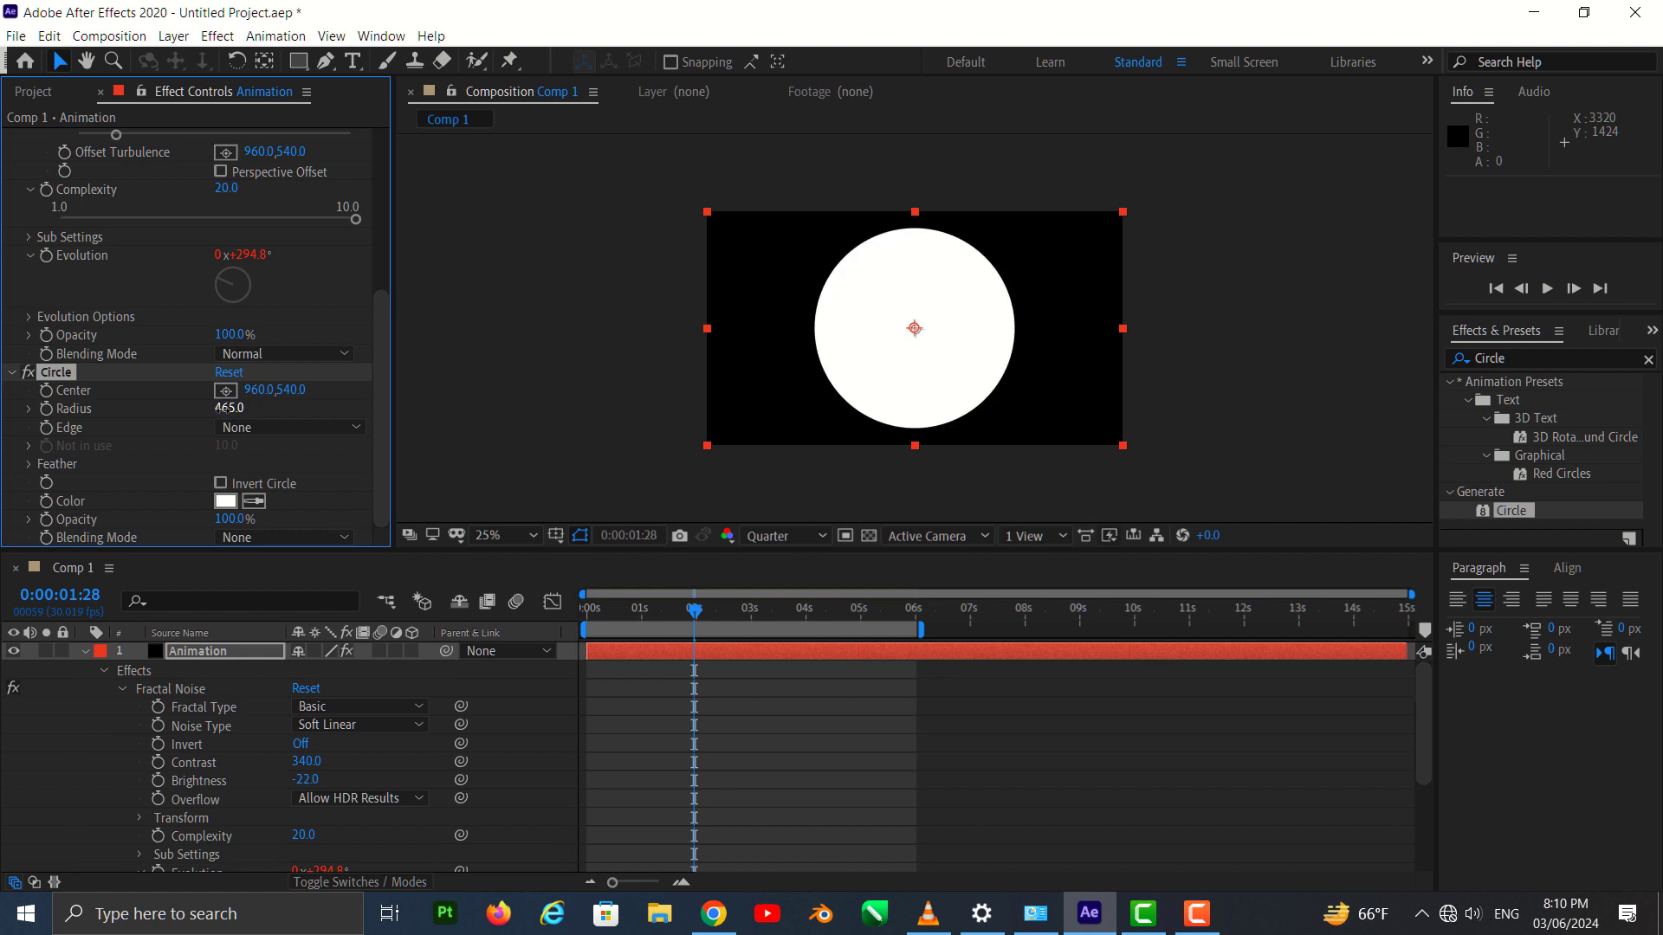
Switch the Circle Edge to Edge Radius and set the Edge Radius to 390.
click(255, 430)
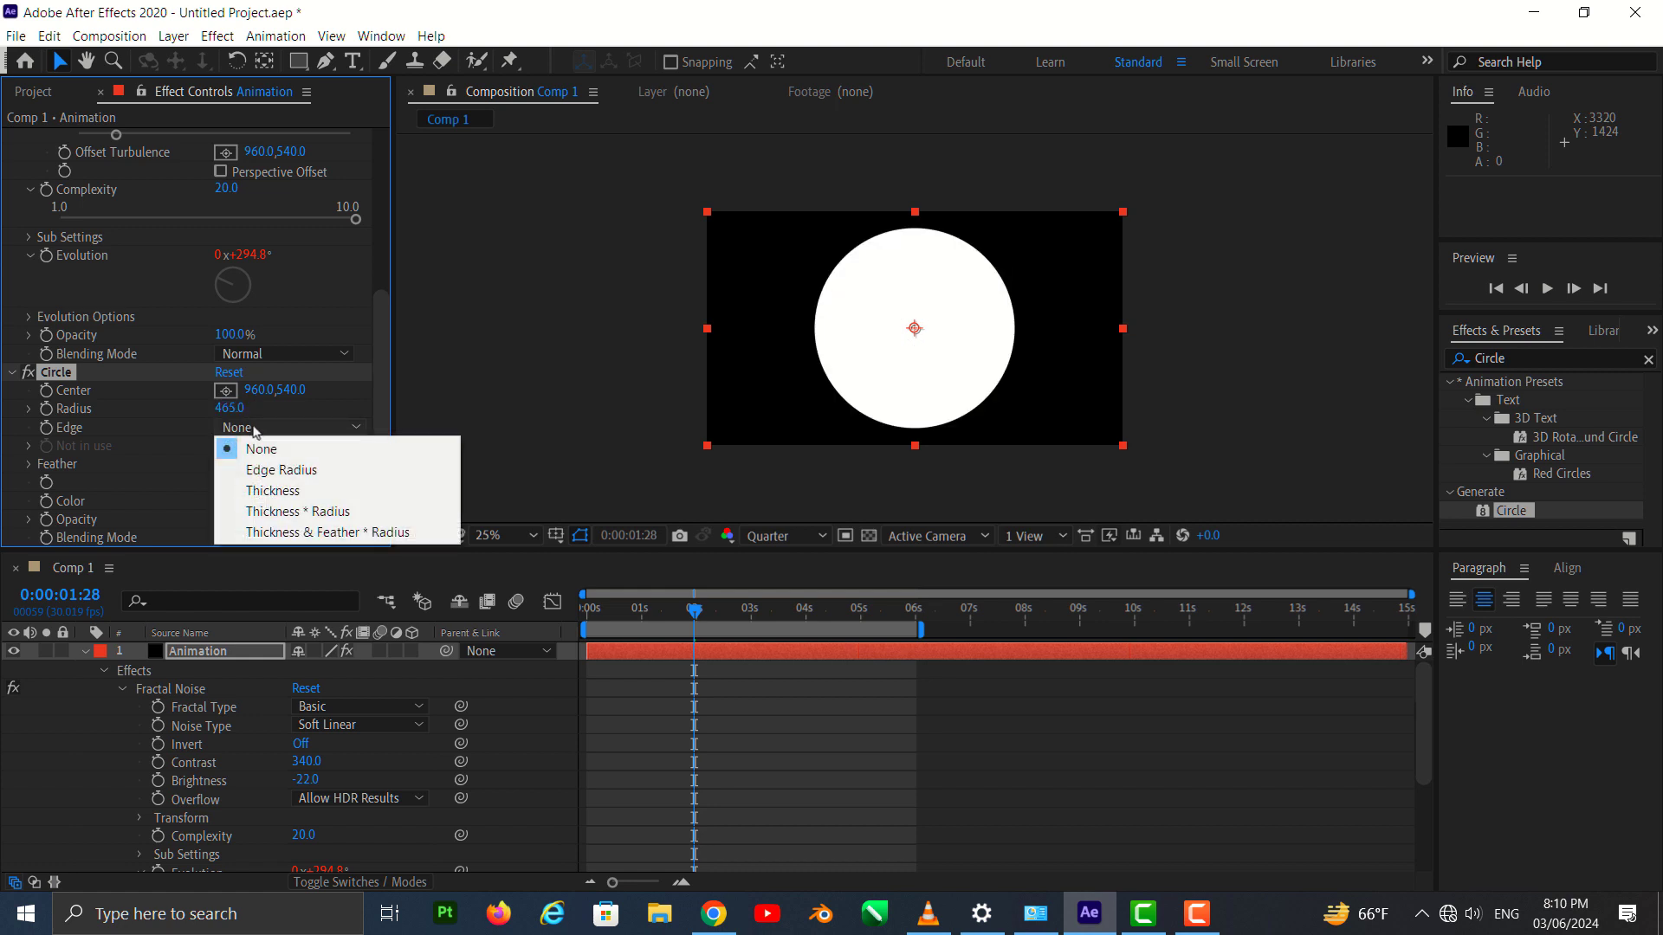
click(275, 474)
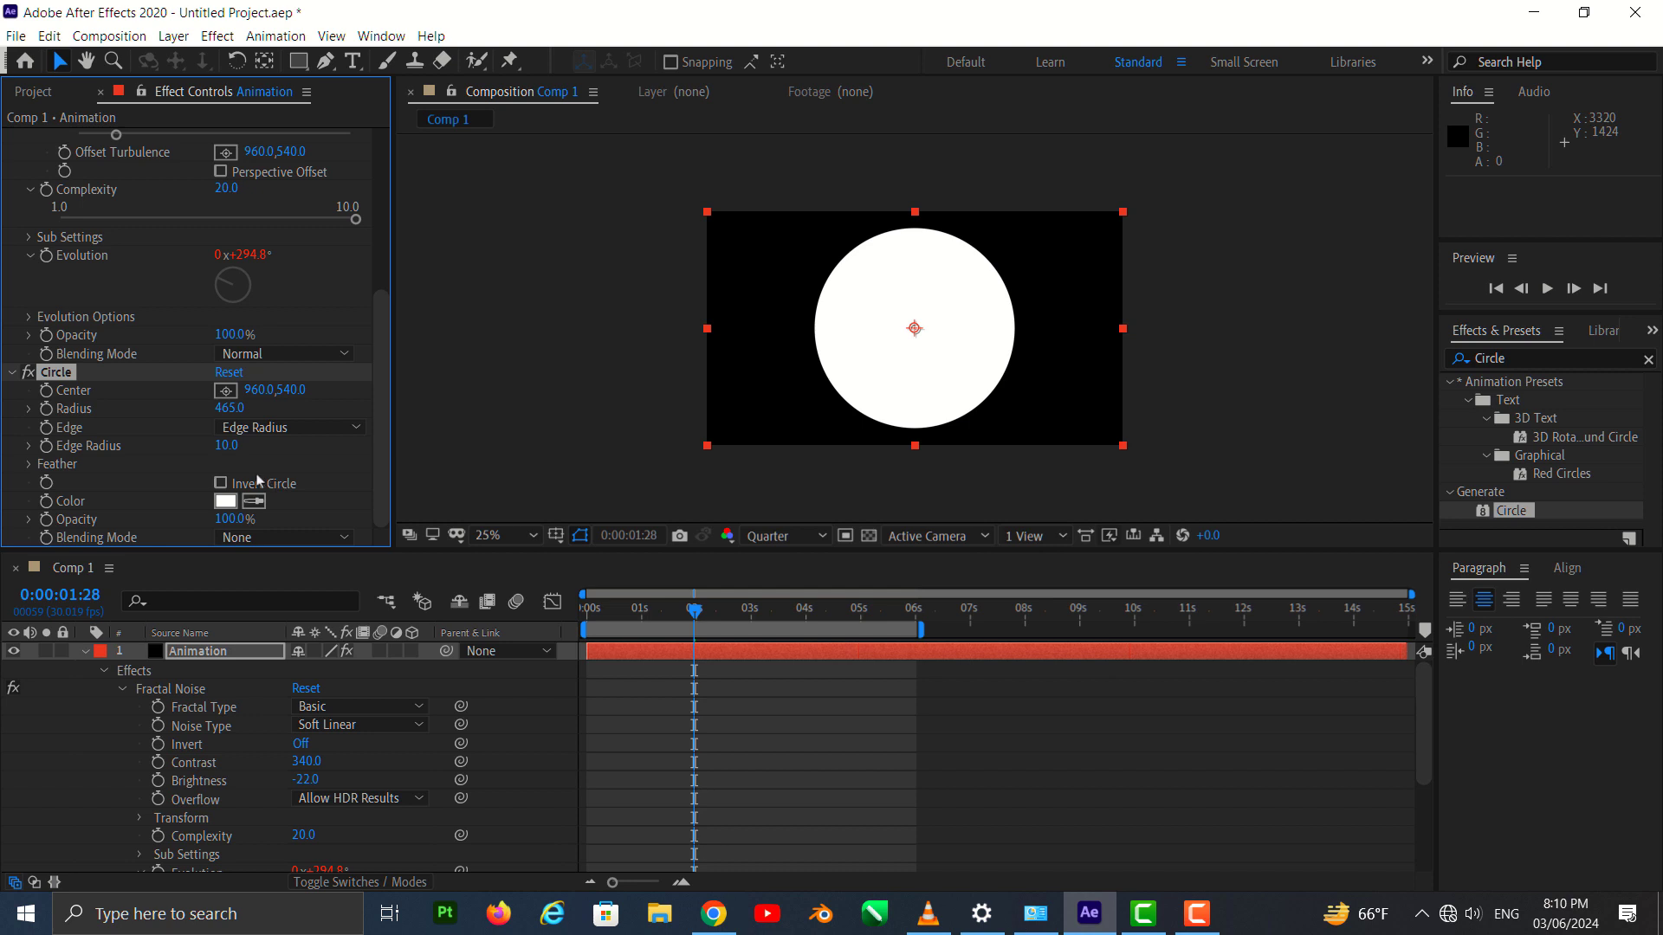
click(225, 446)
text(5)
key(Return)
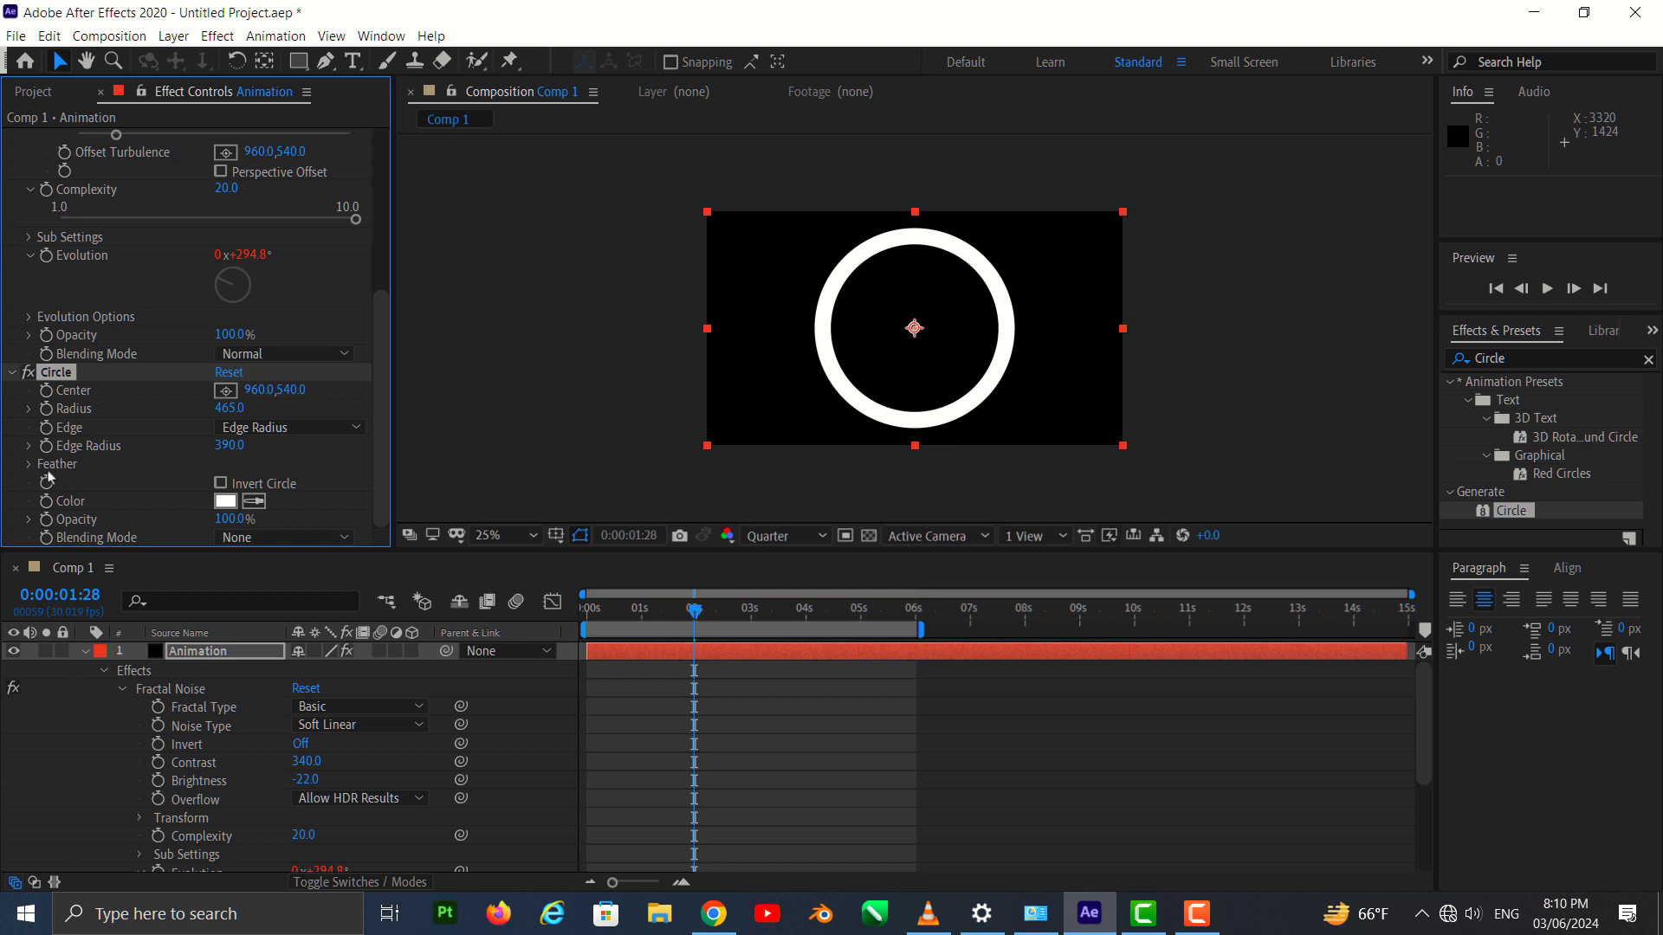
Set the Circle's Outer and Inner Edge feather both to 100.
click(30, 465)
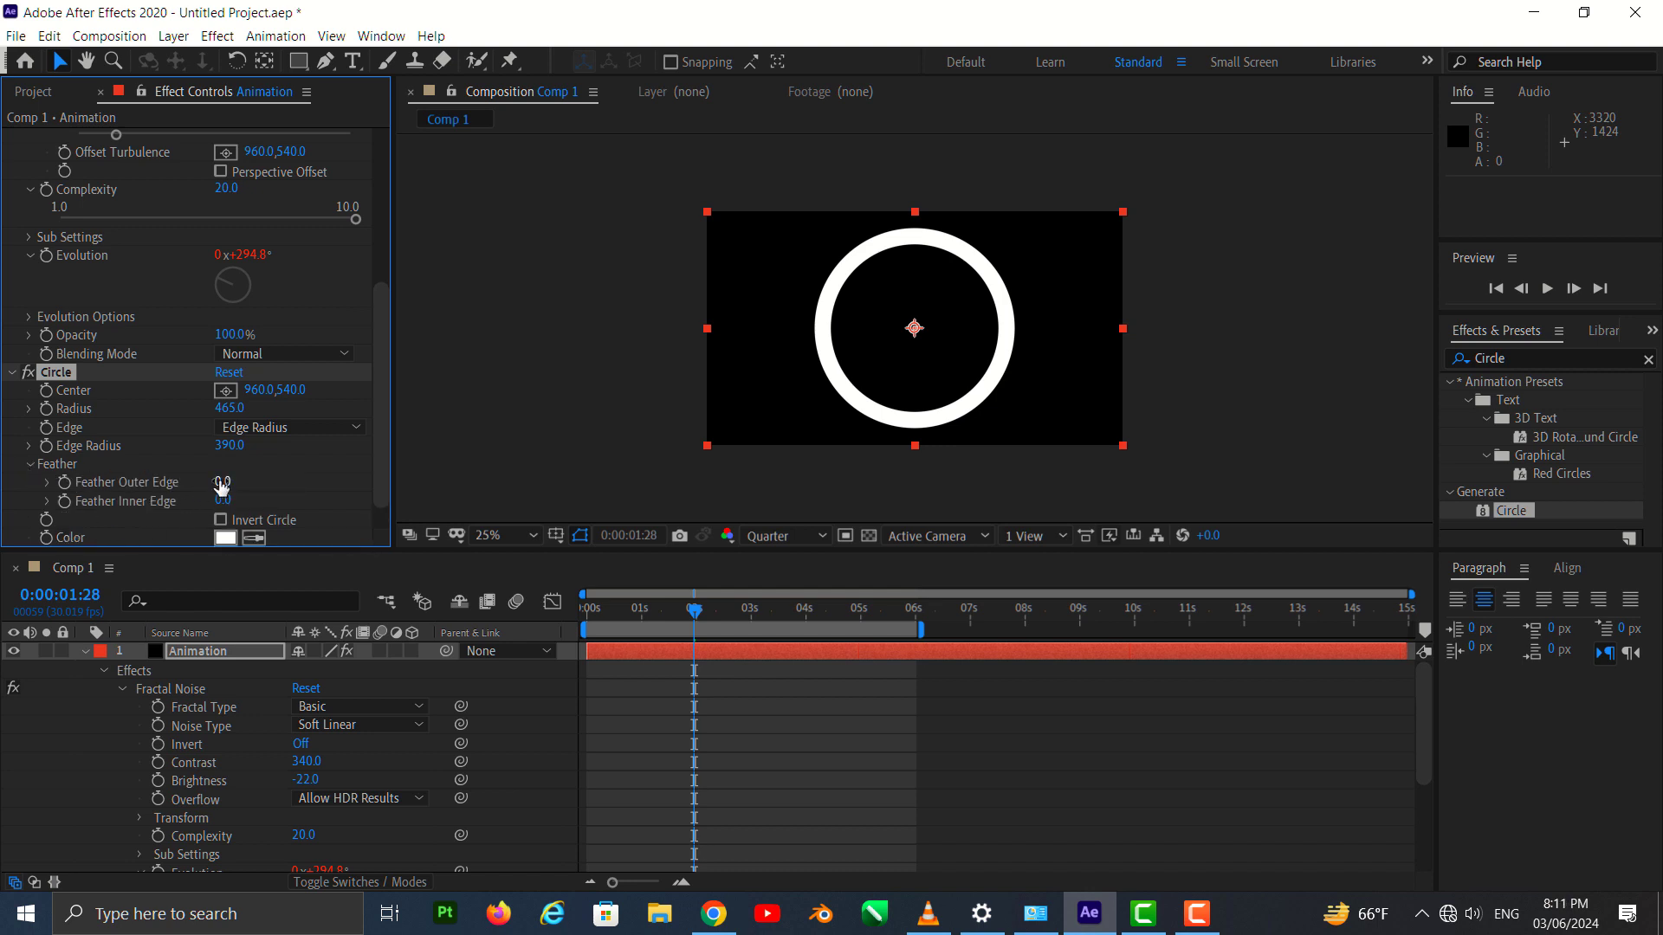
click(222, 484)
text(10)
click(48, 502)
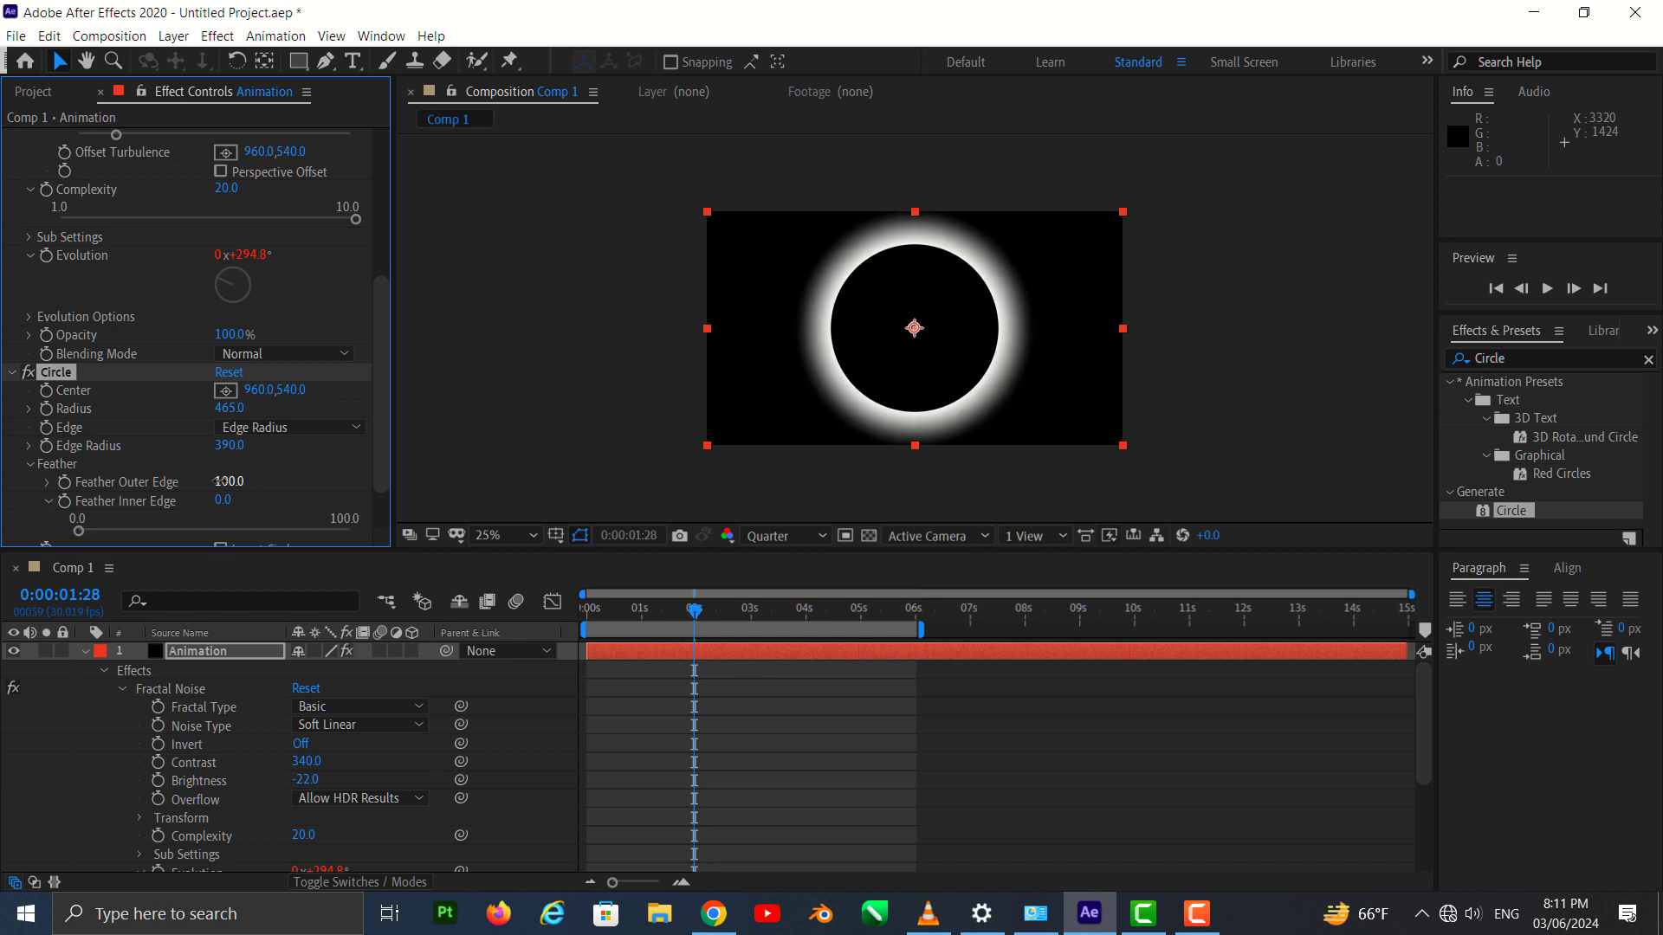
click(225, 500)
text(10)
key(Return)
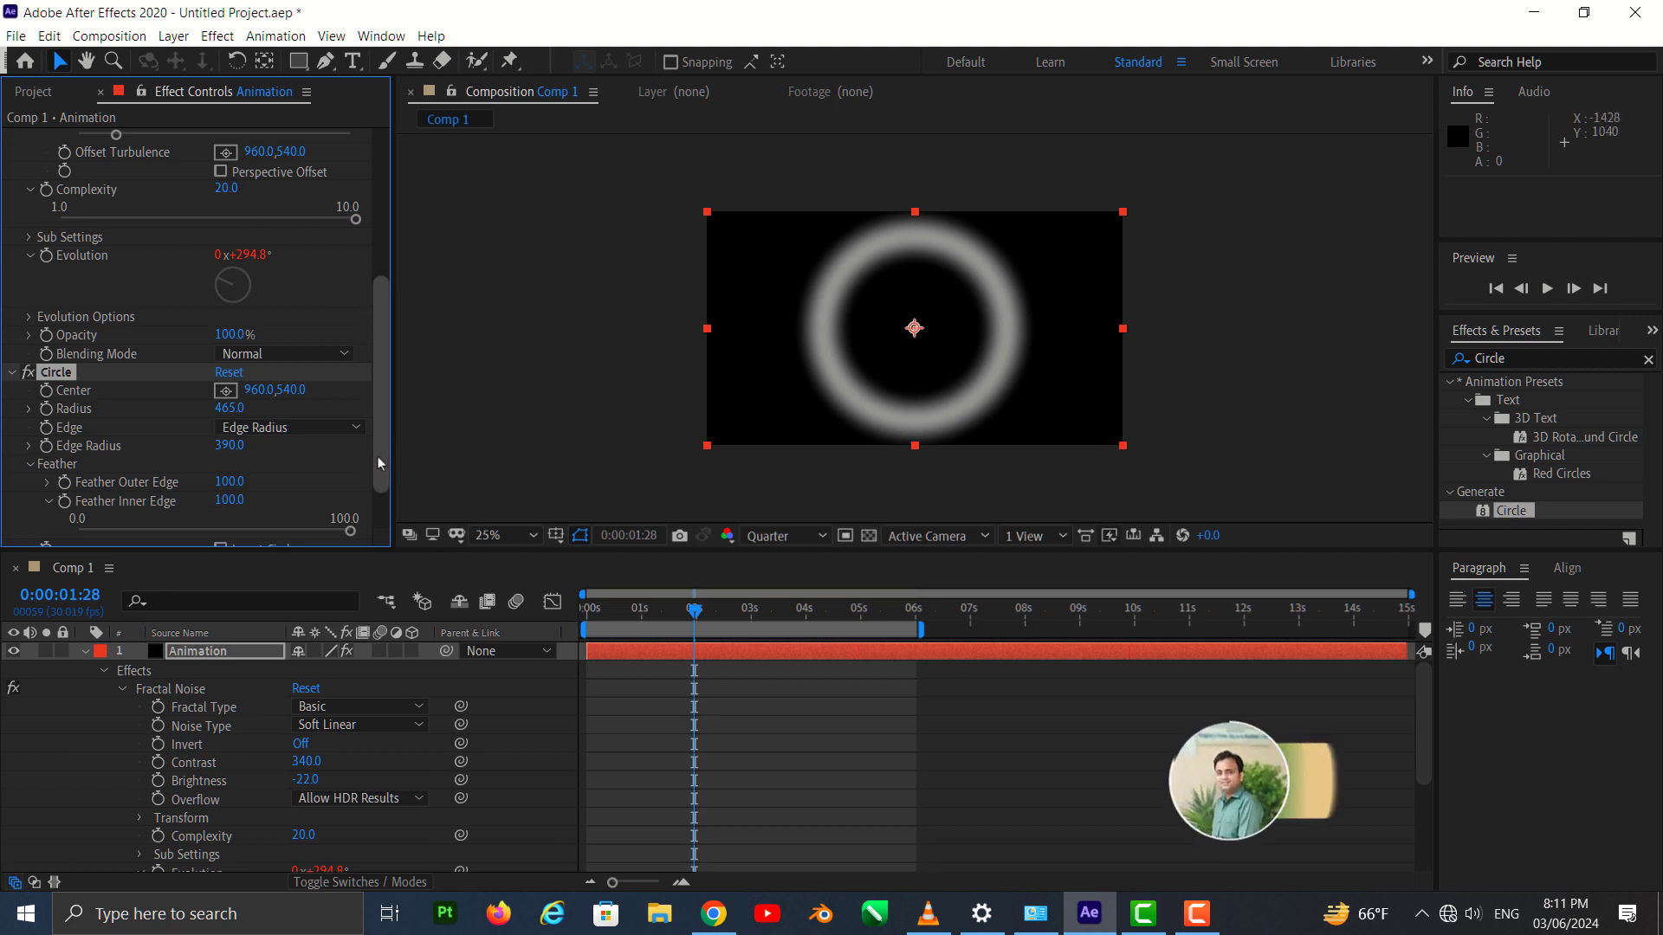
drag(378, 455, 377, 503)
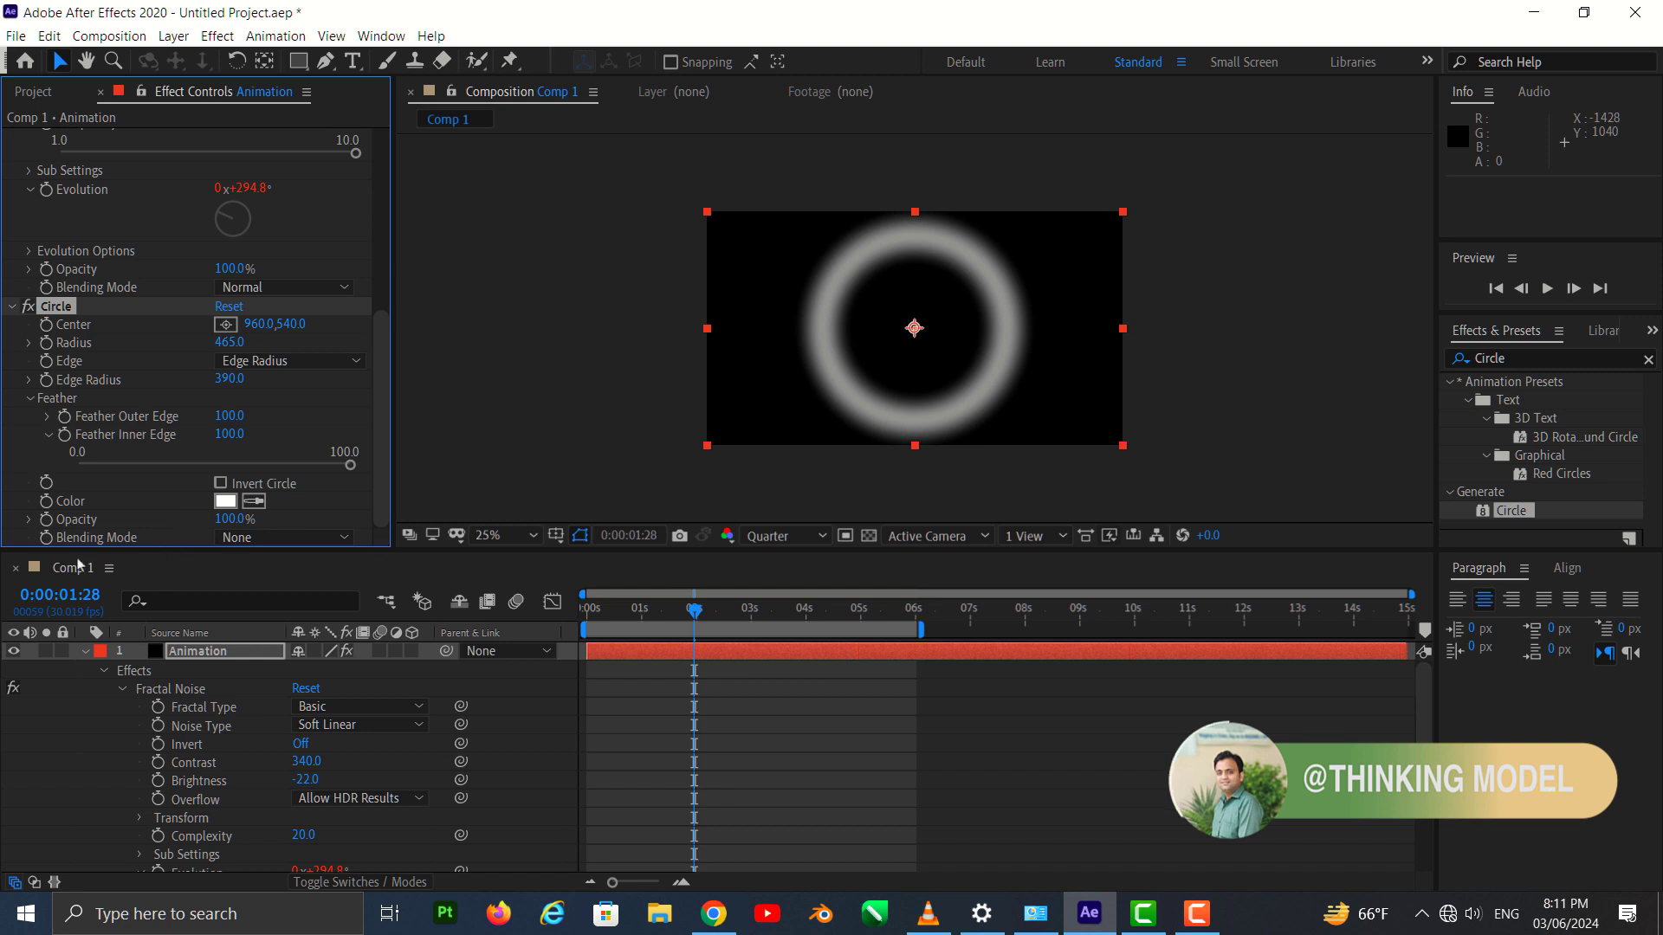
Set the Circle Blending Mode to Stencil Alpha and preview the smoky ring from the start.
click(268, 538)
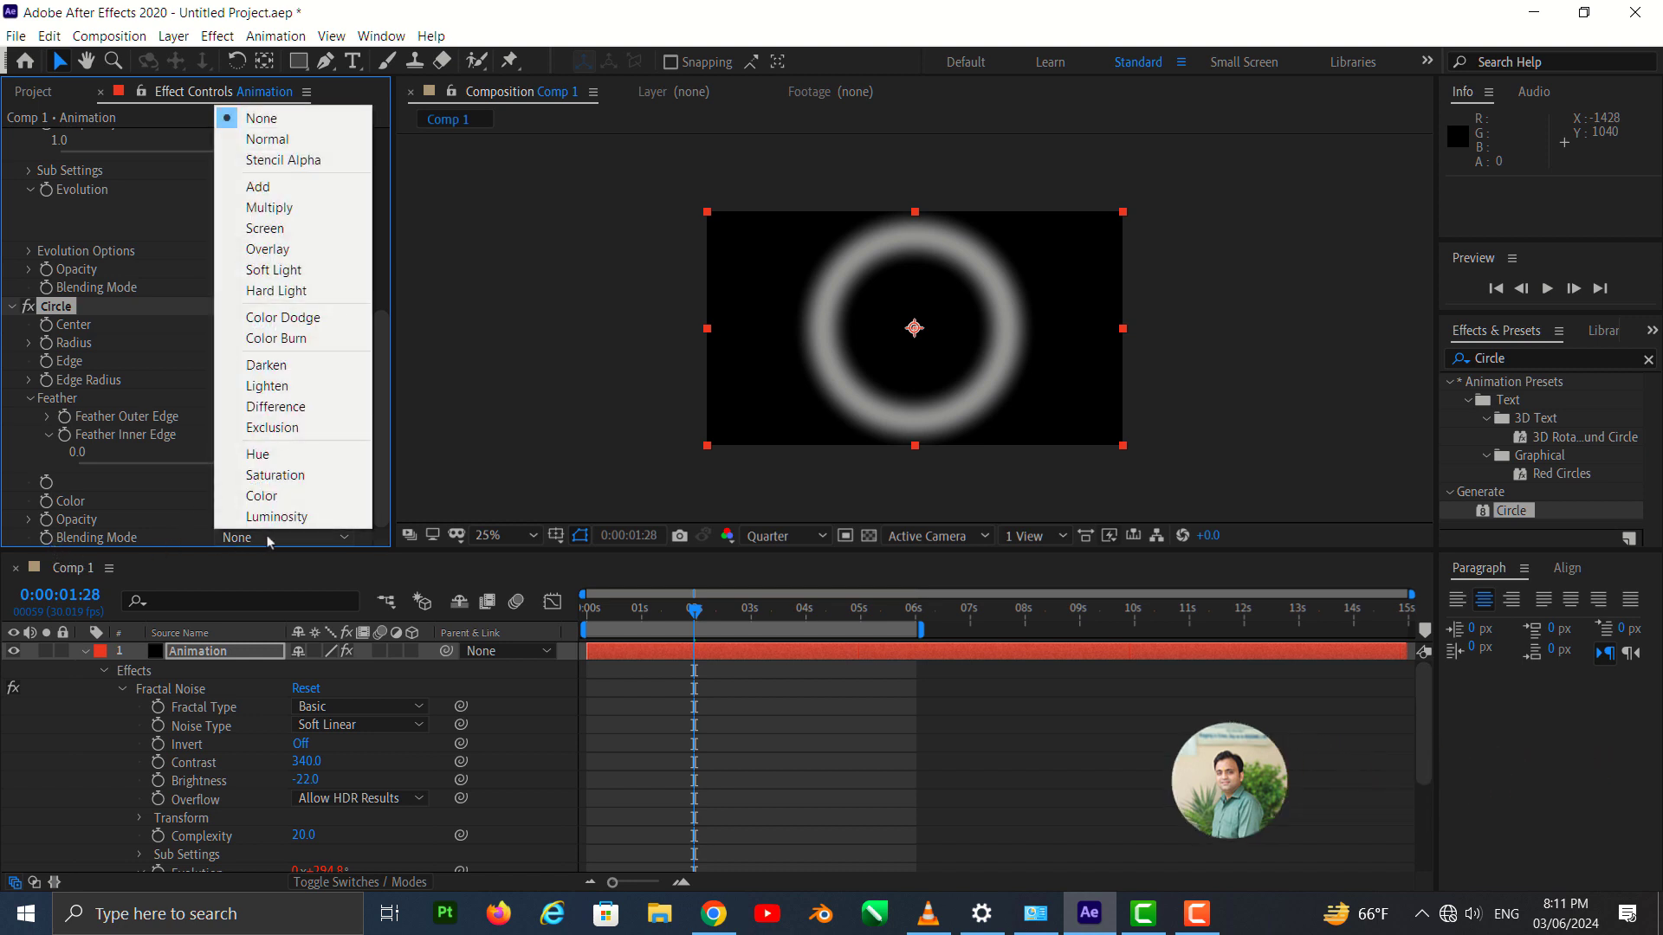
click(341, 160)
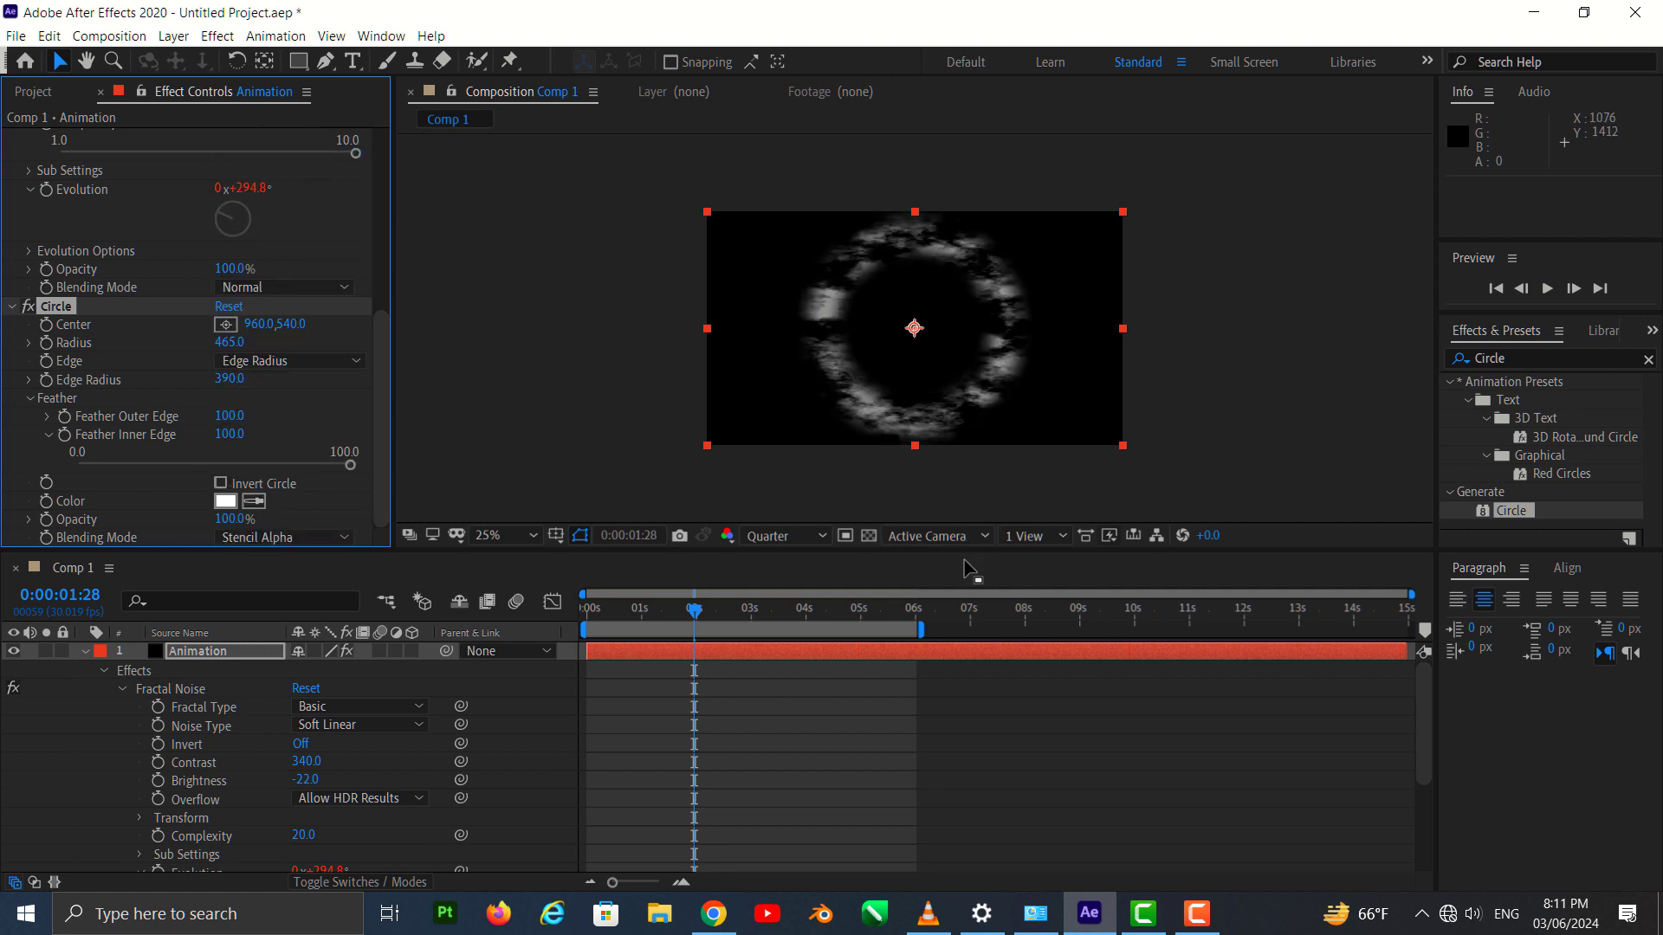
drag(697, 612, 688, 612)
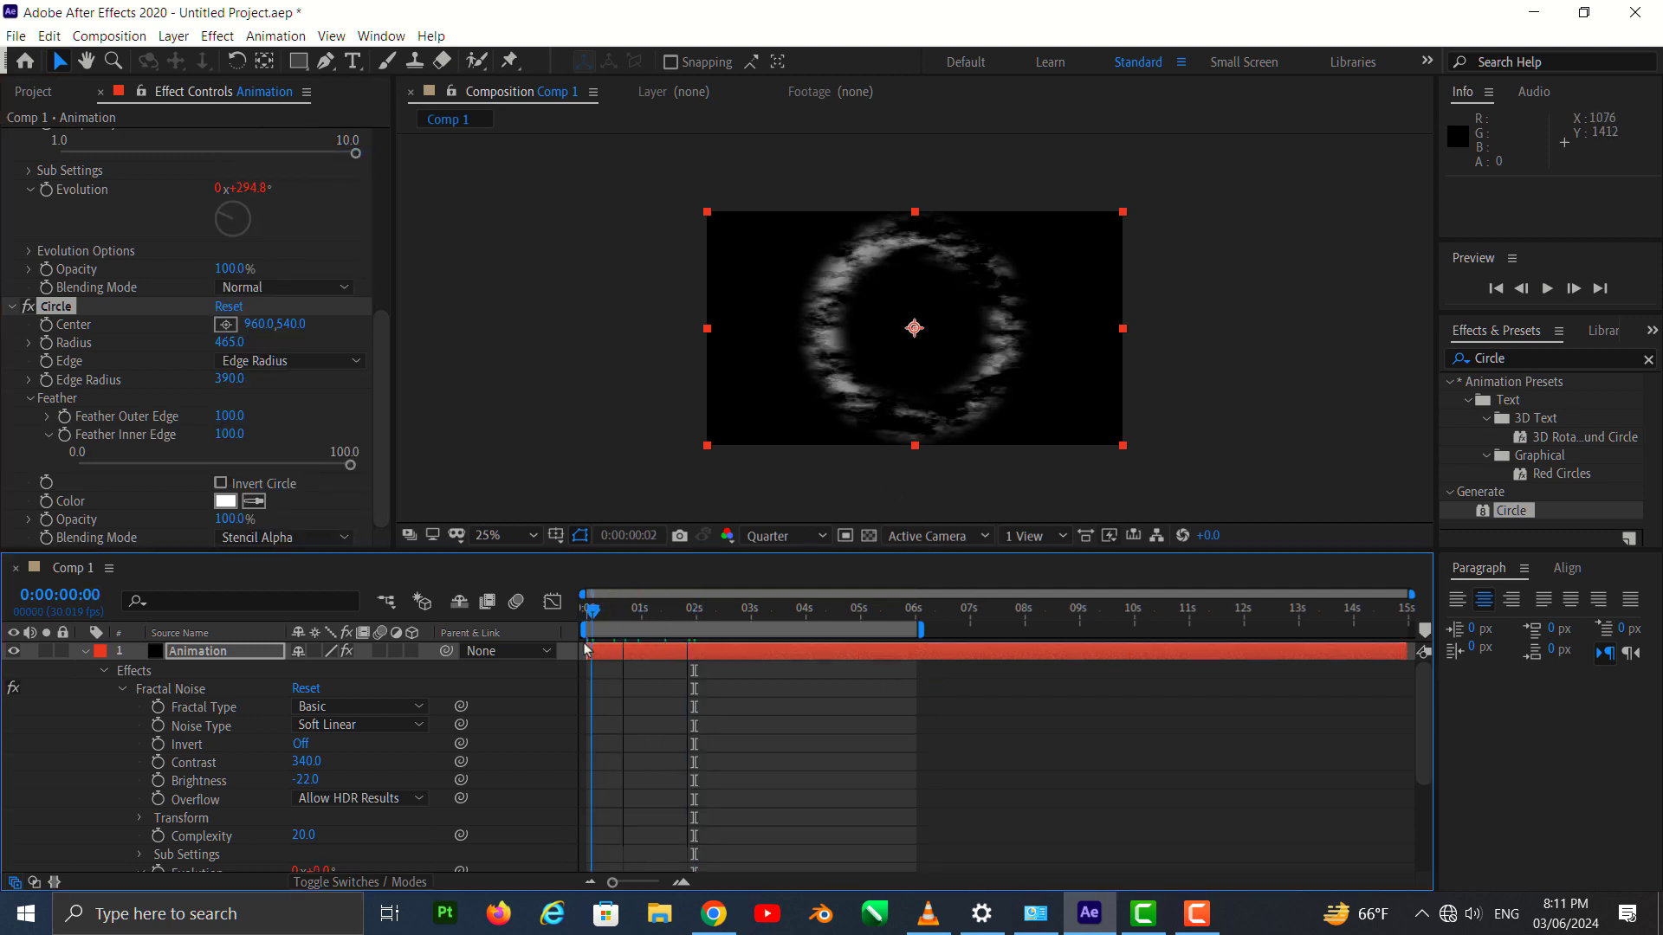
key(Home)
key(space)
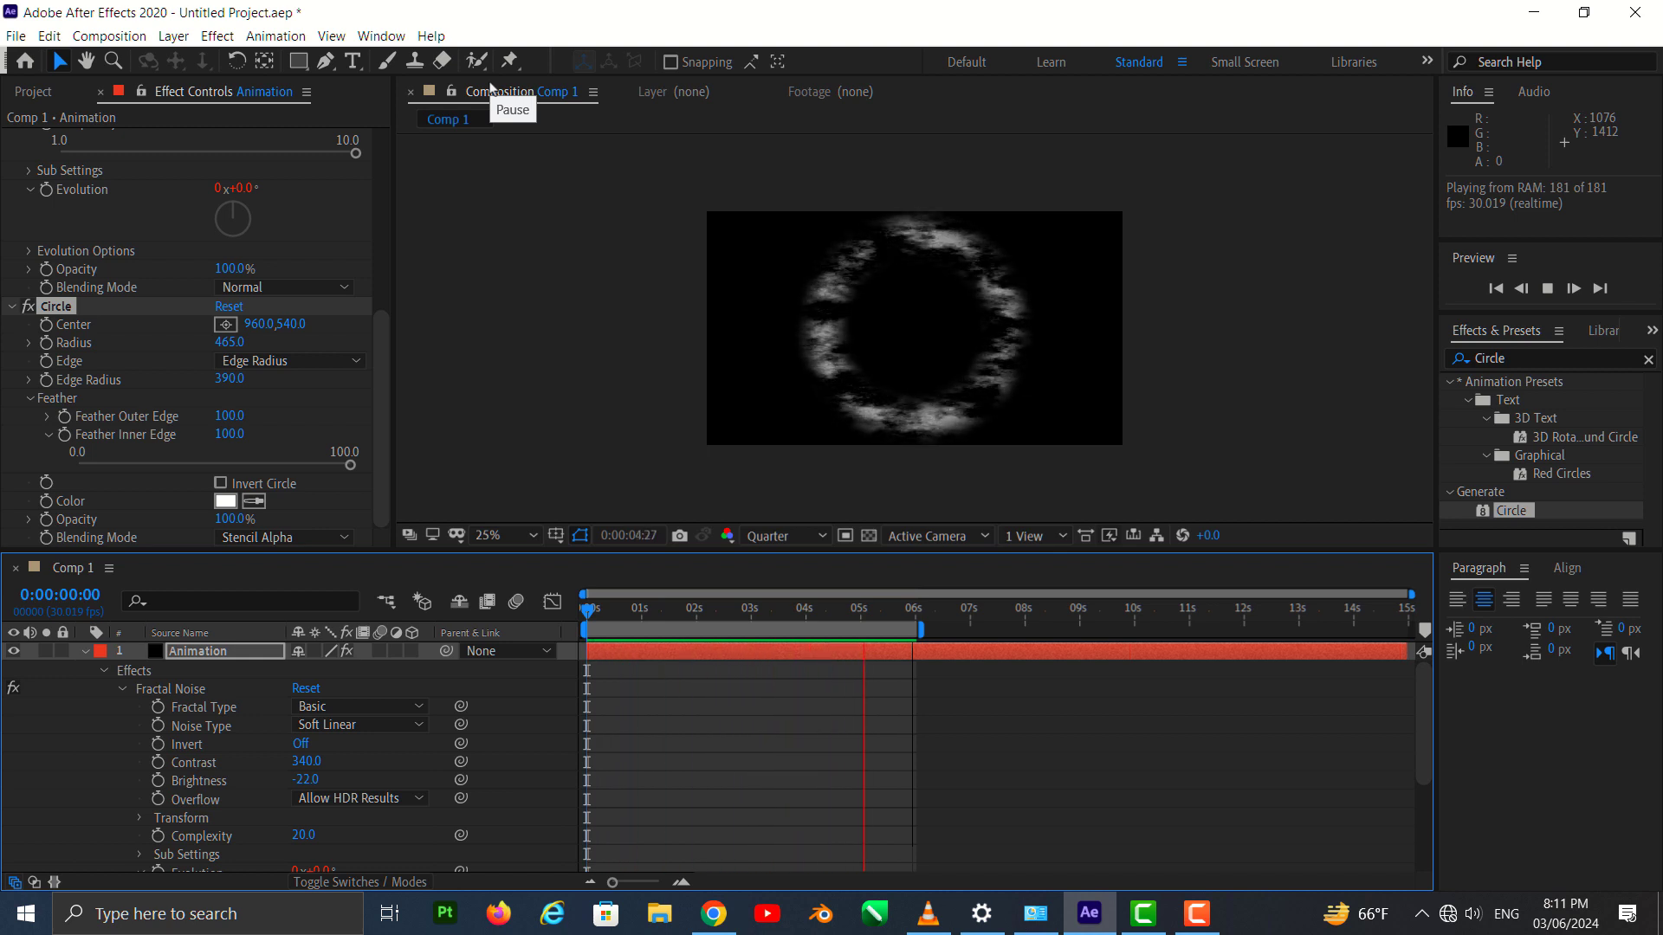
key(space)
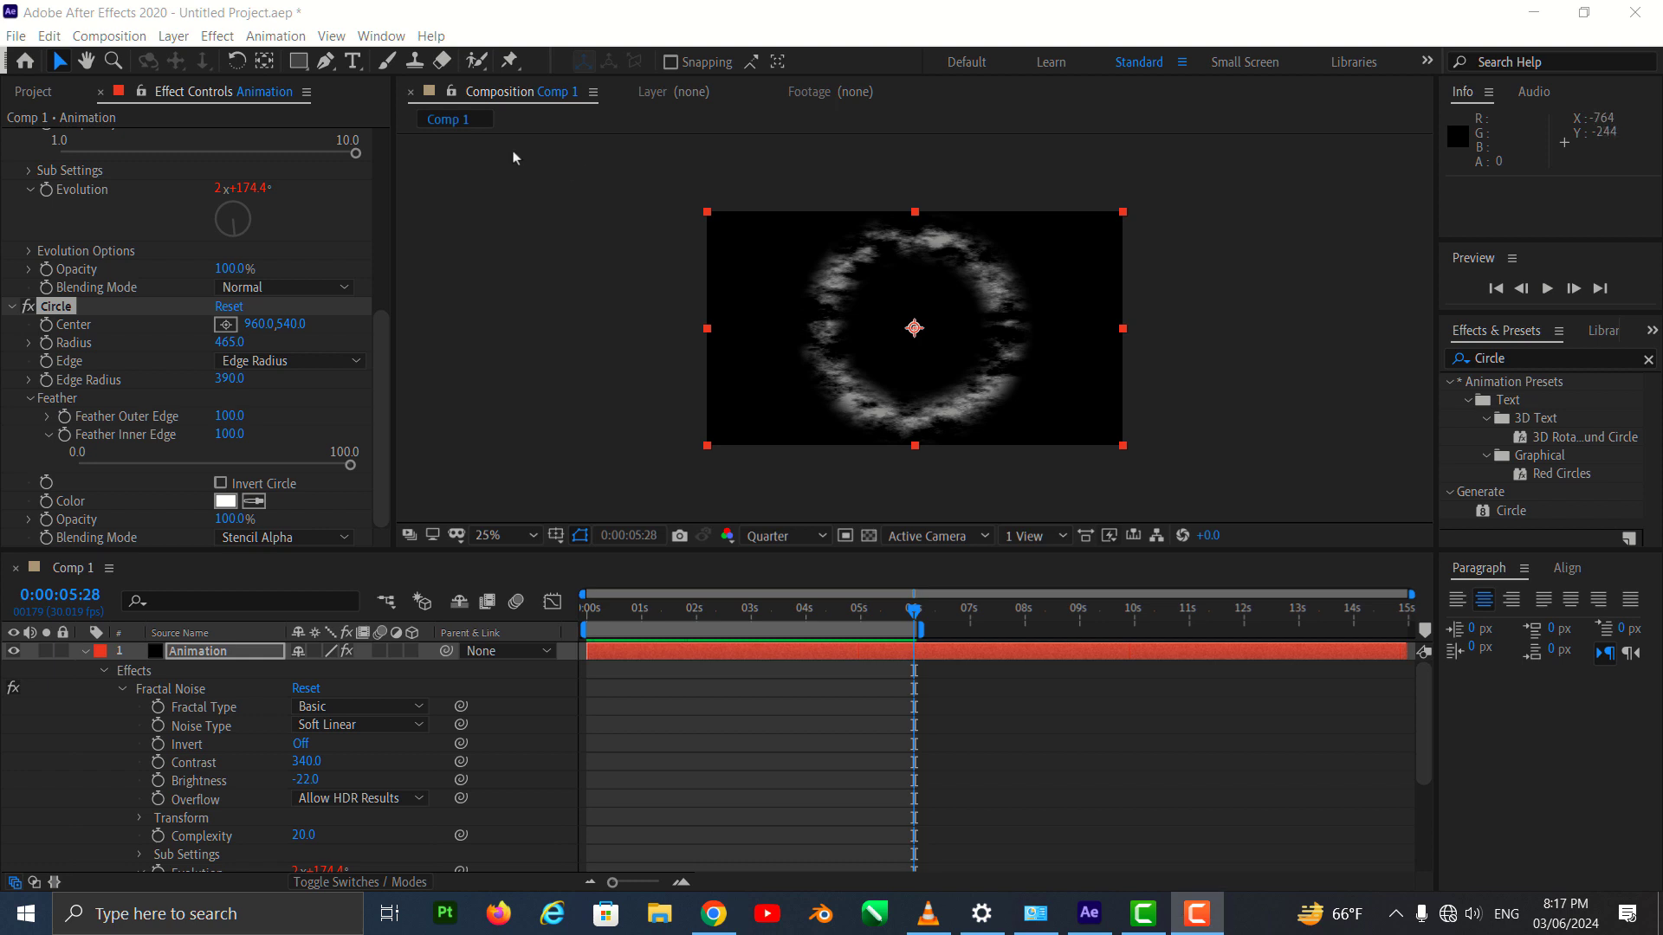
Collapse the Animation layer and add a new adjustment layer to the composition.
click(84, 651)
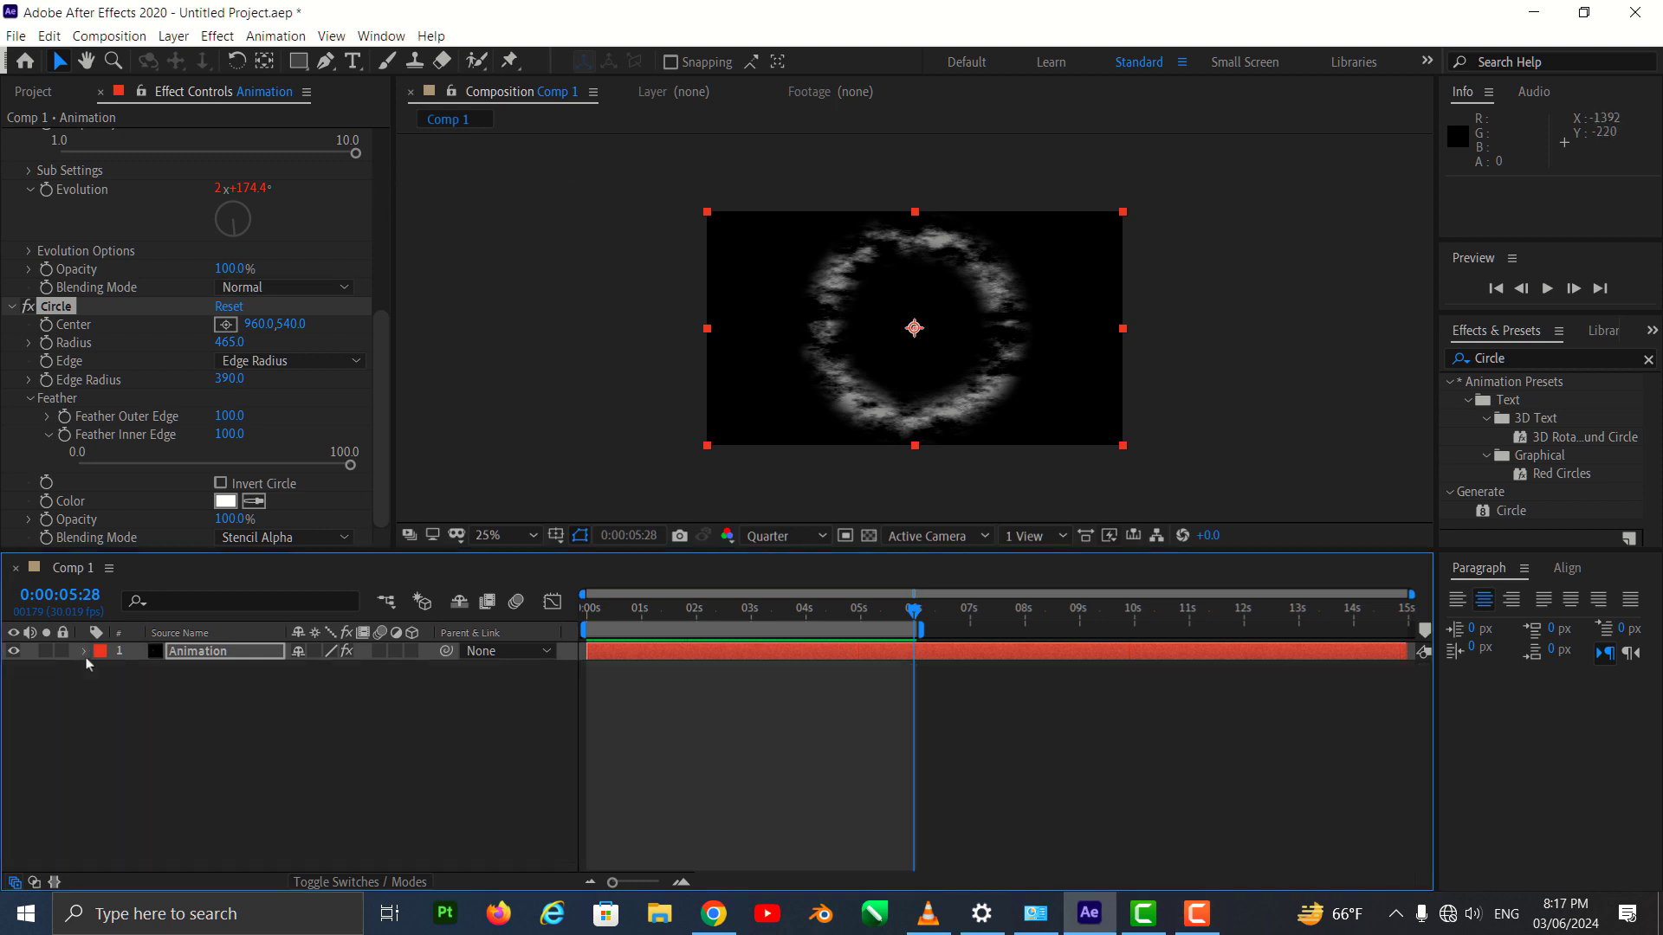
right_click(119, 707)
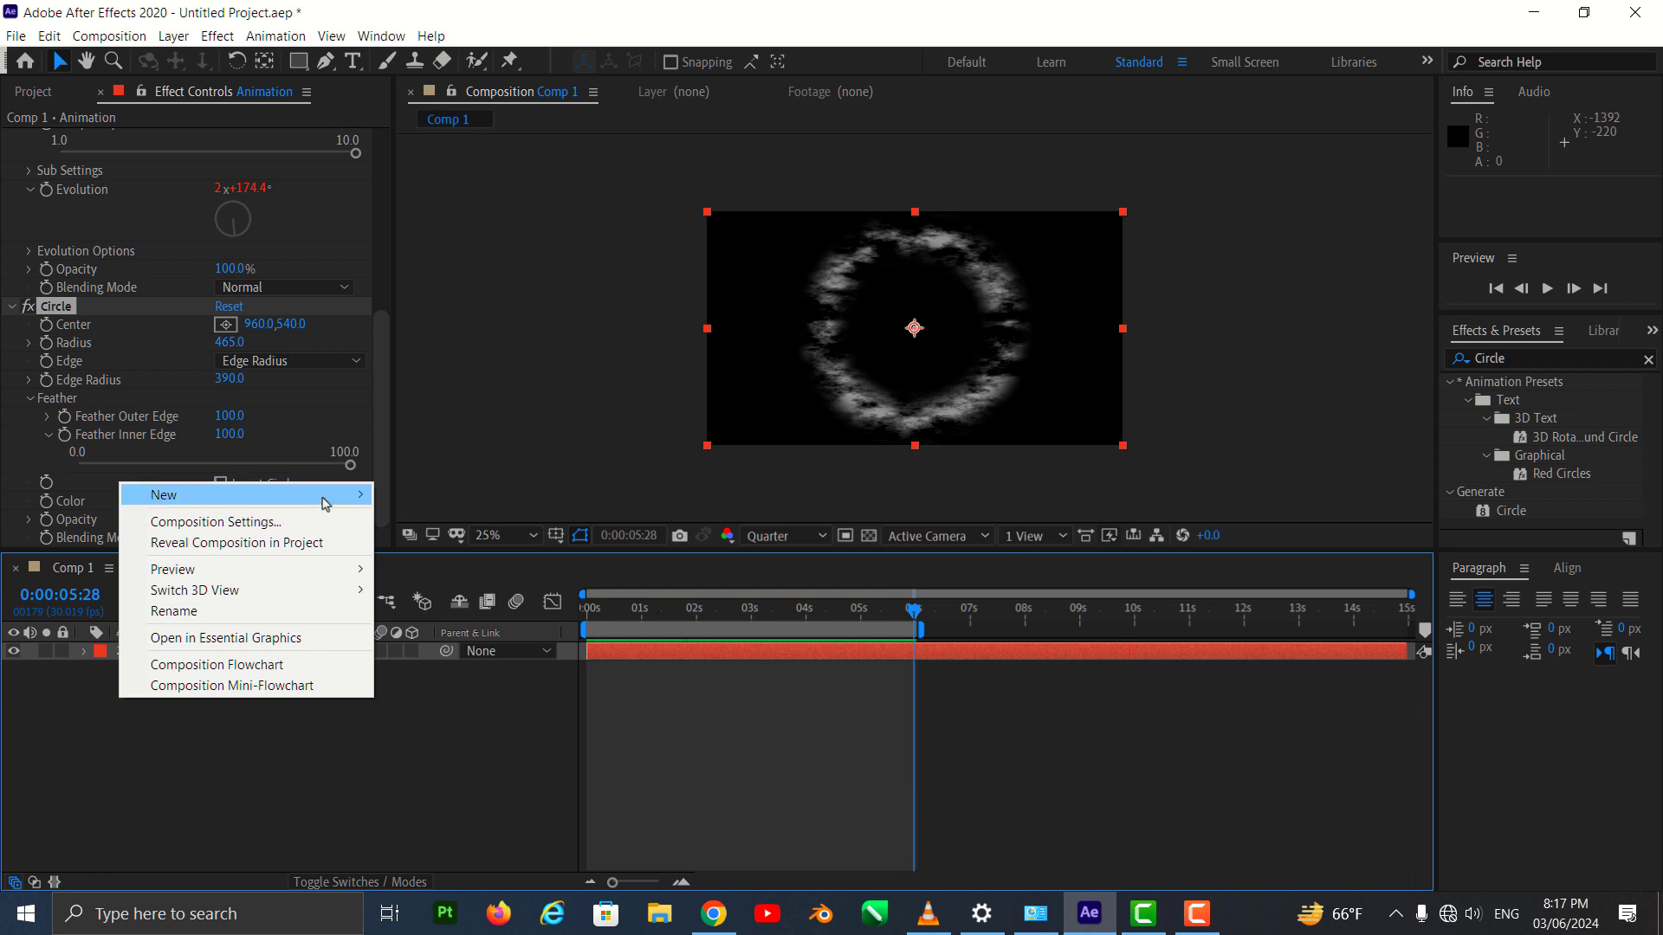
mouse_move(326, 495)
click(483, 647)
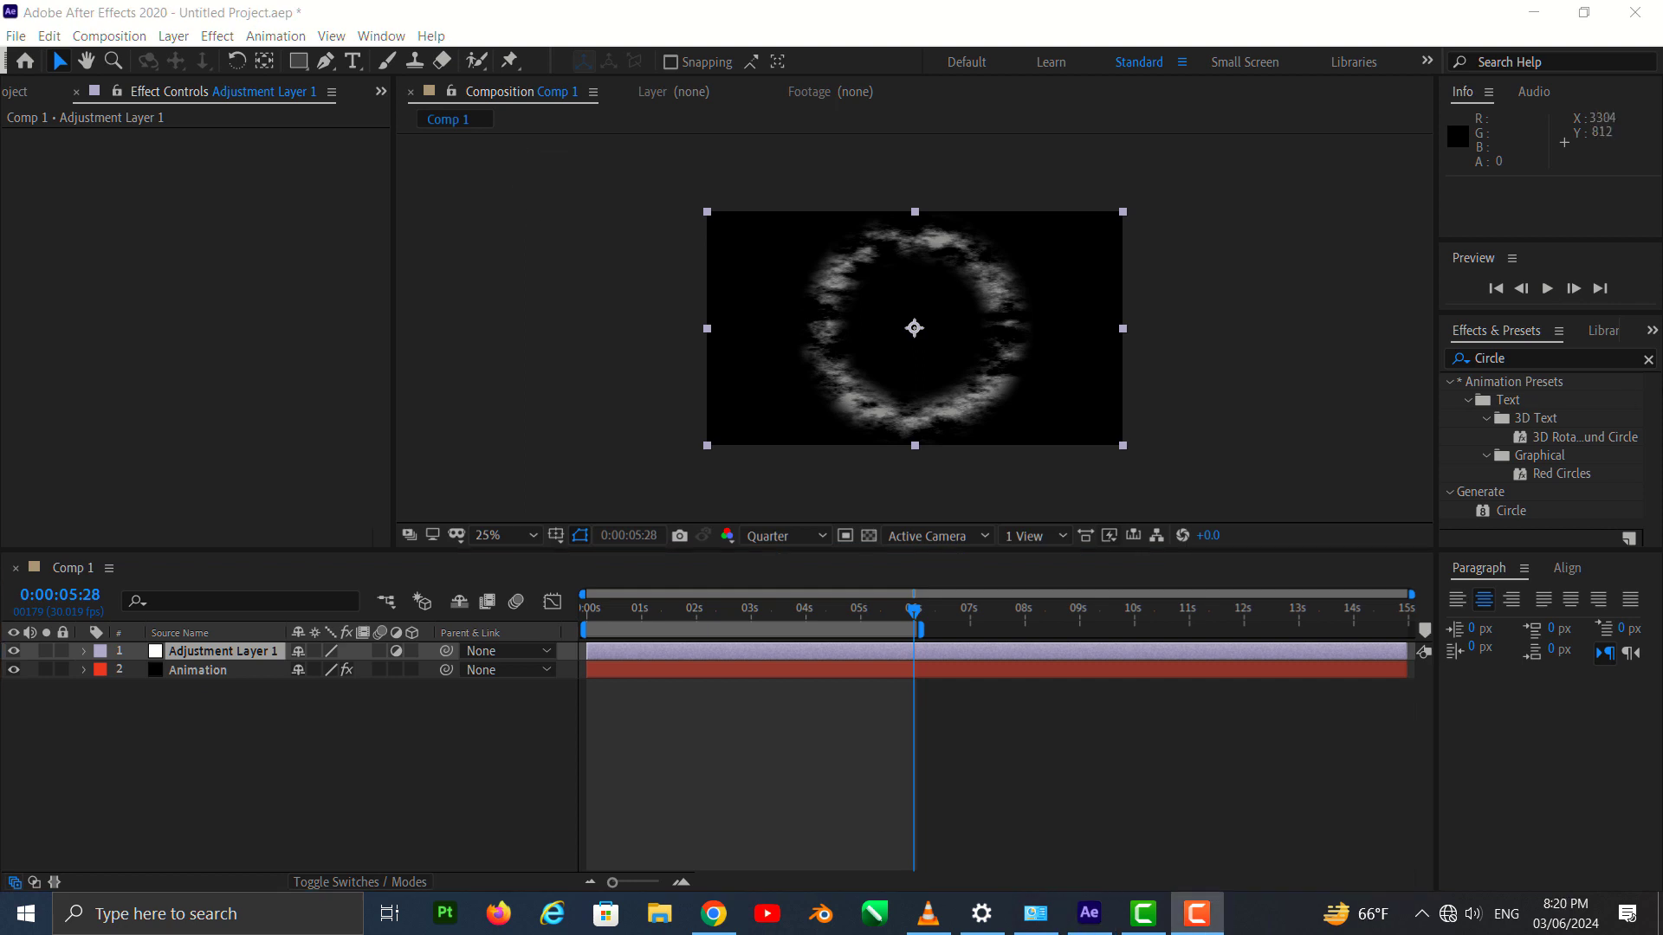
Search Effects & Presets for 'twirl' and apply Distort > Twirl to Adjustment Layer 1.
click(1608, 359)
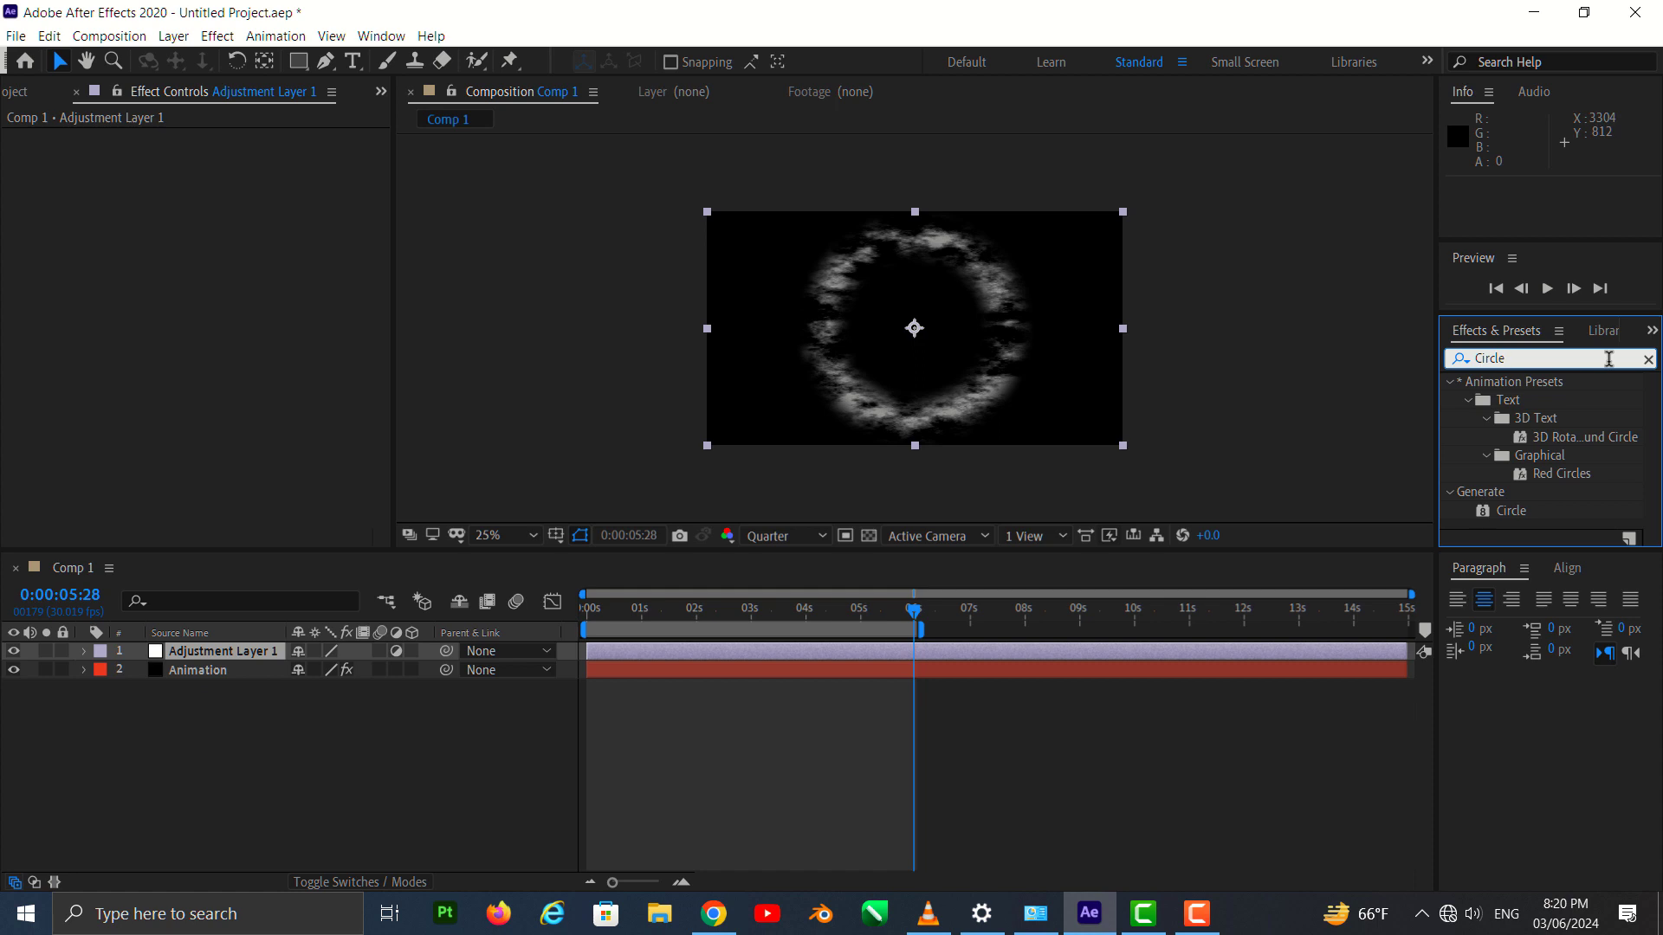
key(BackSpace)
key(BackSpace)
key(BackSpace)
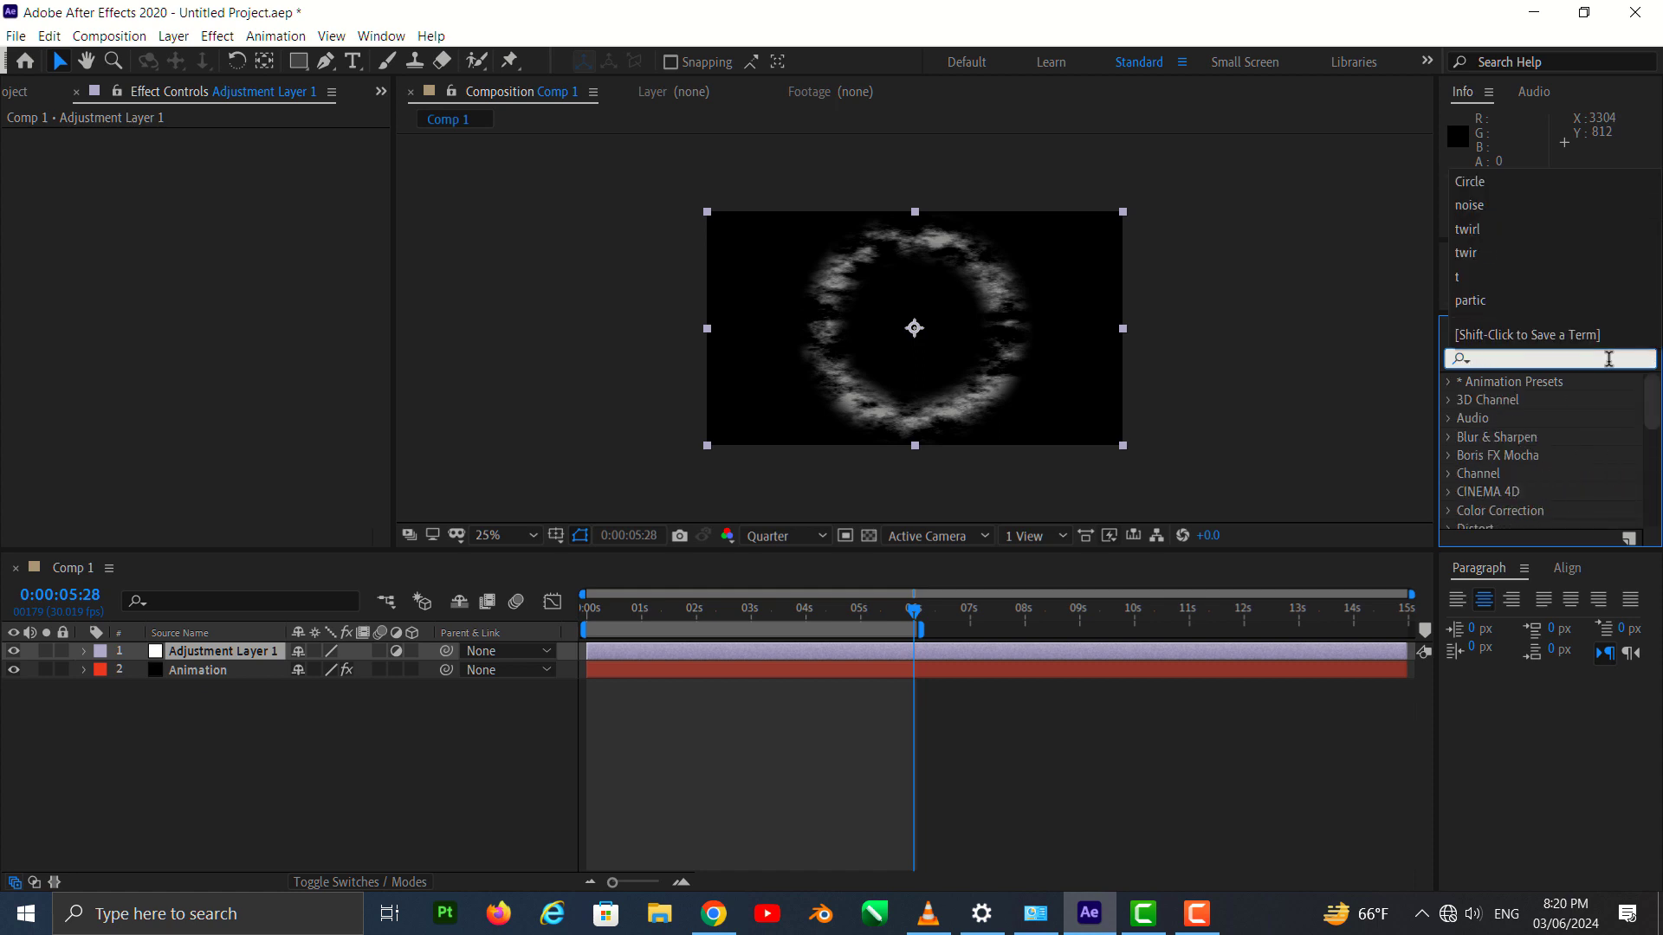
text(t)
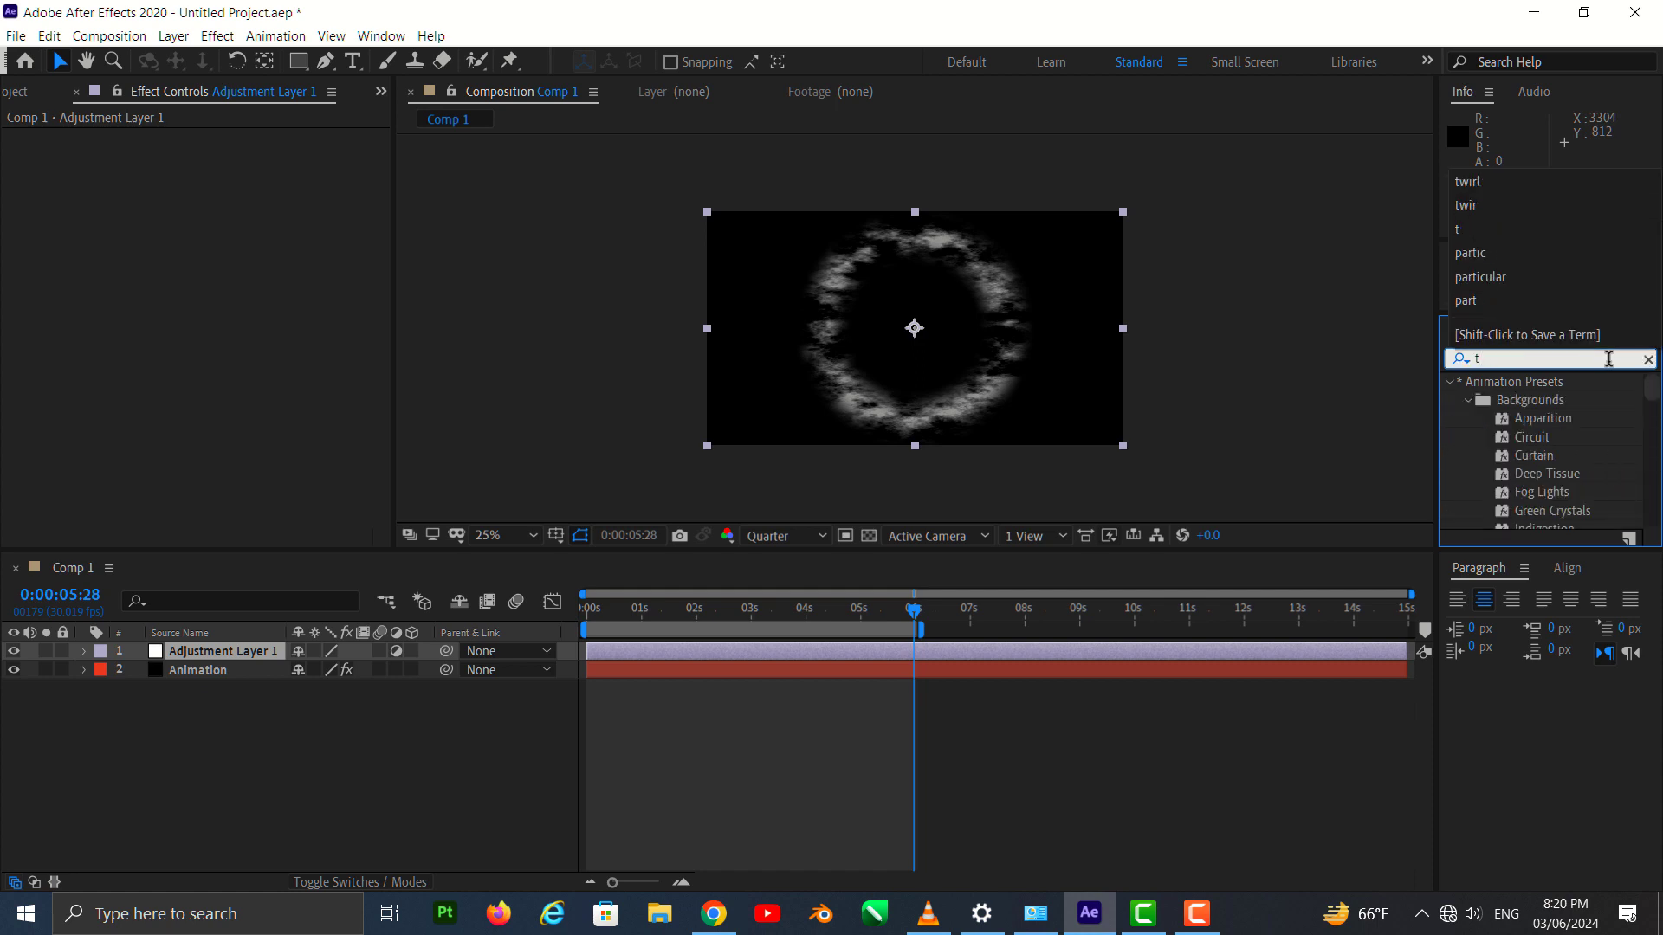
text(eirl)
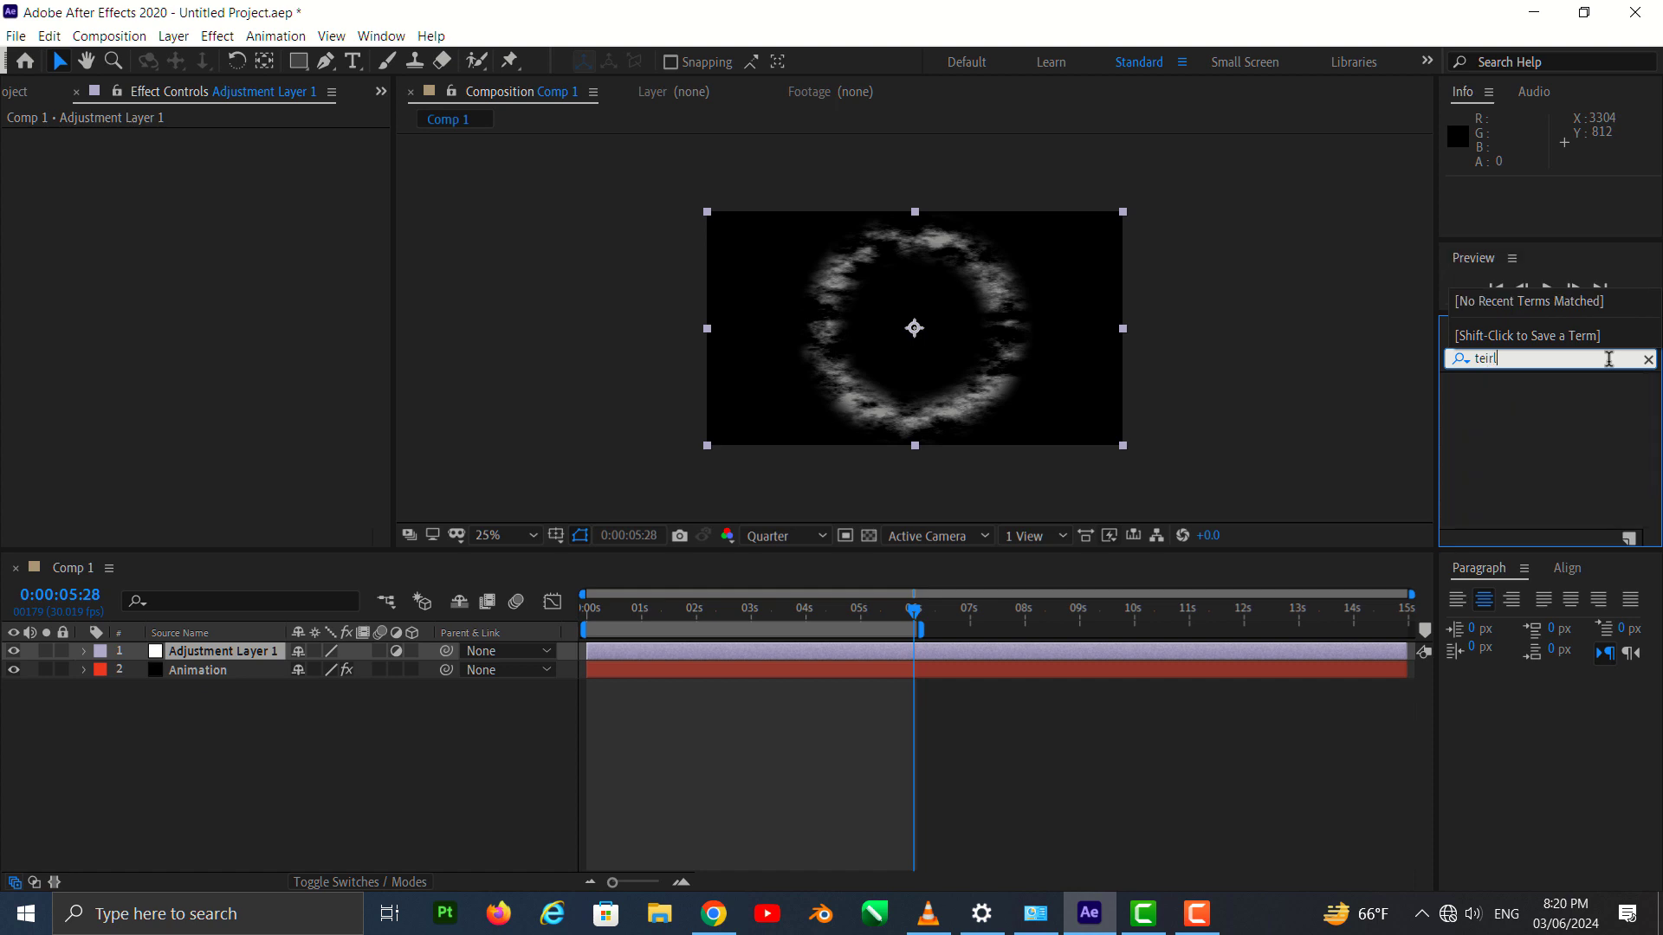
key(BackSpace)
key(BackSpace)
key(BackSpace)
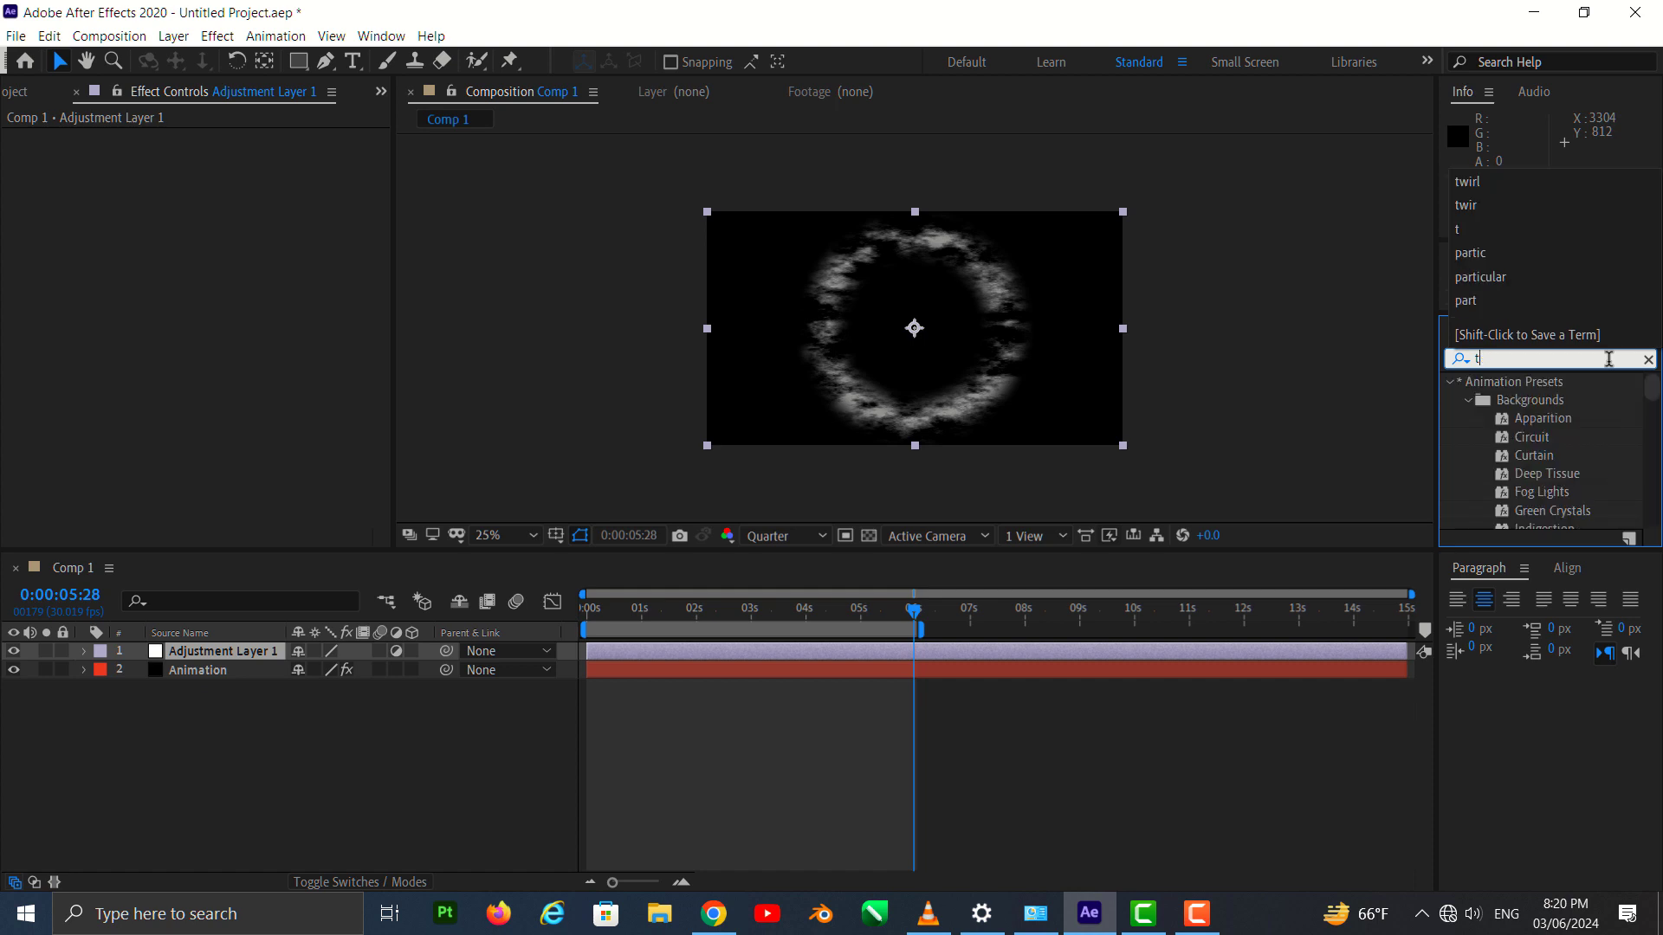
text(eir)
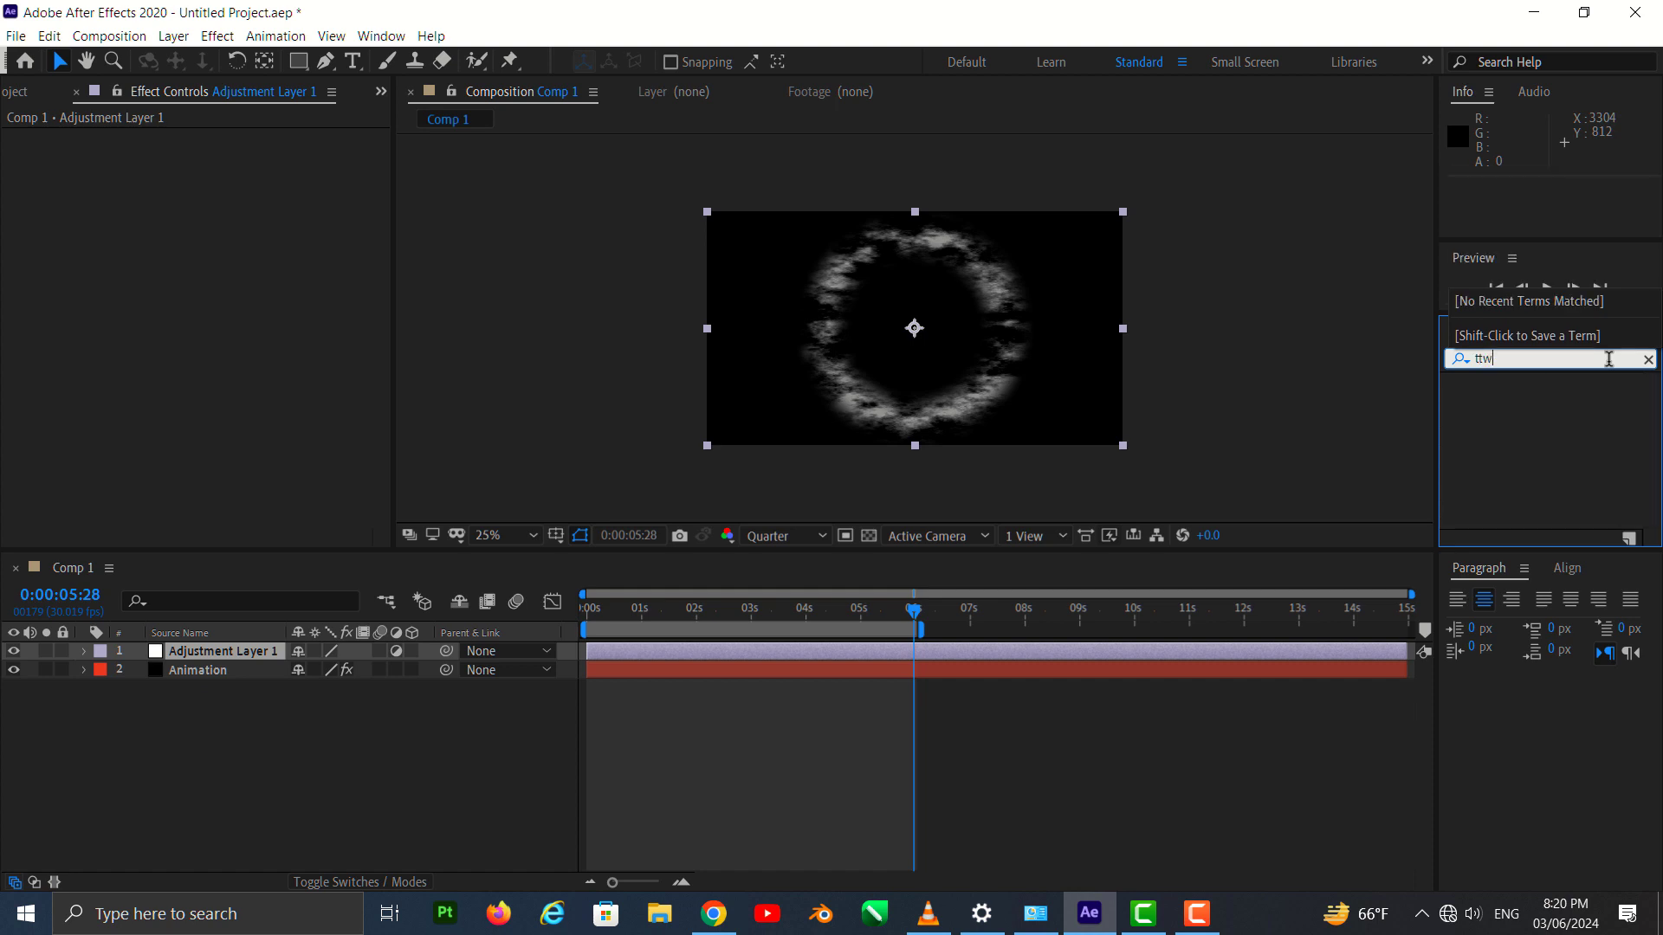
key(BackSpace)
key(BackSpace)
key(BackSpace)
text(wi)
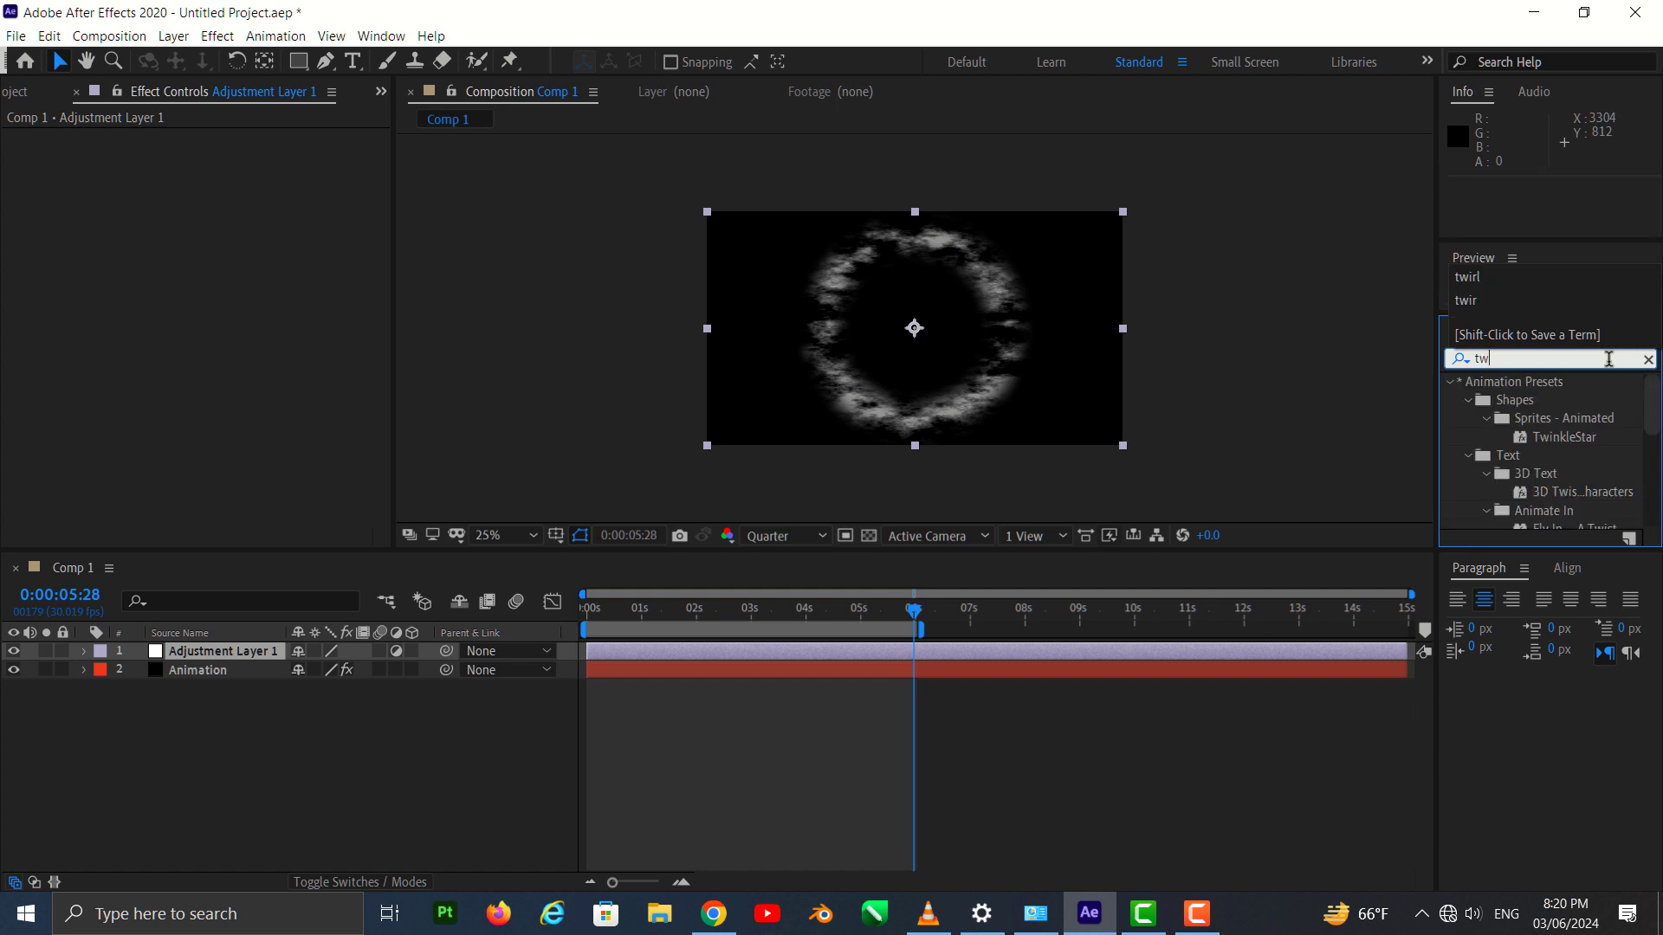
text(rl)
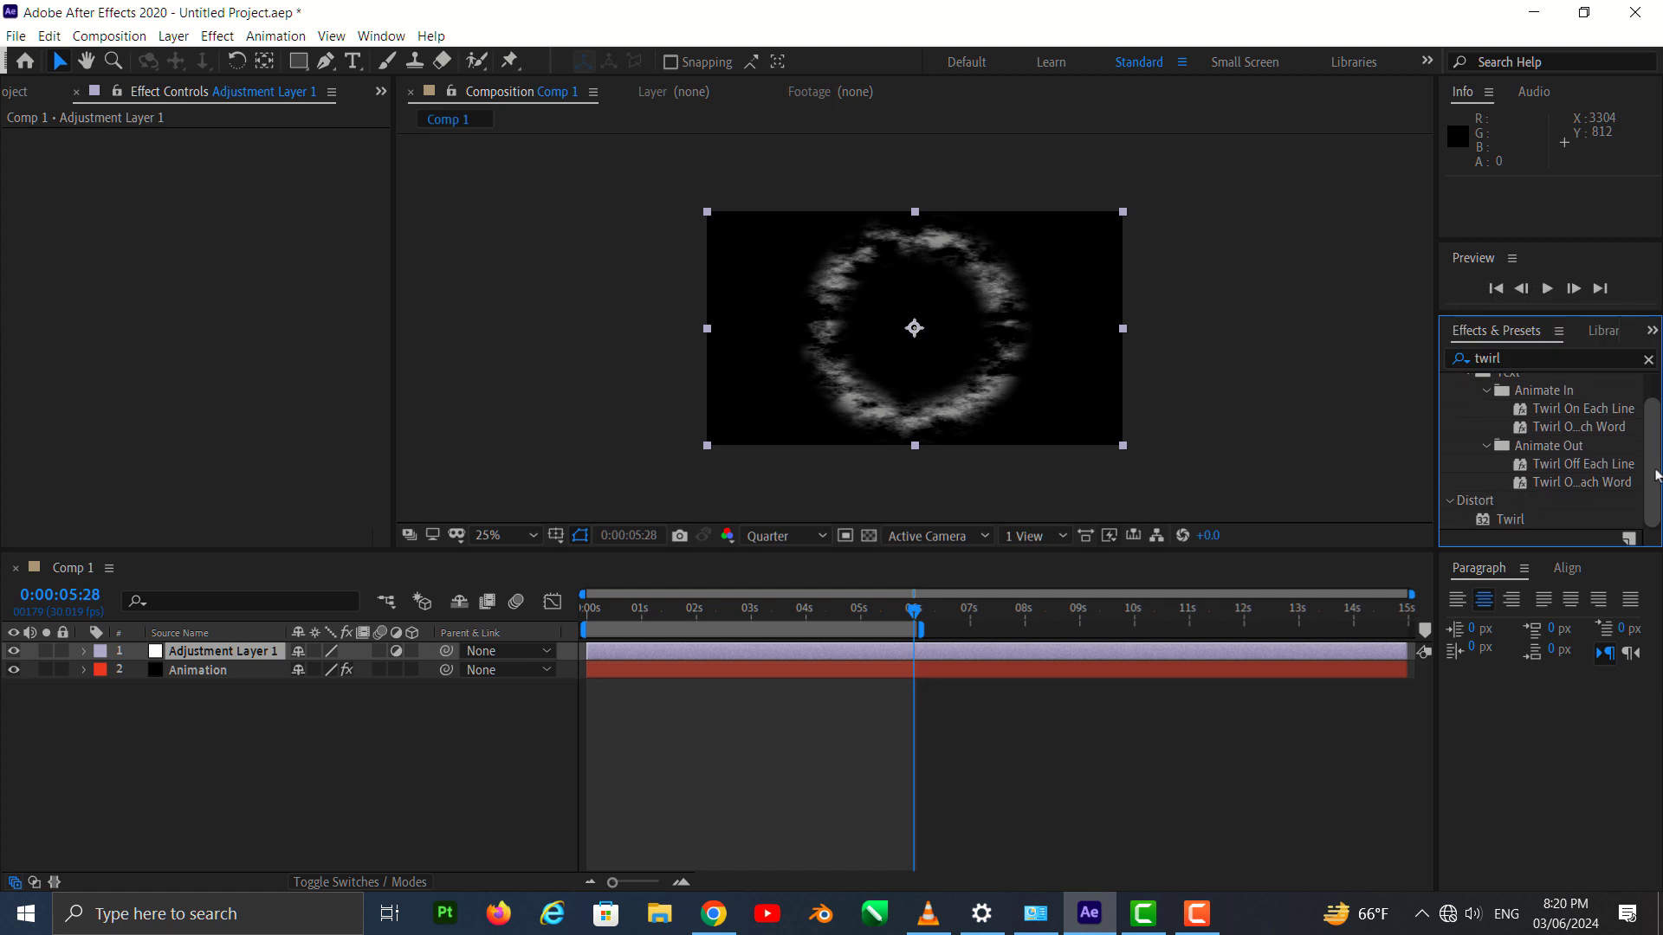
scroll(1575, 485, down, 1)
drag(1526, 521, 506, 437)
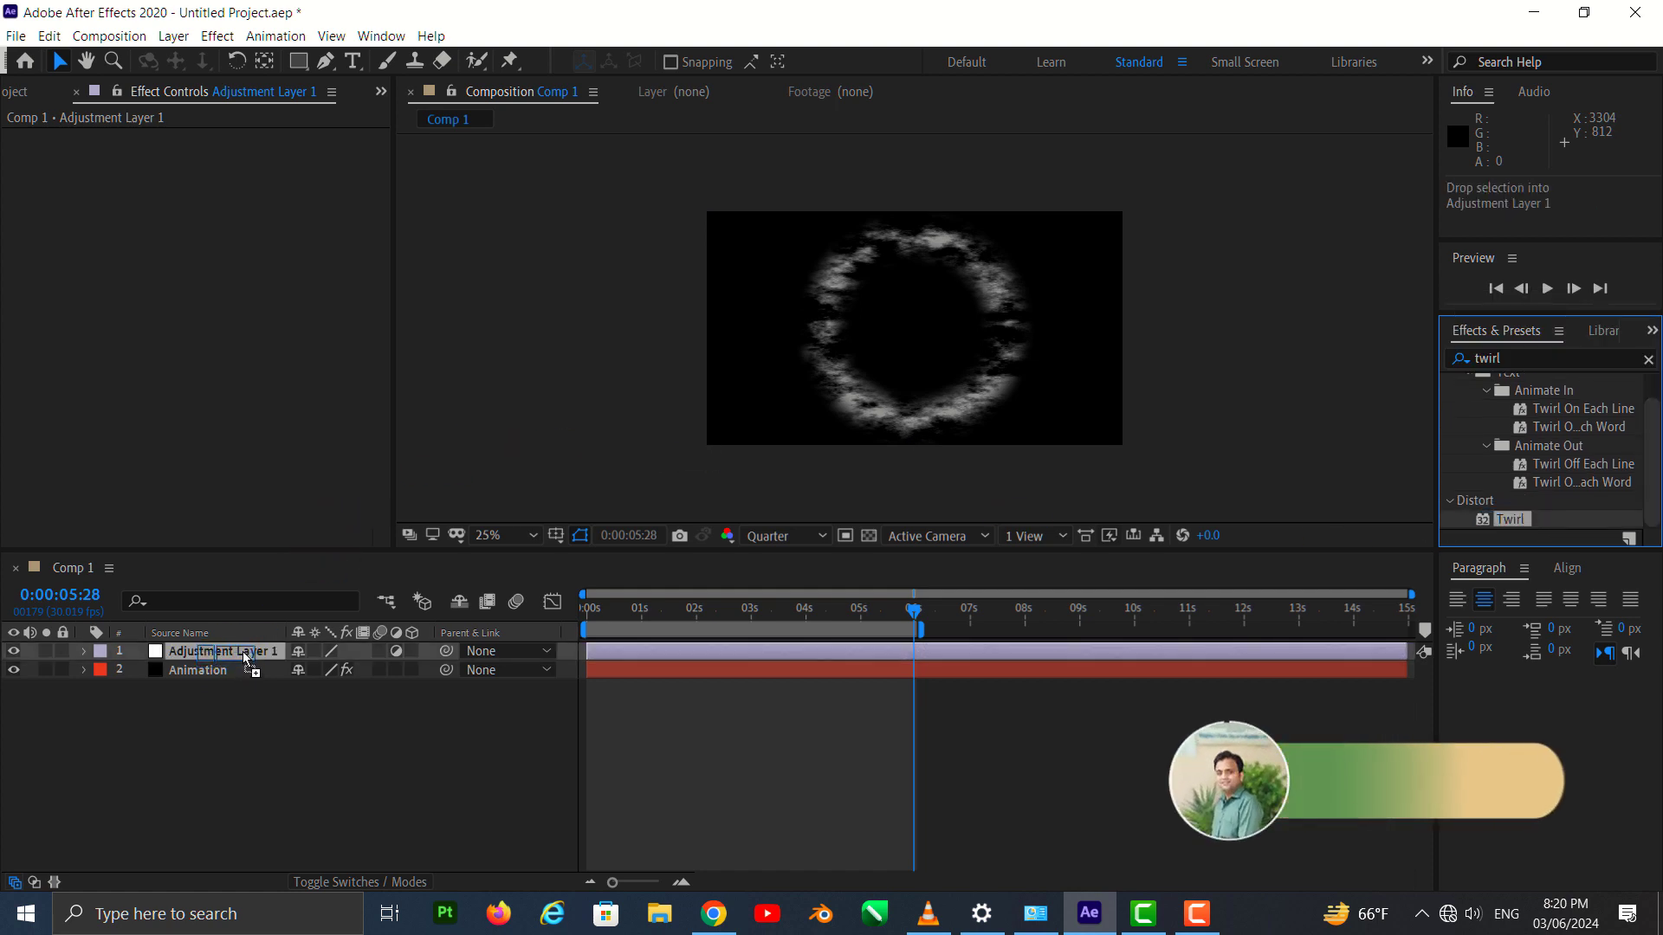
drag(506, 438, 195, 648)
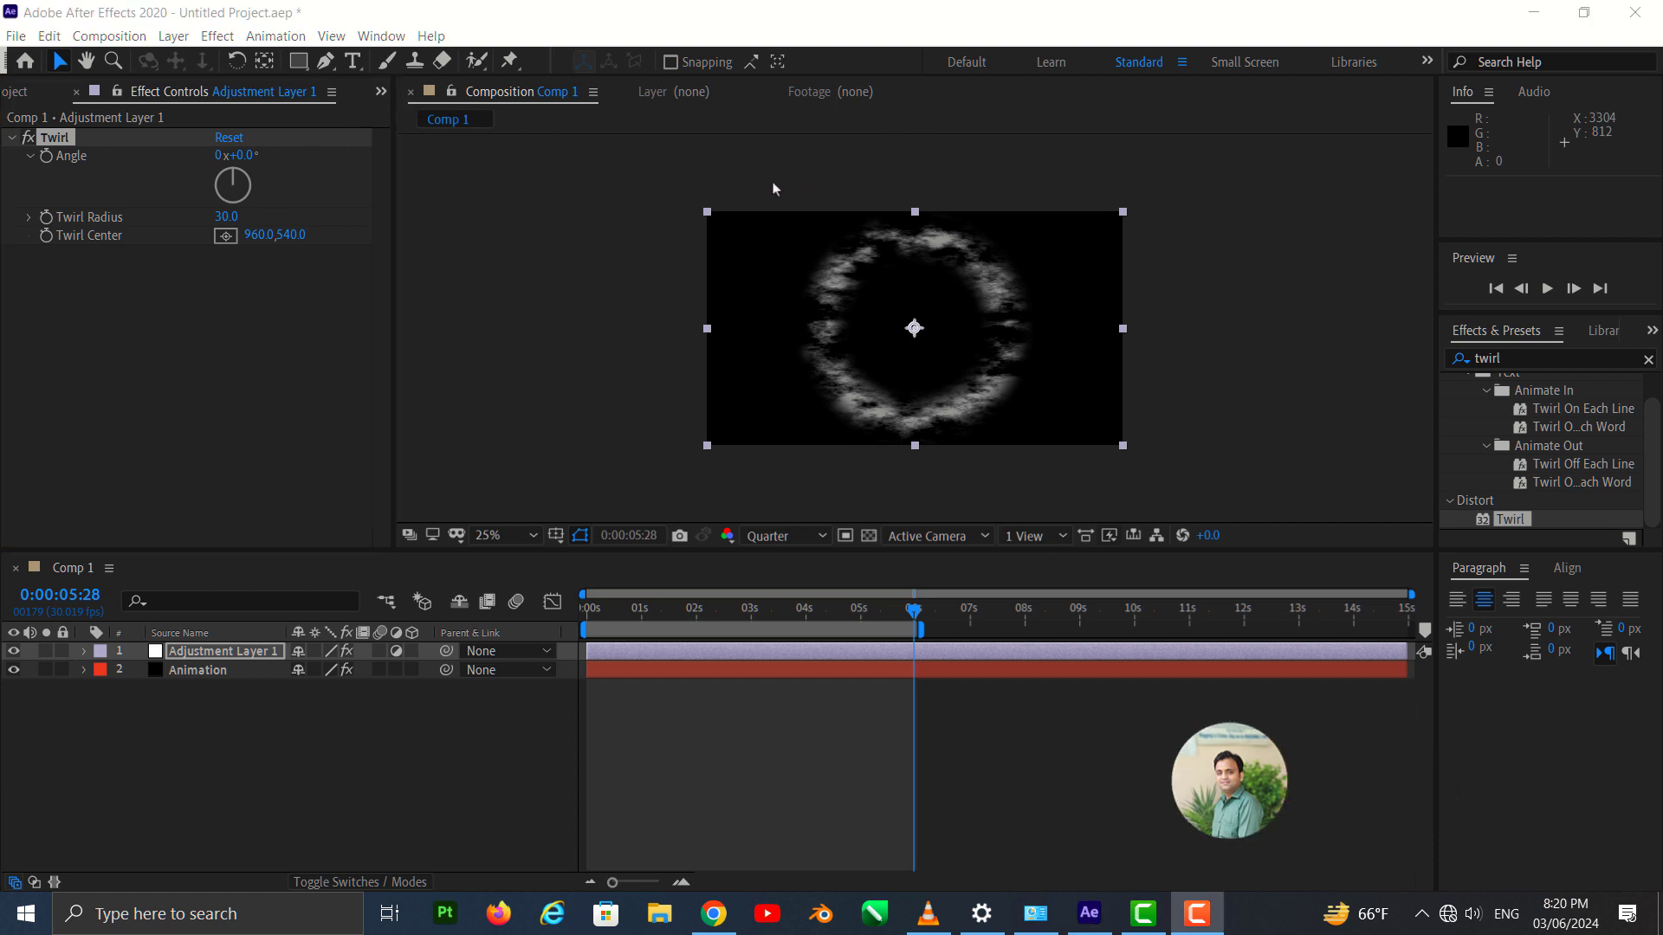
Set the Twirl angle to 1x+80° and scrub the Twirl Radius to 40.0.
click(218, 156)
text(1)
key(Return)
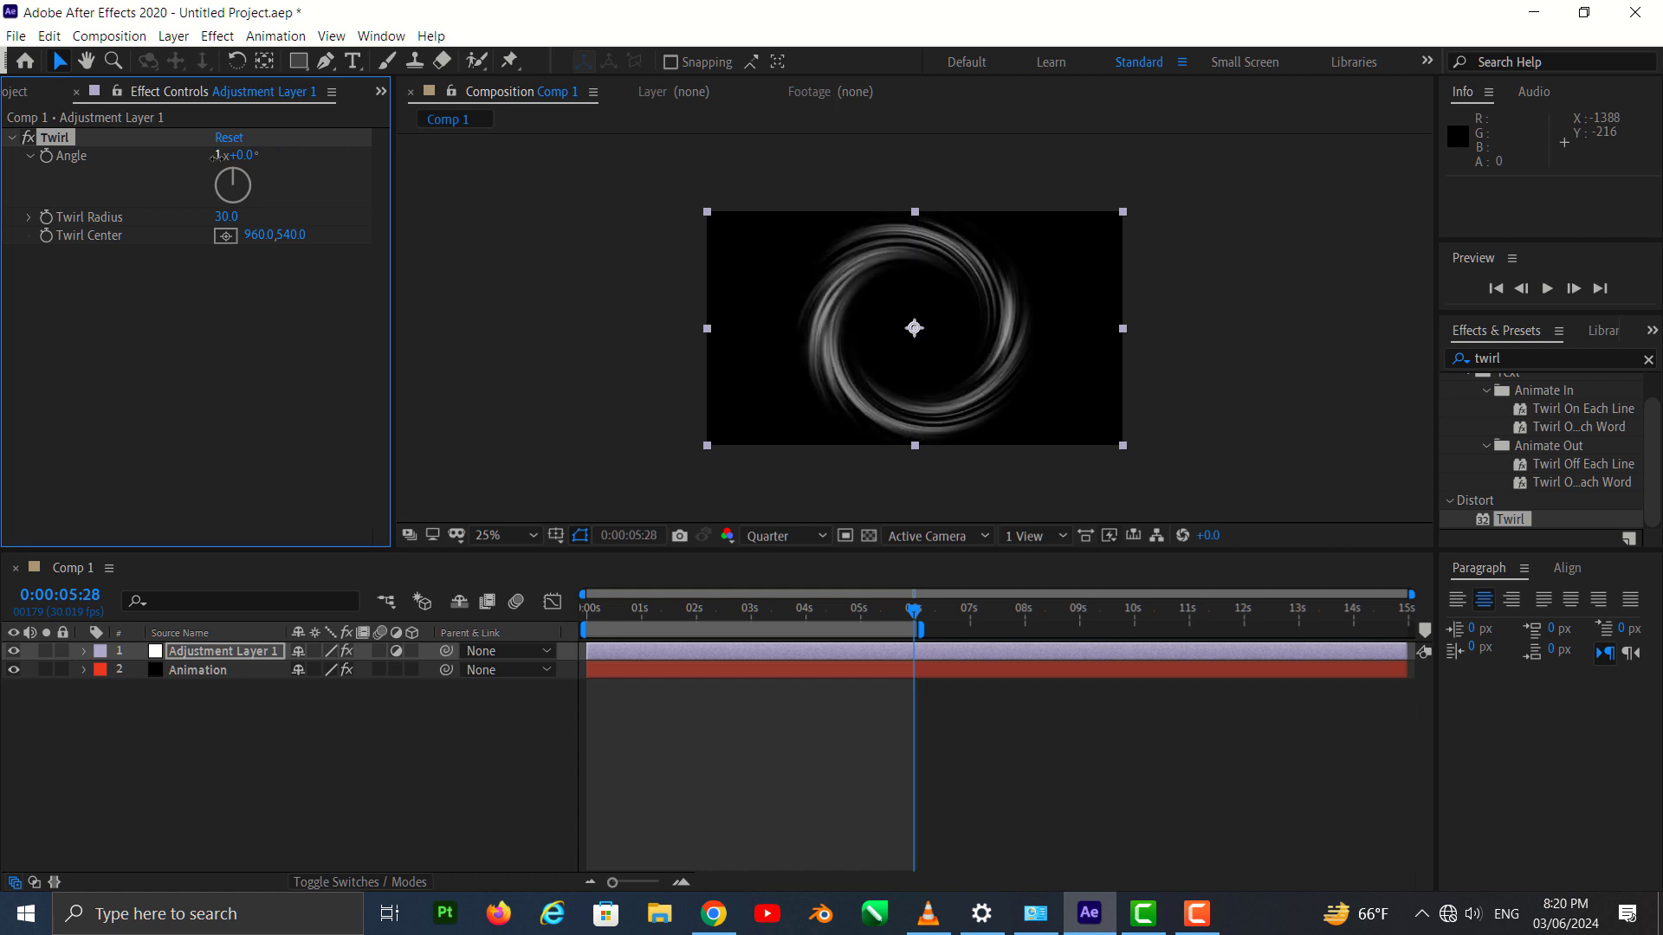
click(240, 156)
text(0)
key(Return)
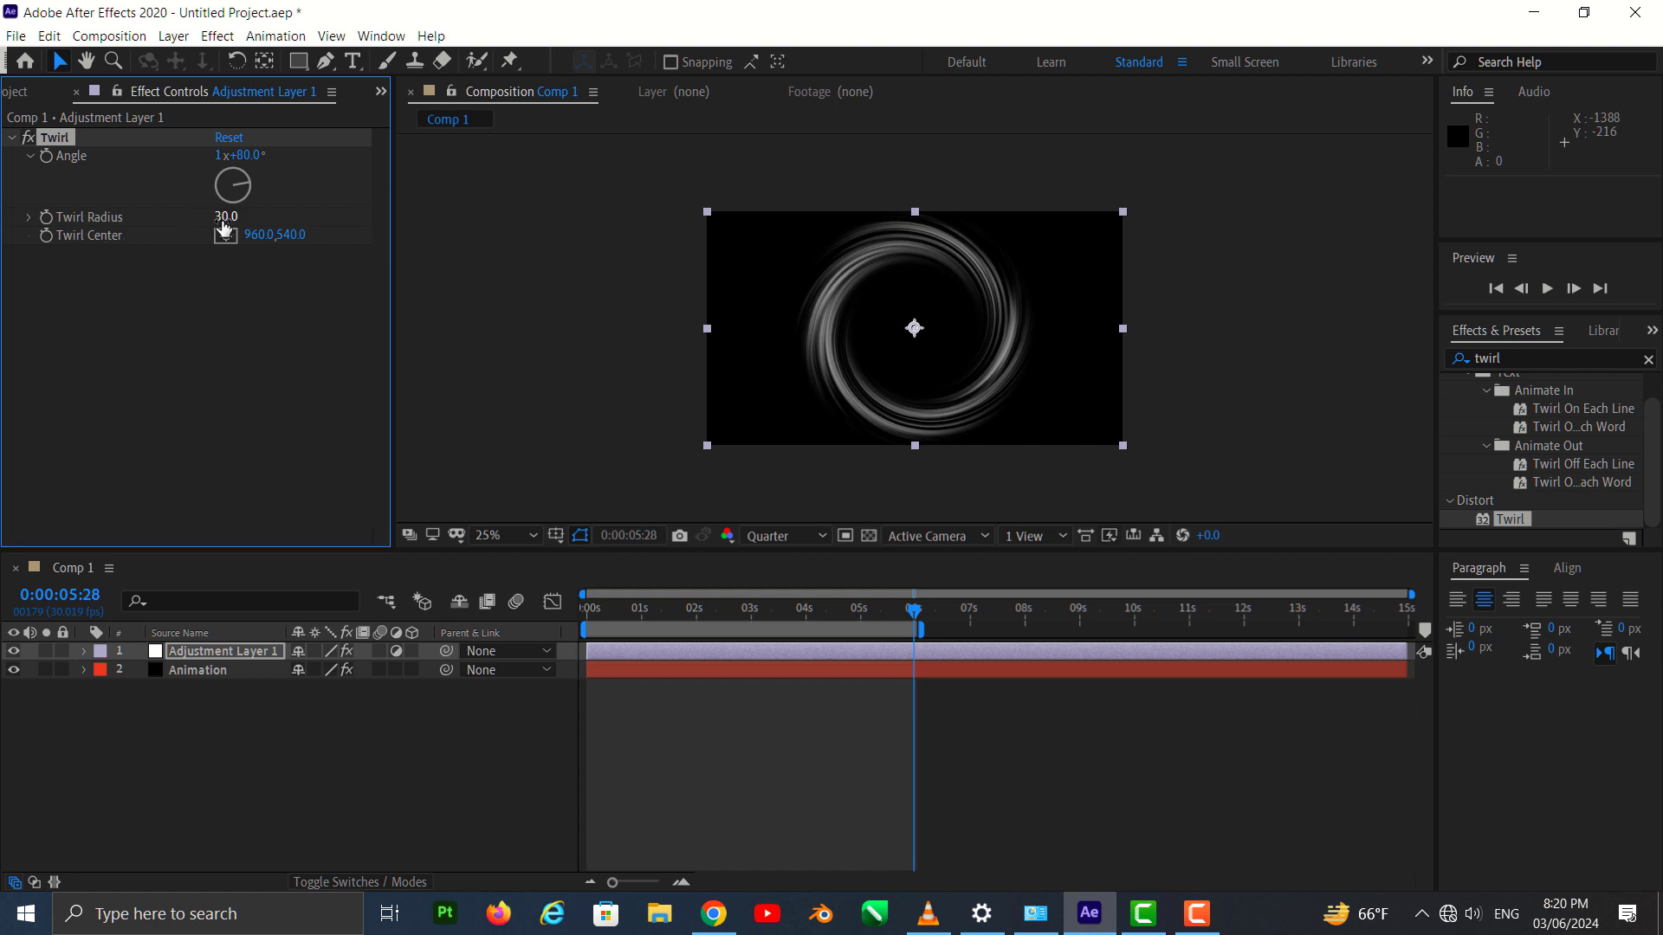
drag(224, 227, 250, 230)
mouse_move(250, 232)
mouse_down()
mouse_move(217, 220)
mouse_move(247, 234)
mouse_up()
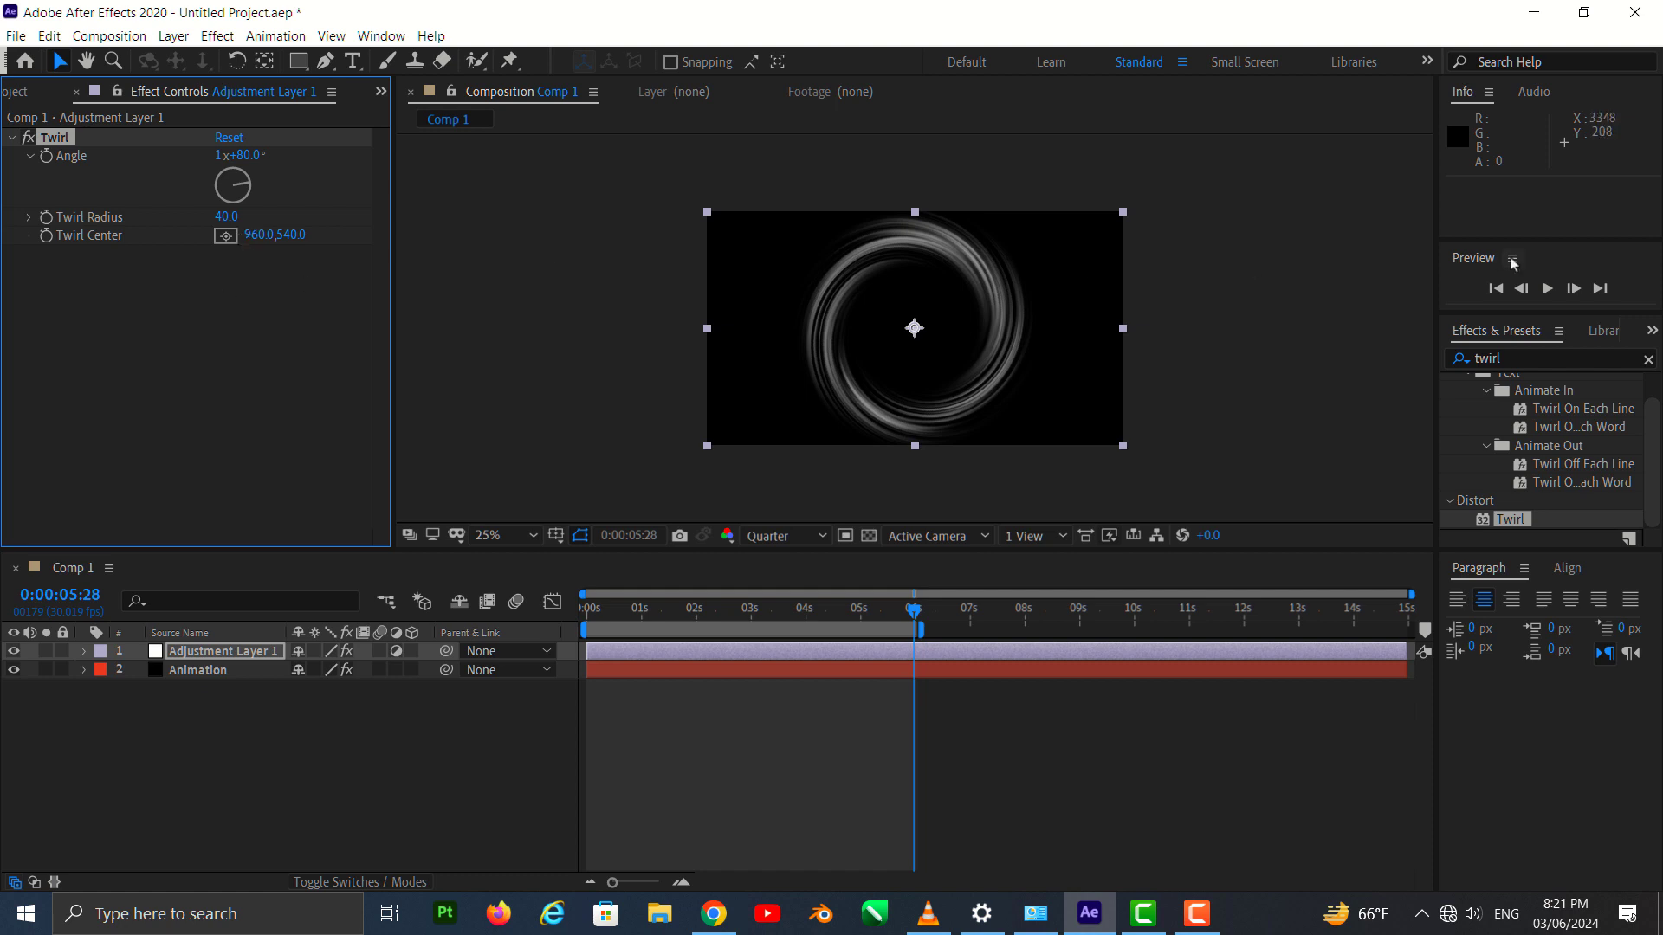
Search for '4-' and apply the 4-Color Gradient effect to Adjustment Layer 1.
click(1648, 359)
click(1570, 355)
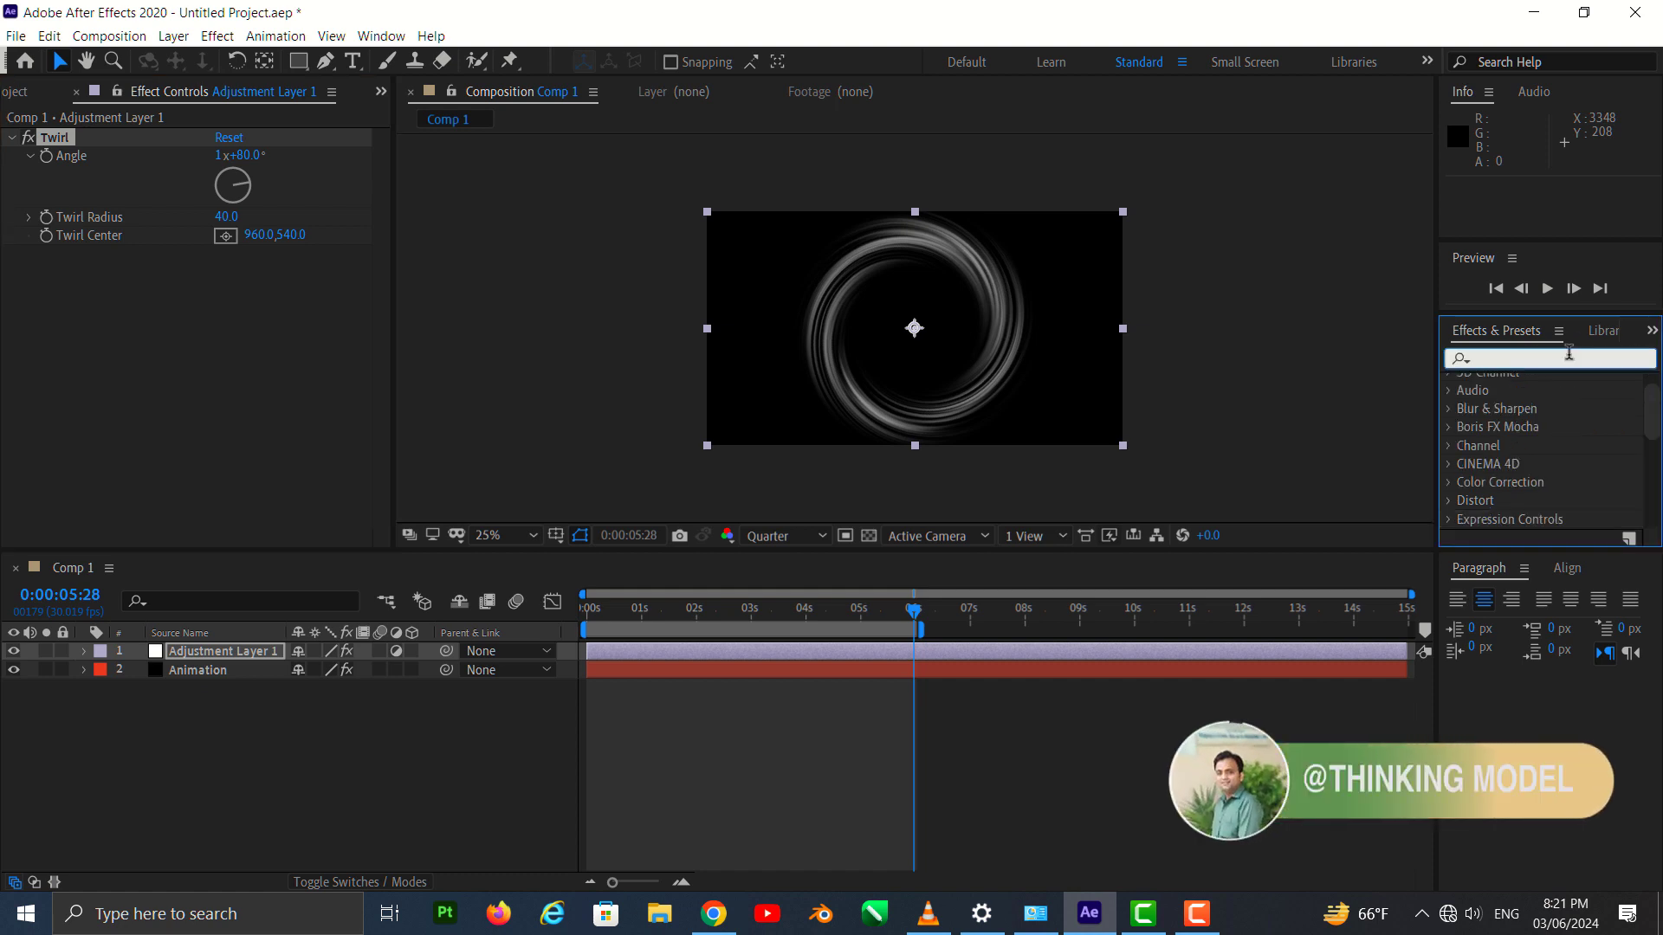
text(4)
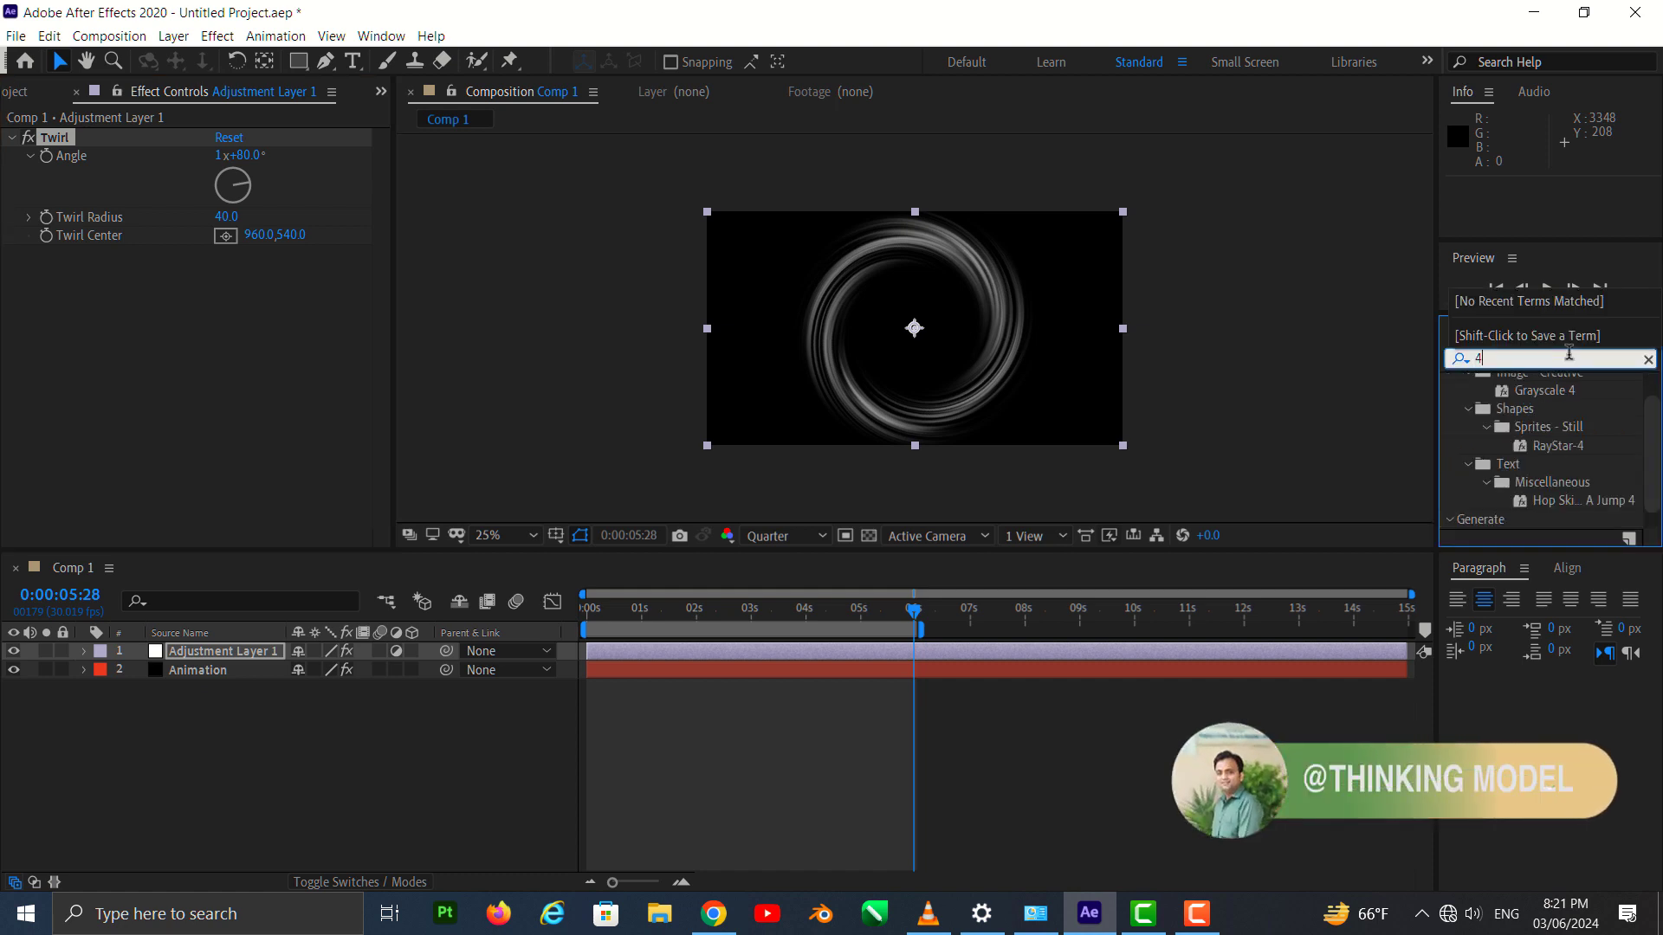
text(-)
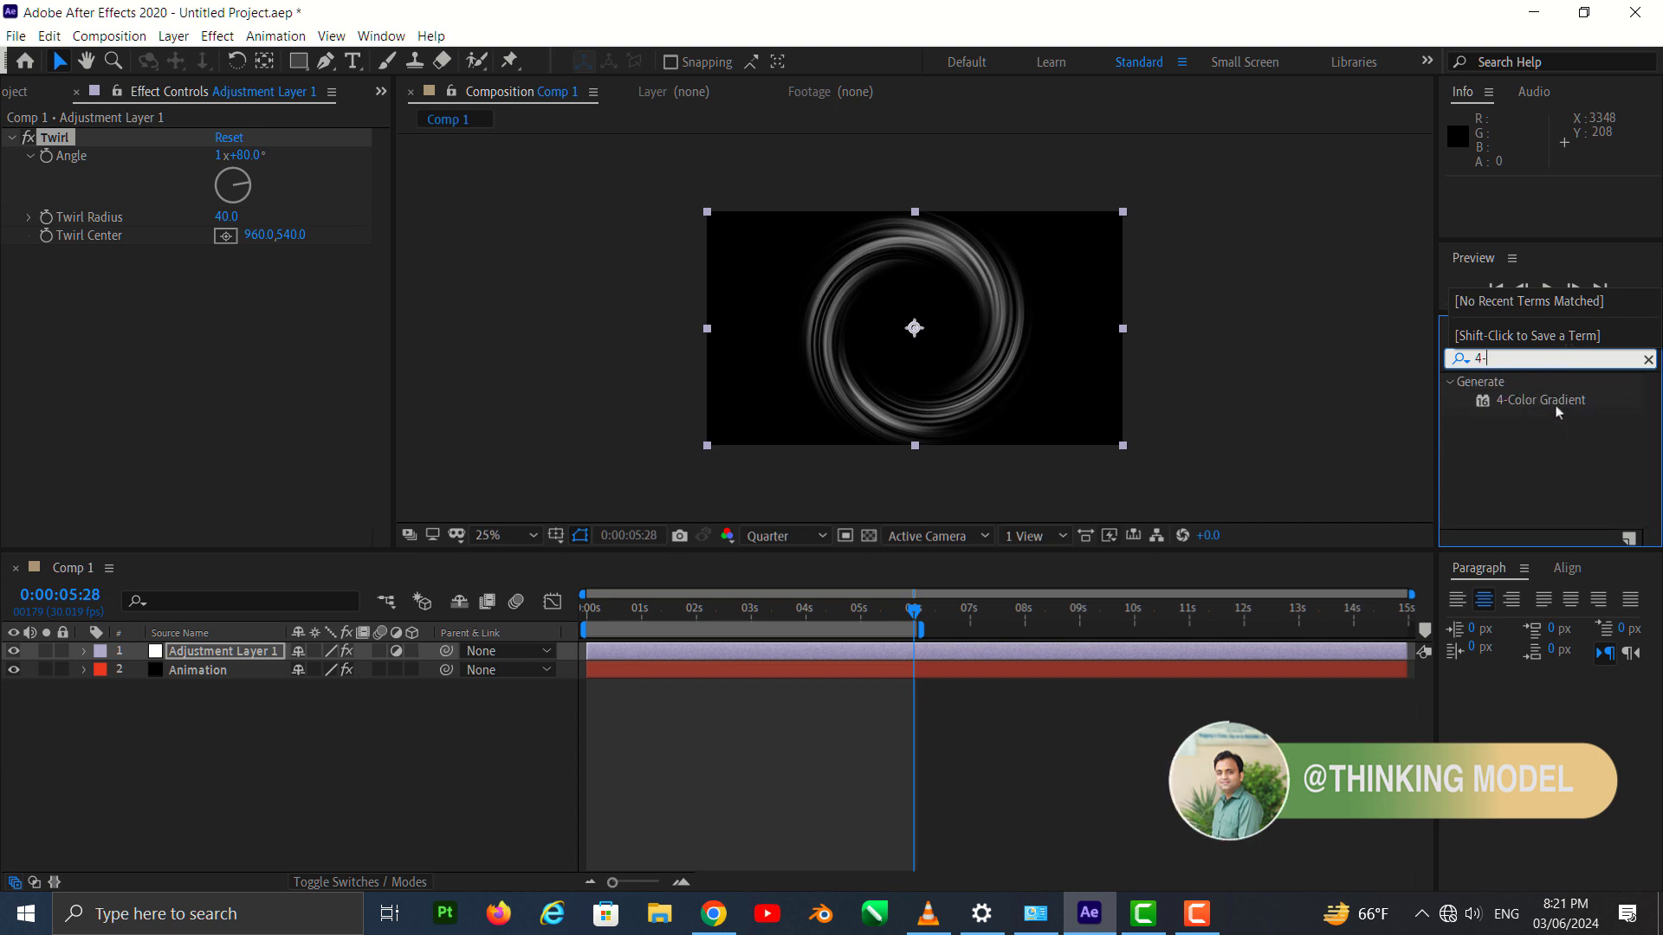
drag(1551, 400, 275, 515)
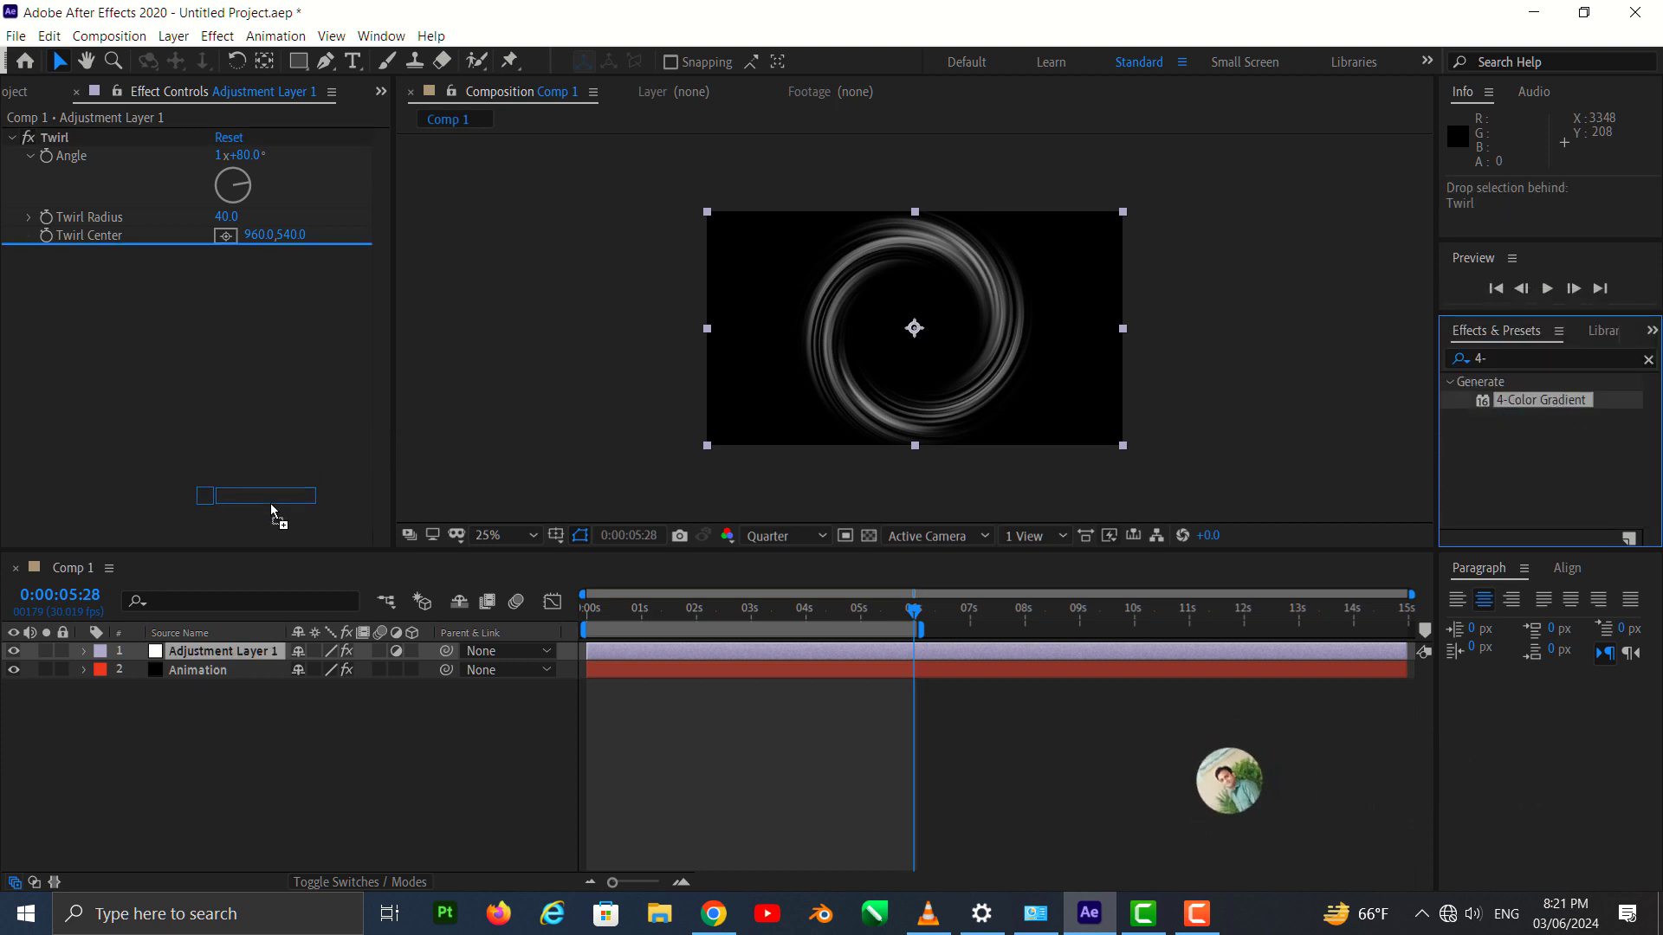
drag(275, 515, 252, 652)
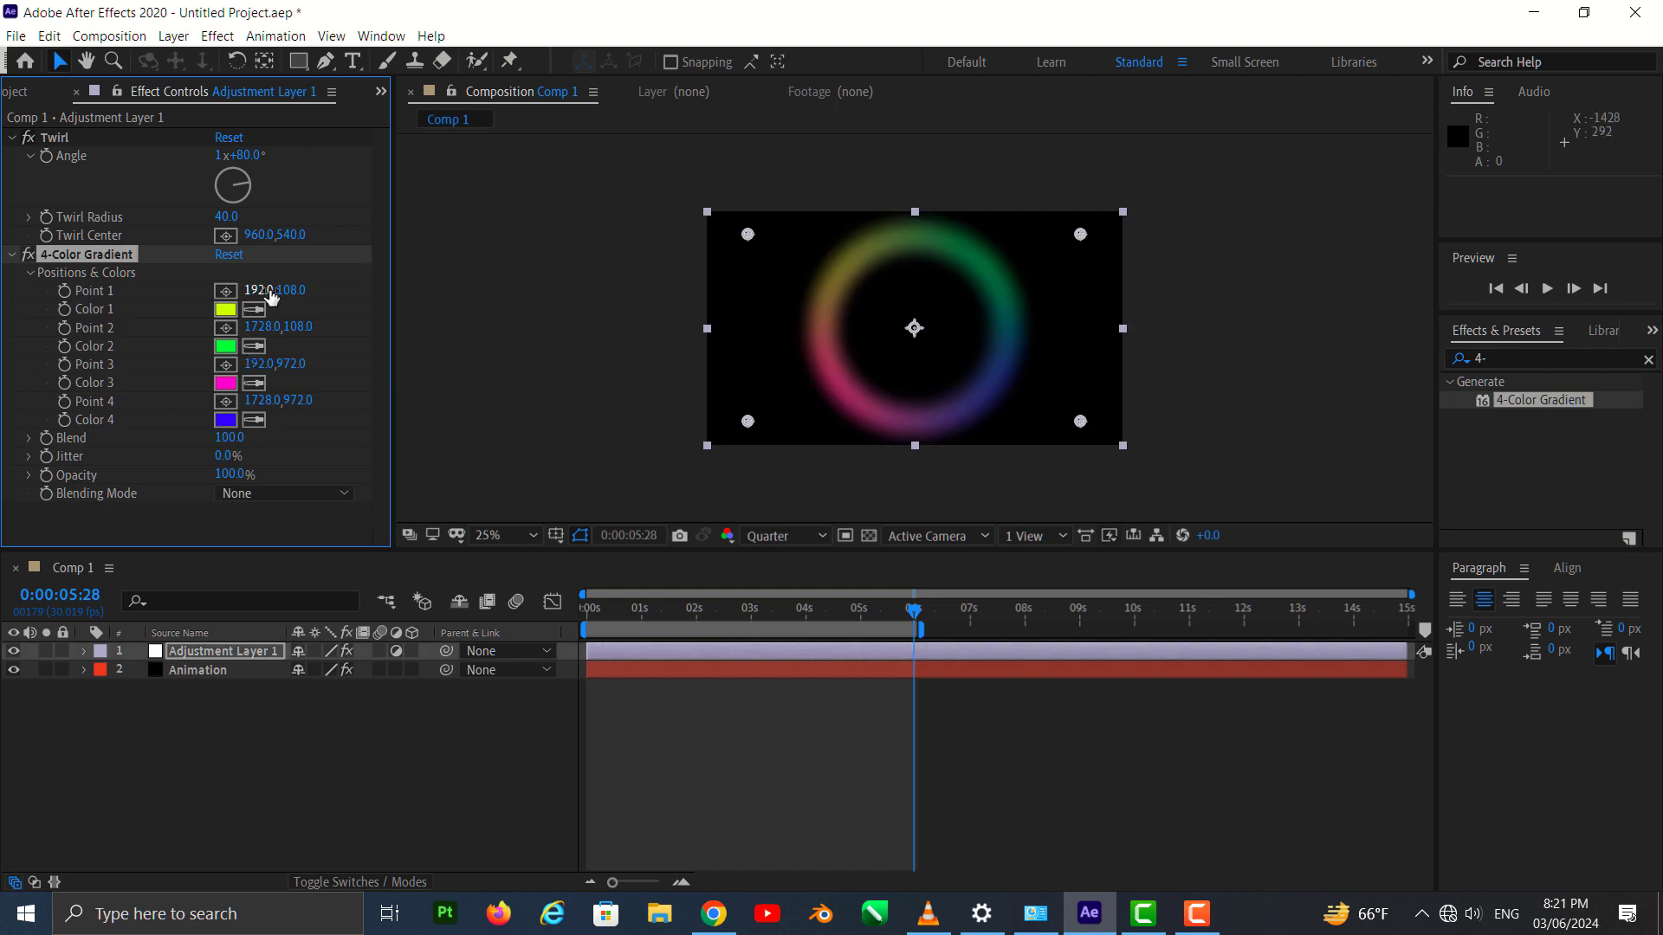
Move the gradient's four colour points onto the ring's upper and lower left and right.
click(1083, 244)
drag(1084, 241, 1013, 279)
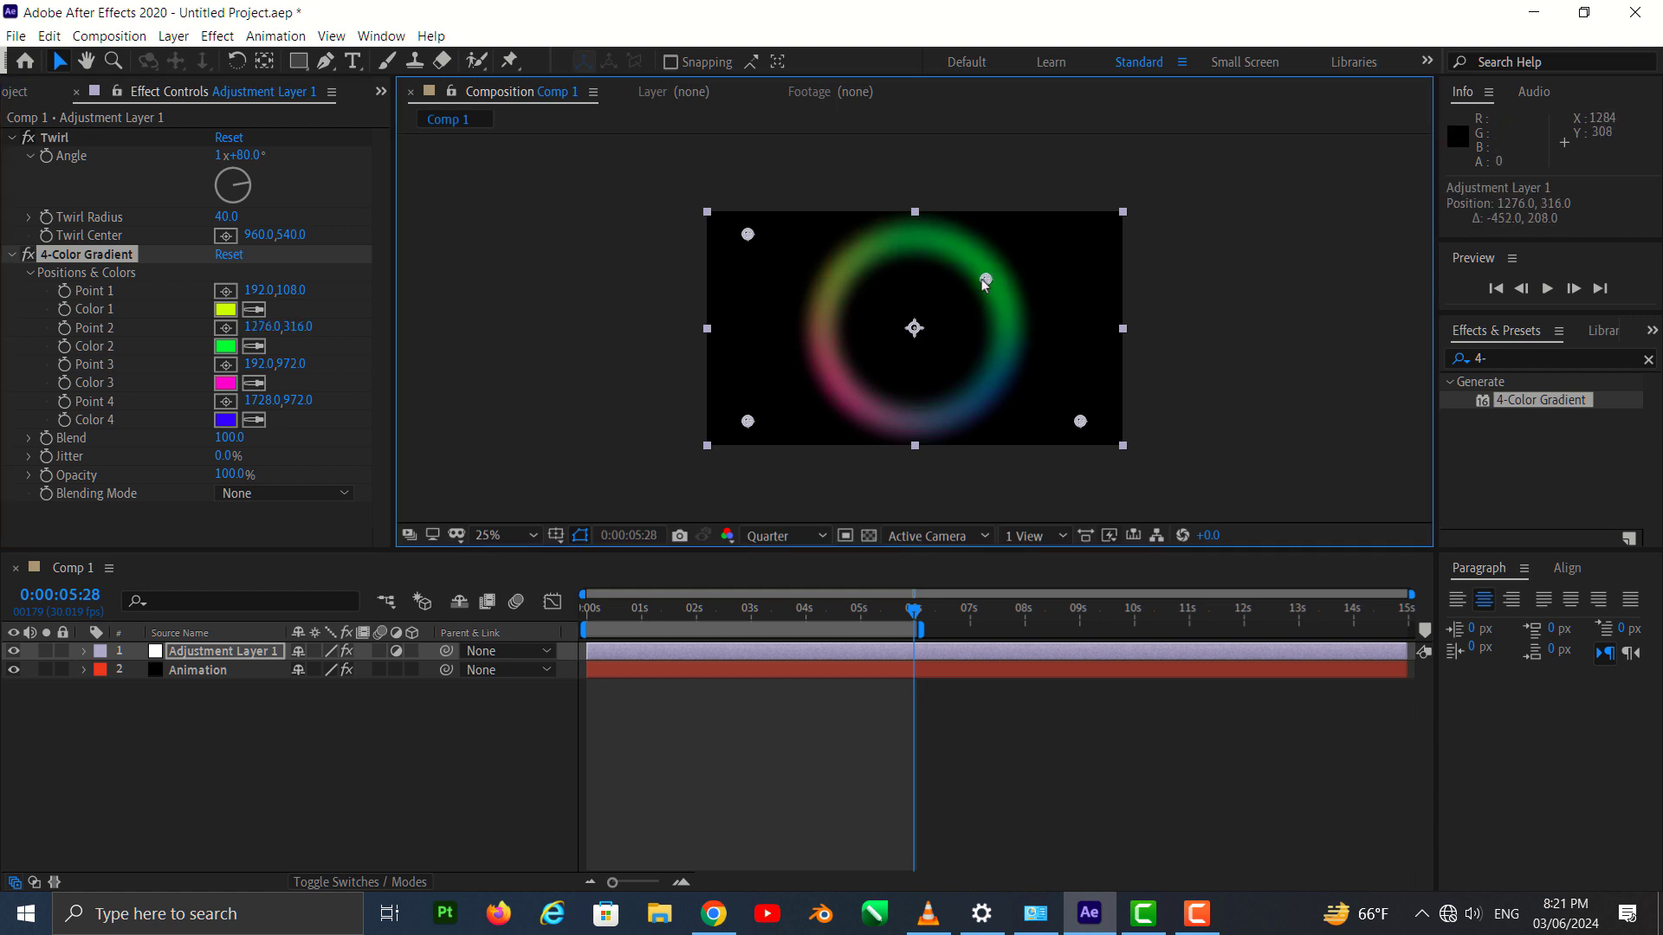
drag(1080, 422, 973, 384)
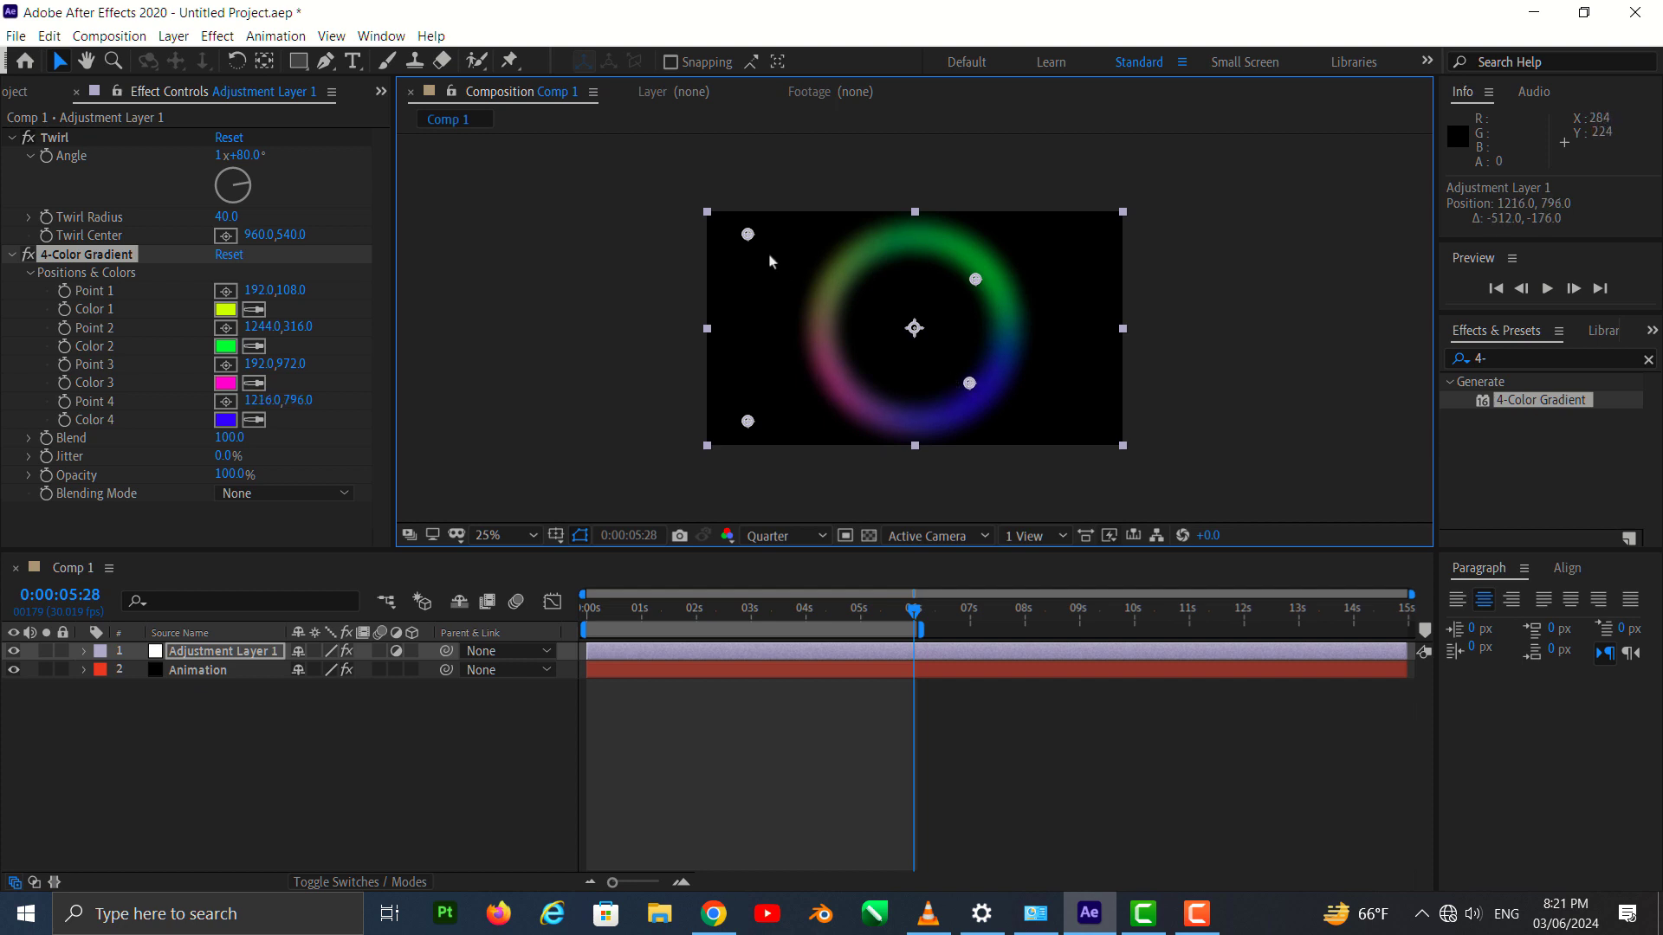
drag(747, 234, 848, 281)
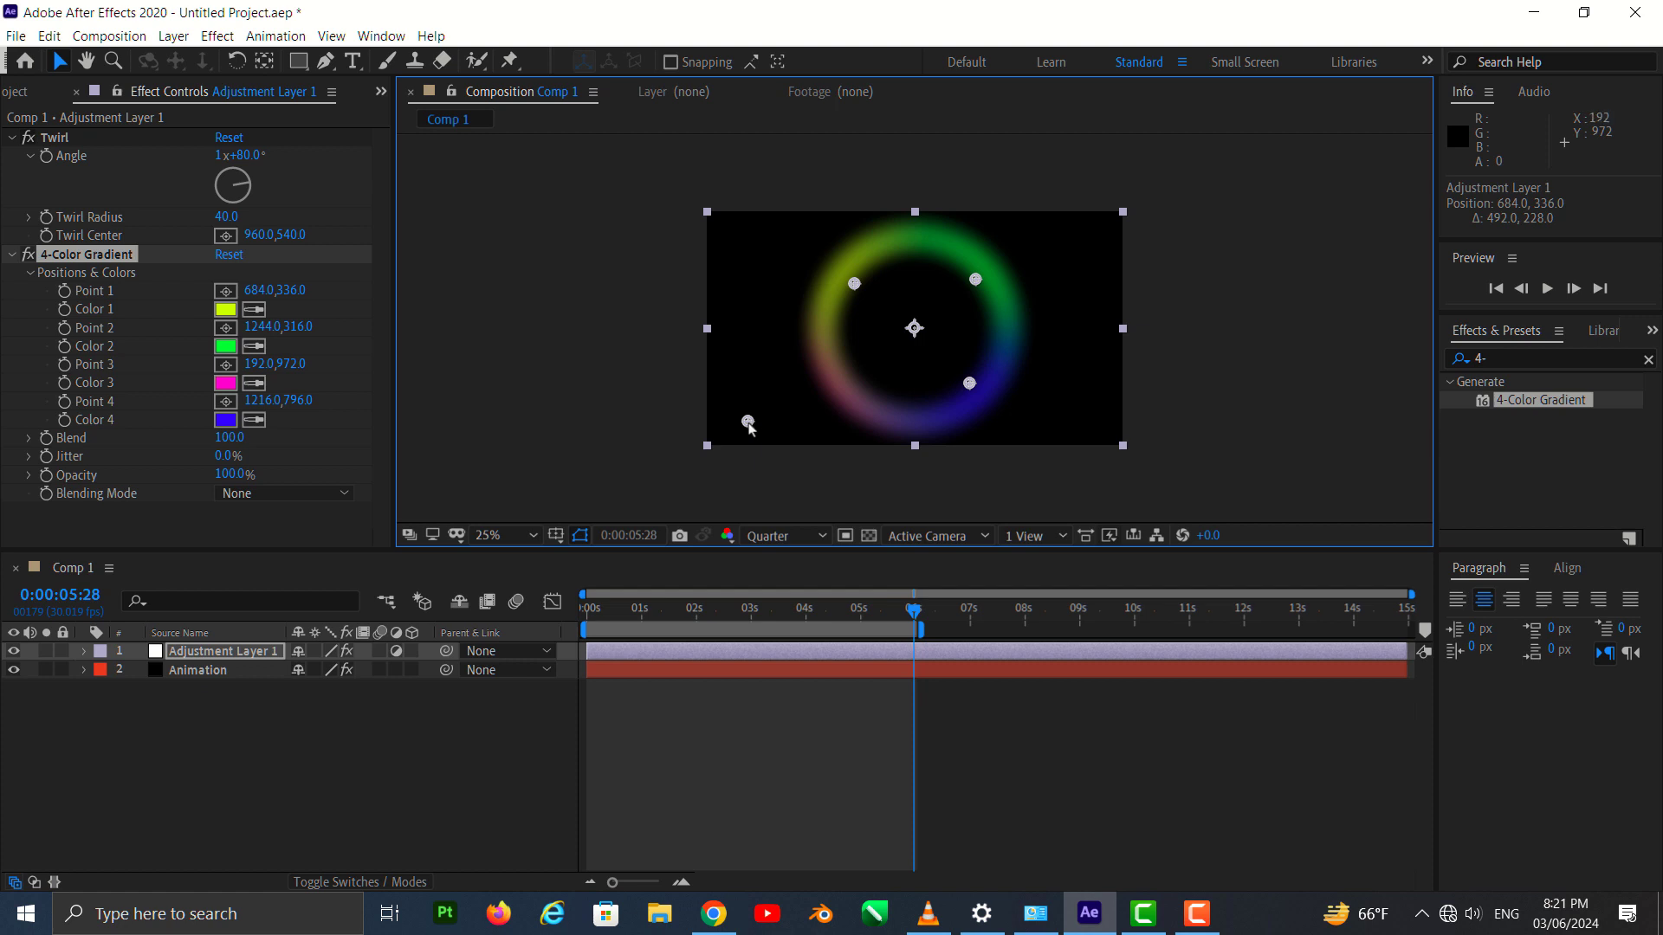
drag(747, 422, 867, 392)
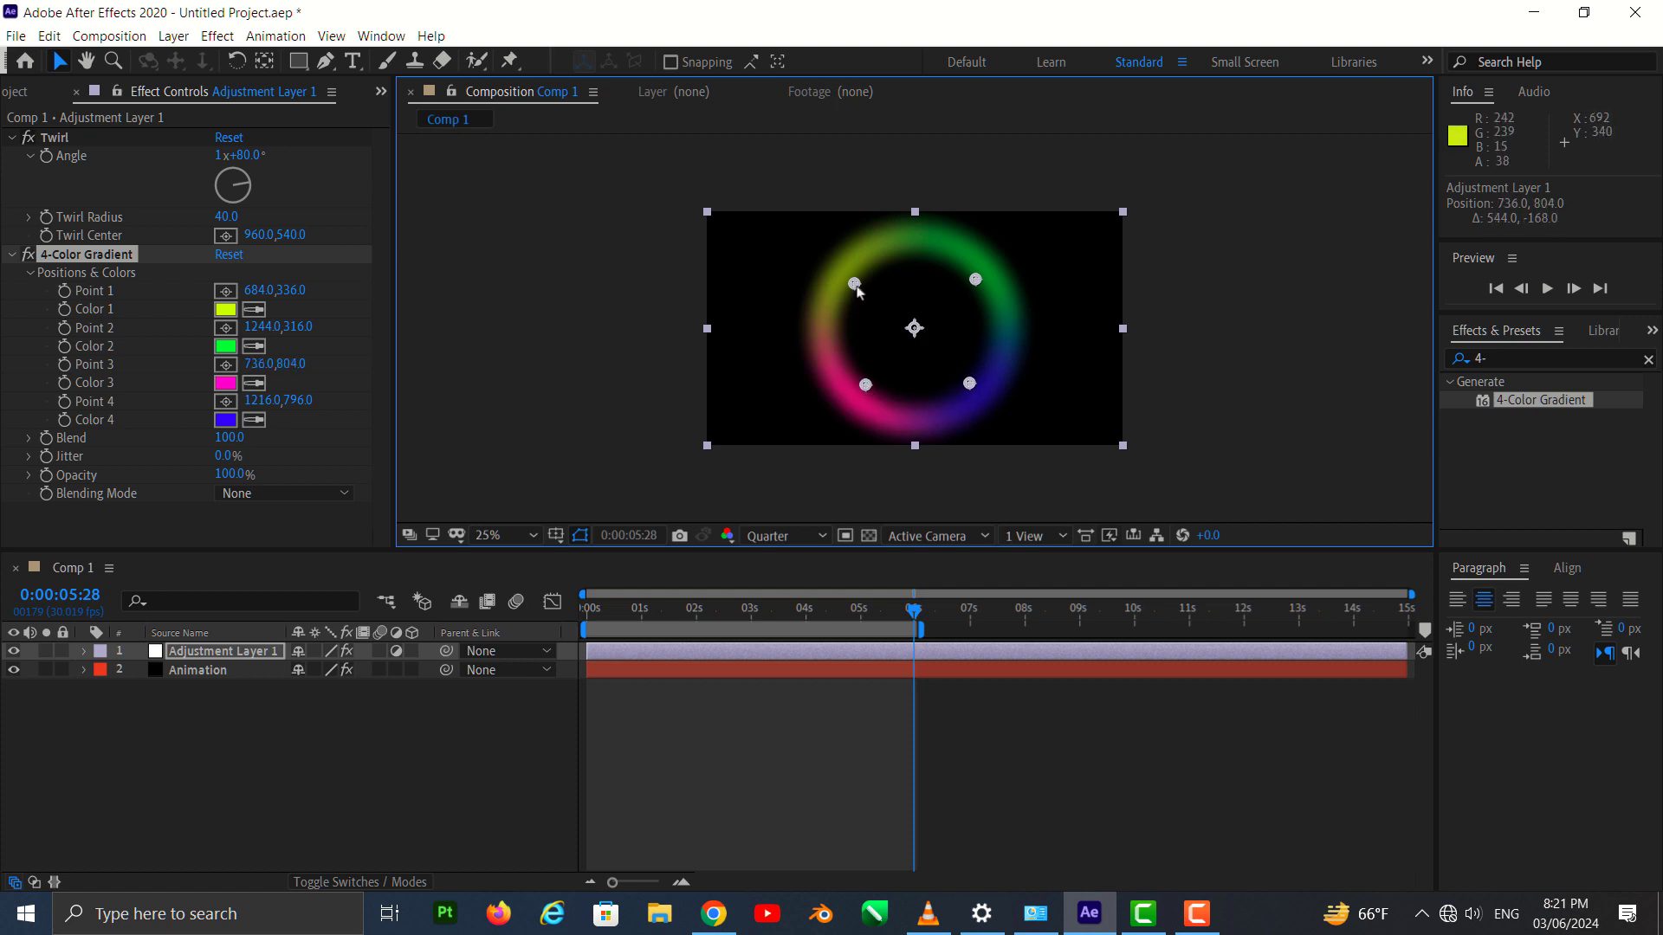
drag(858, 290, 860, 290)
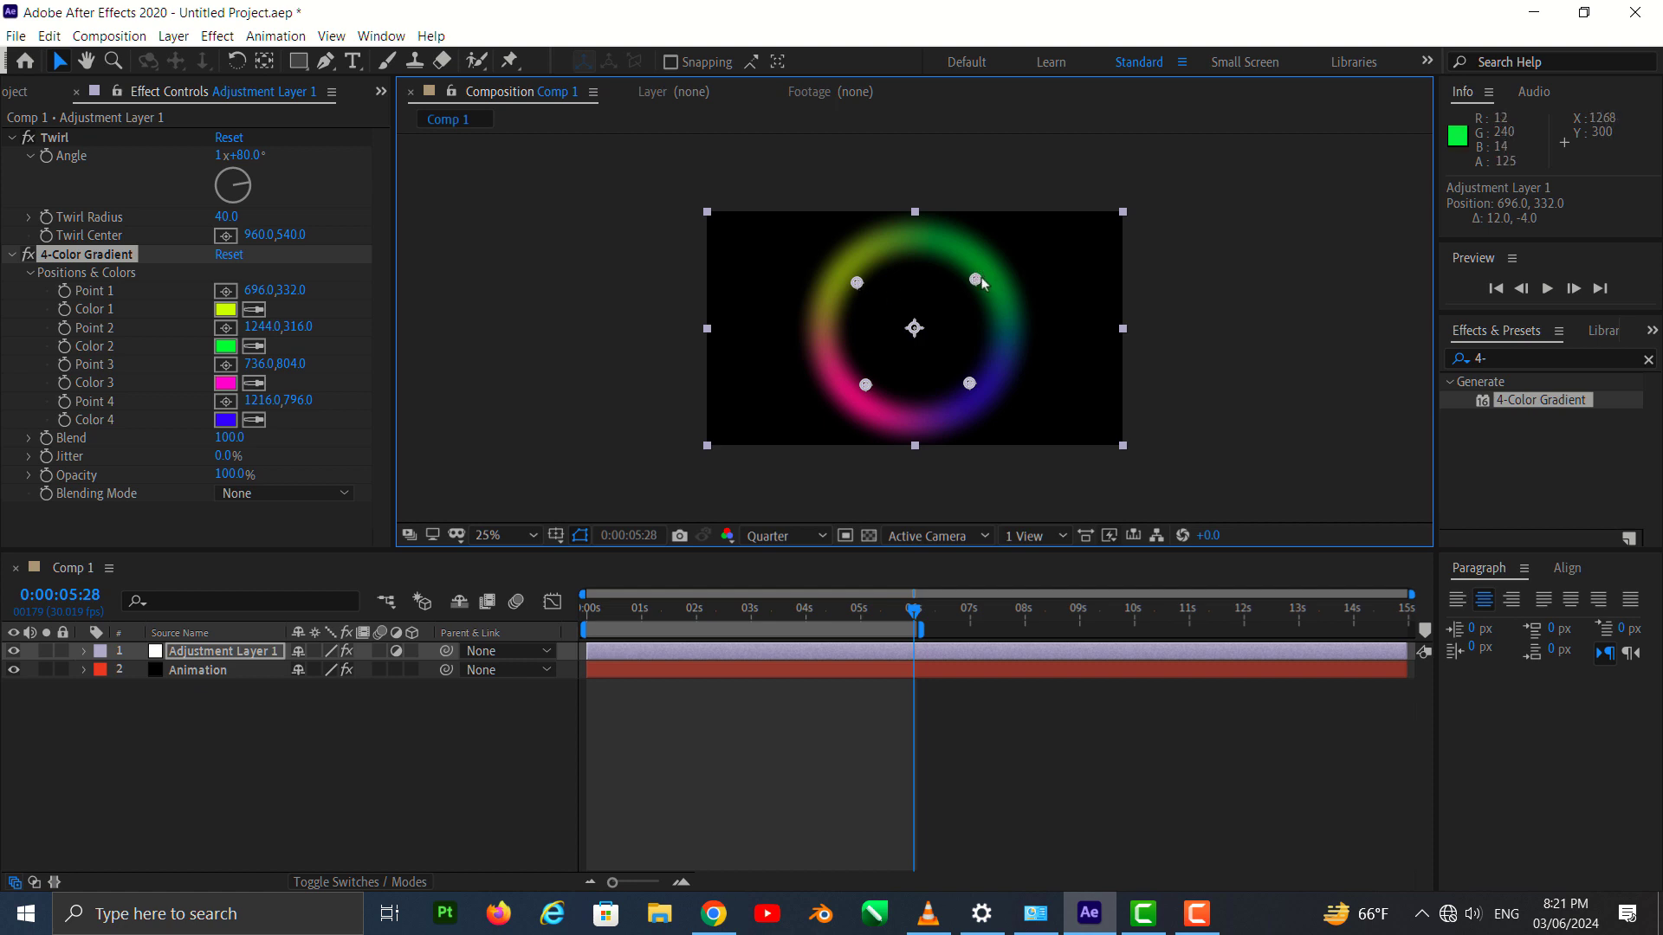
drag(983, 283, 979, 283)
Set the gradient's Blending Mode to Overlay and preview the animation from the start.
click(272, 496)
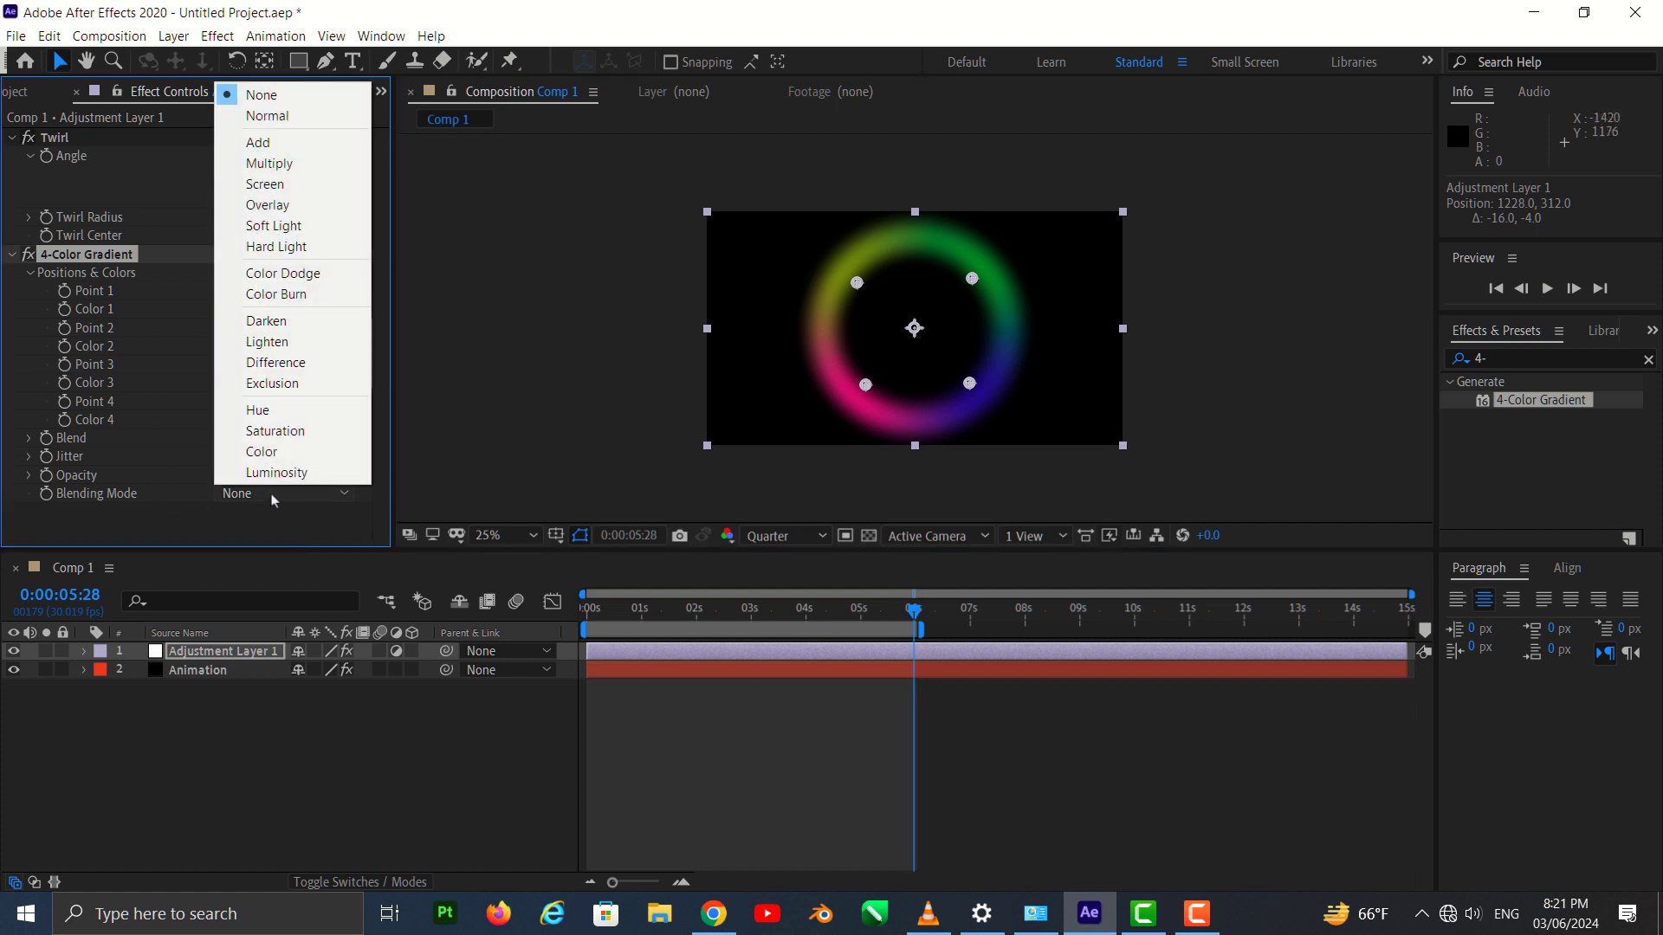
click(296, 208)
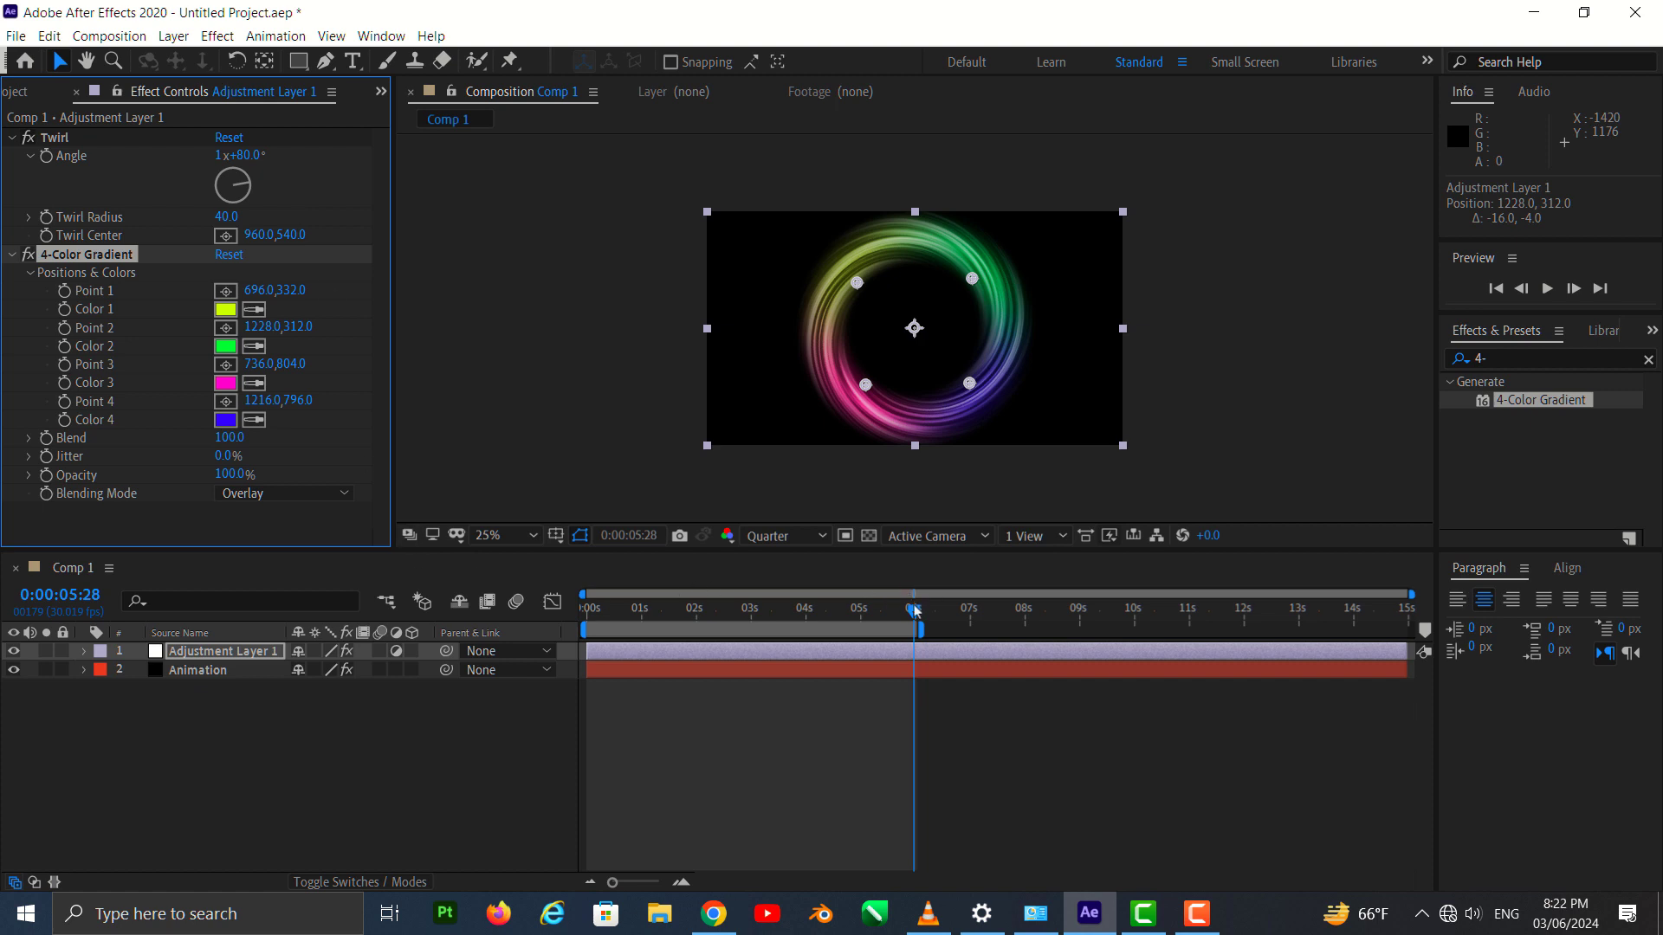
drag(915, 610, 579, 669)
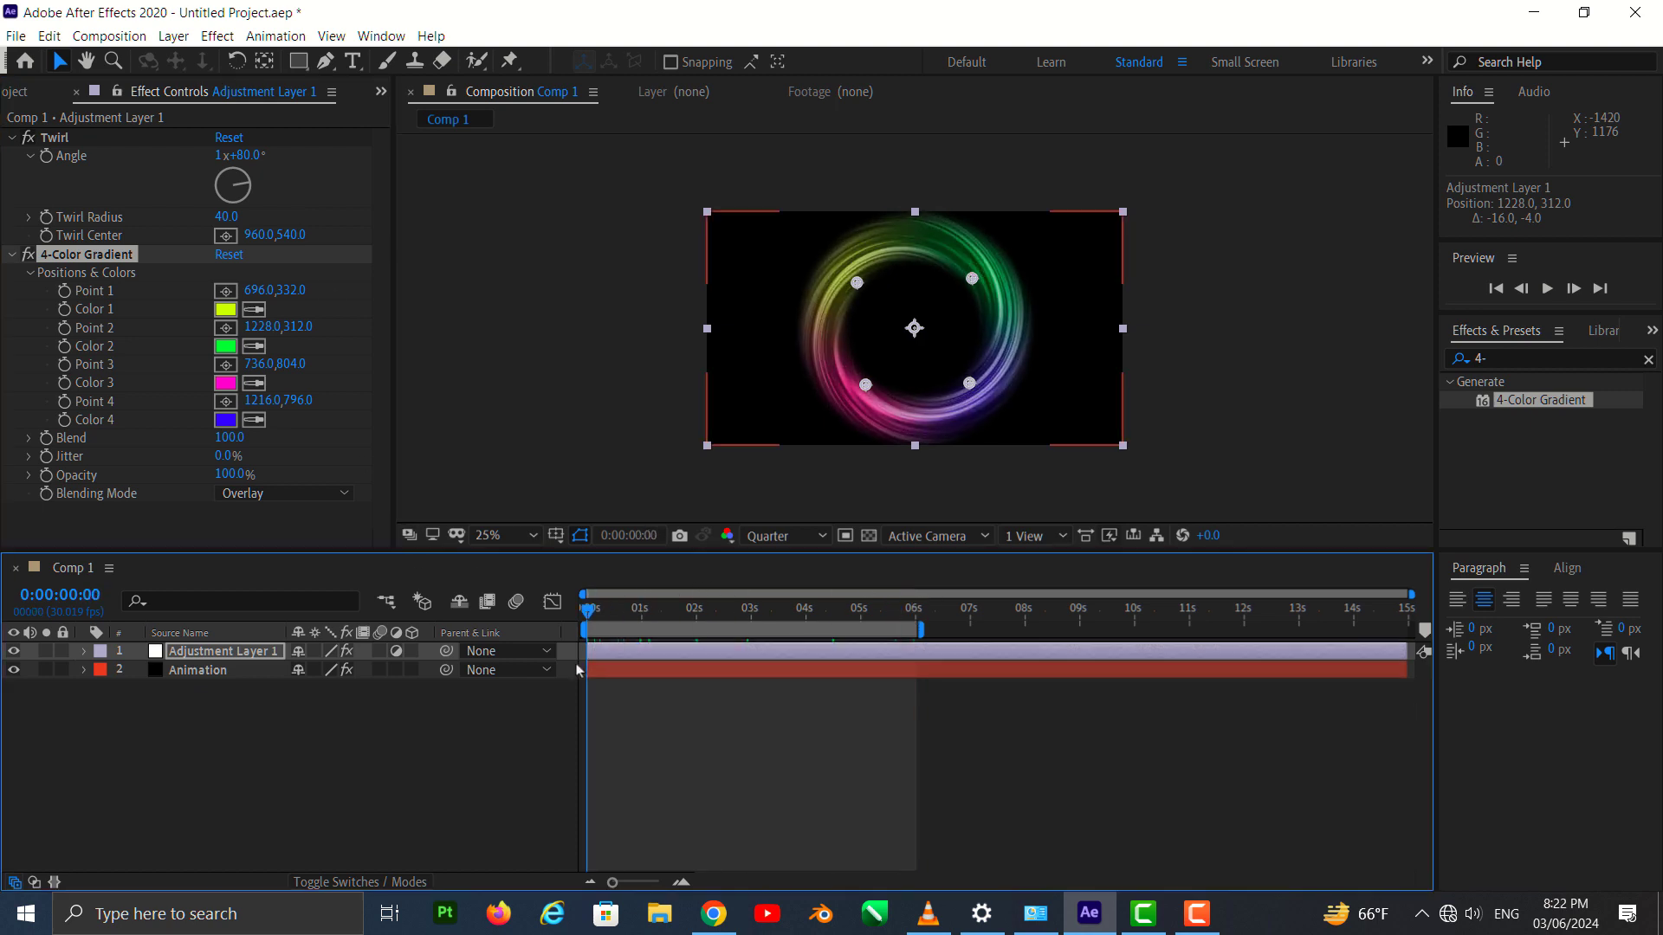
key(space)
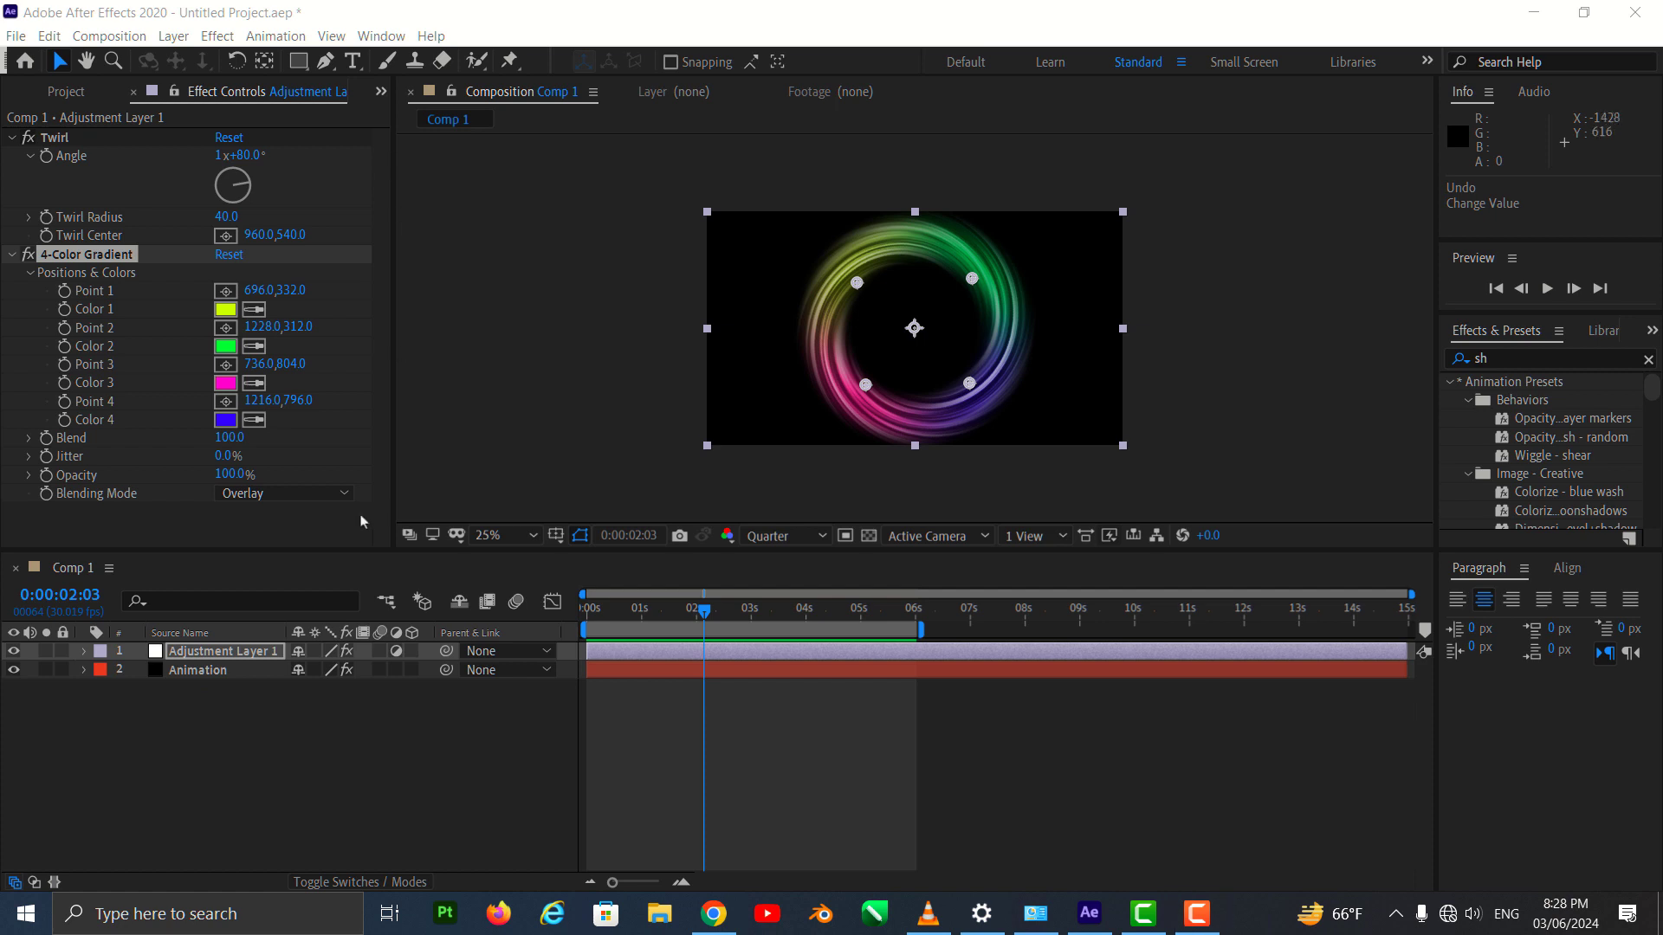
Try Color, Soft Light, Saturation, Multiply and Color Burn blending modes, settling on Lighten.
click(302, 501)
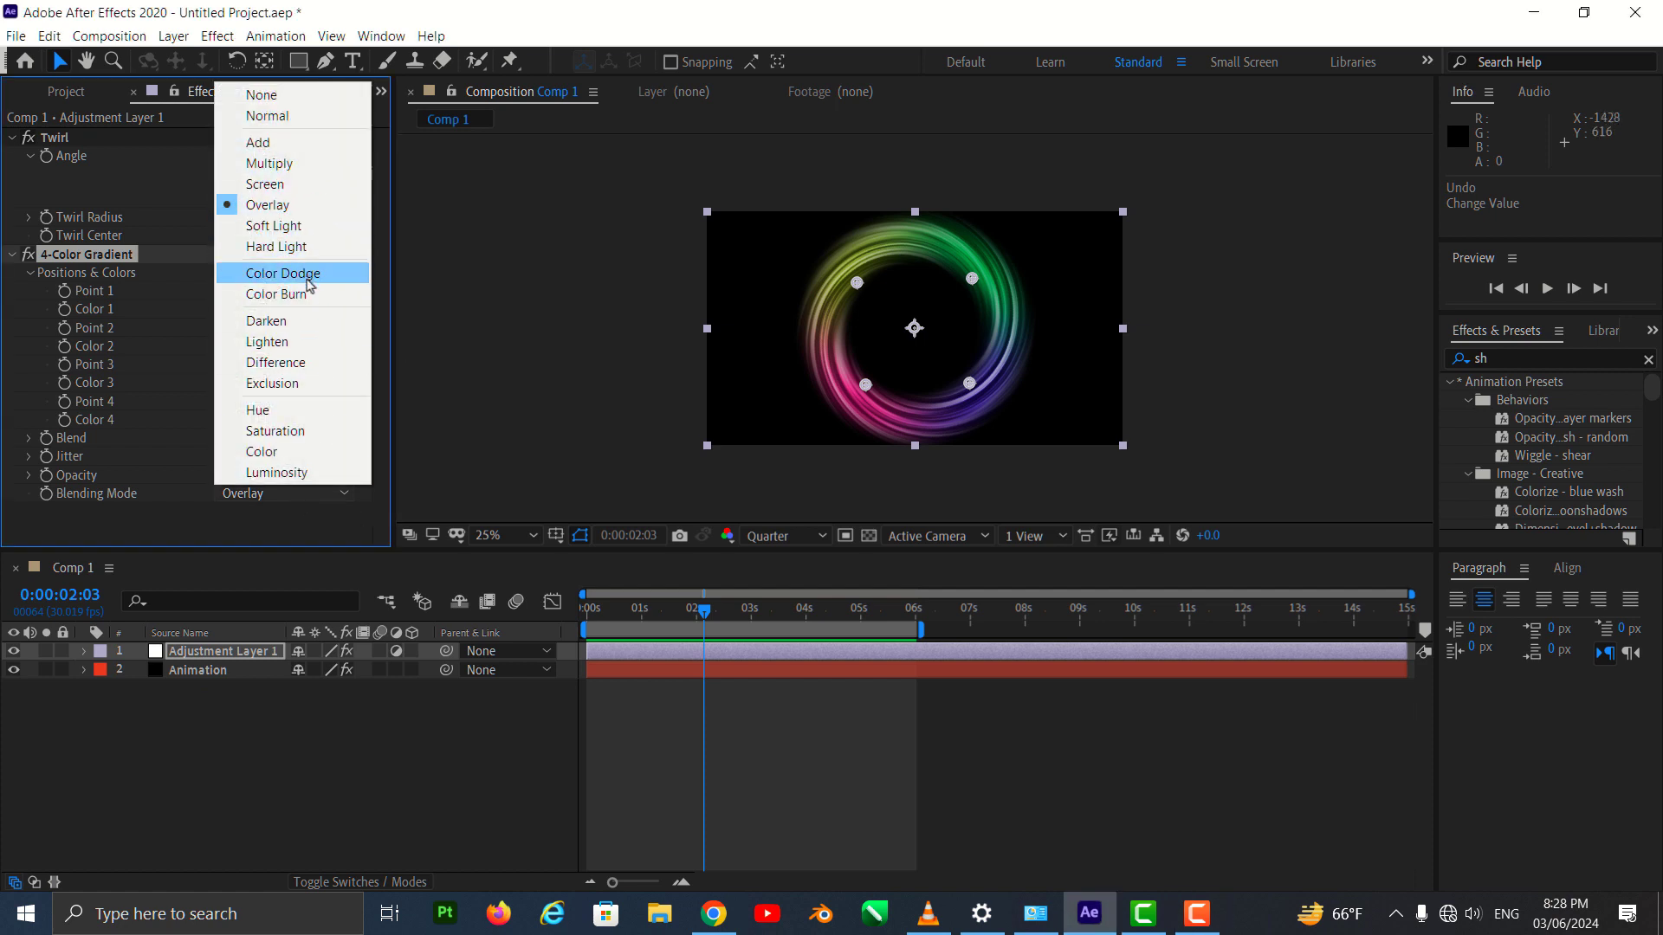
click(310, 460)
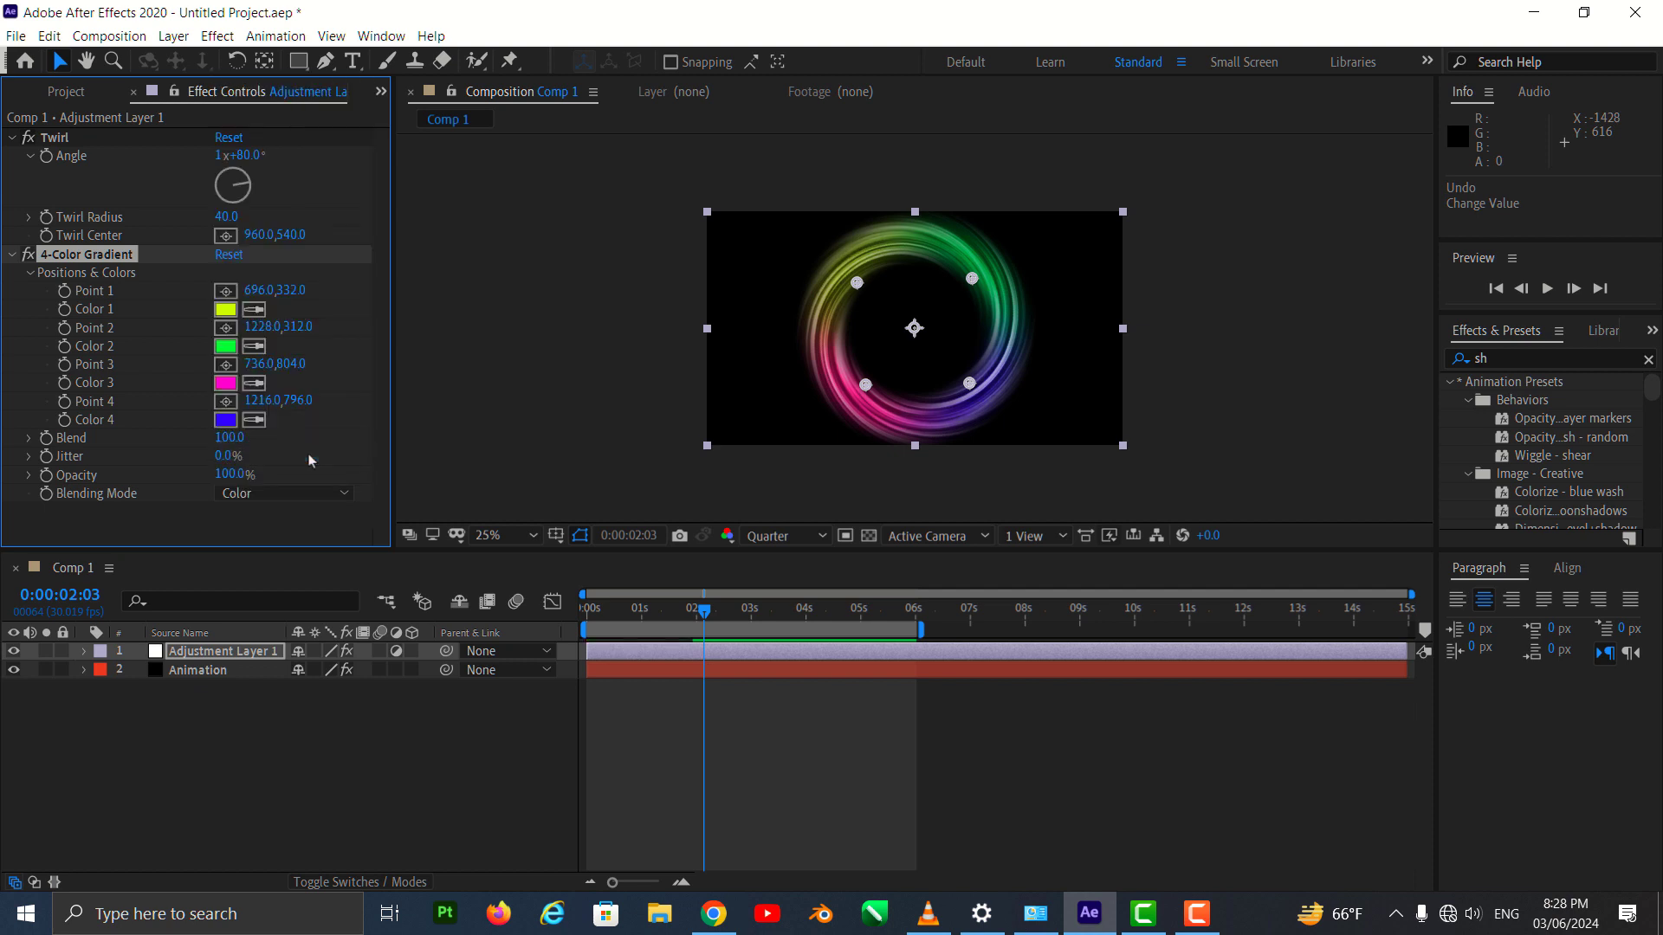
click(327, 502)
click(289, 226)
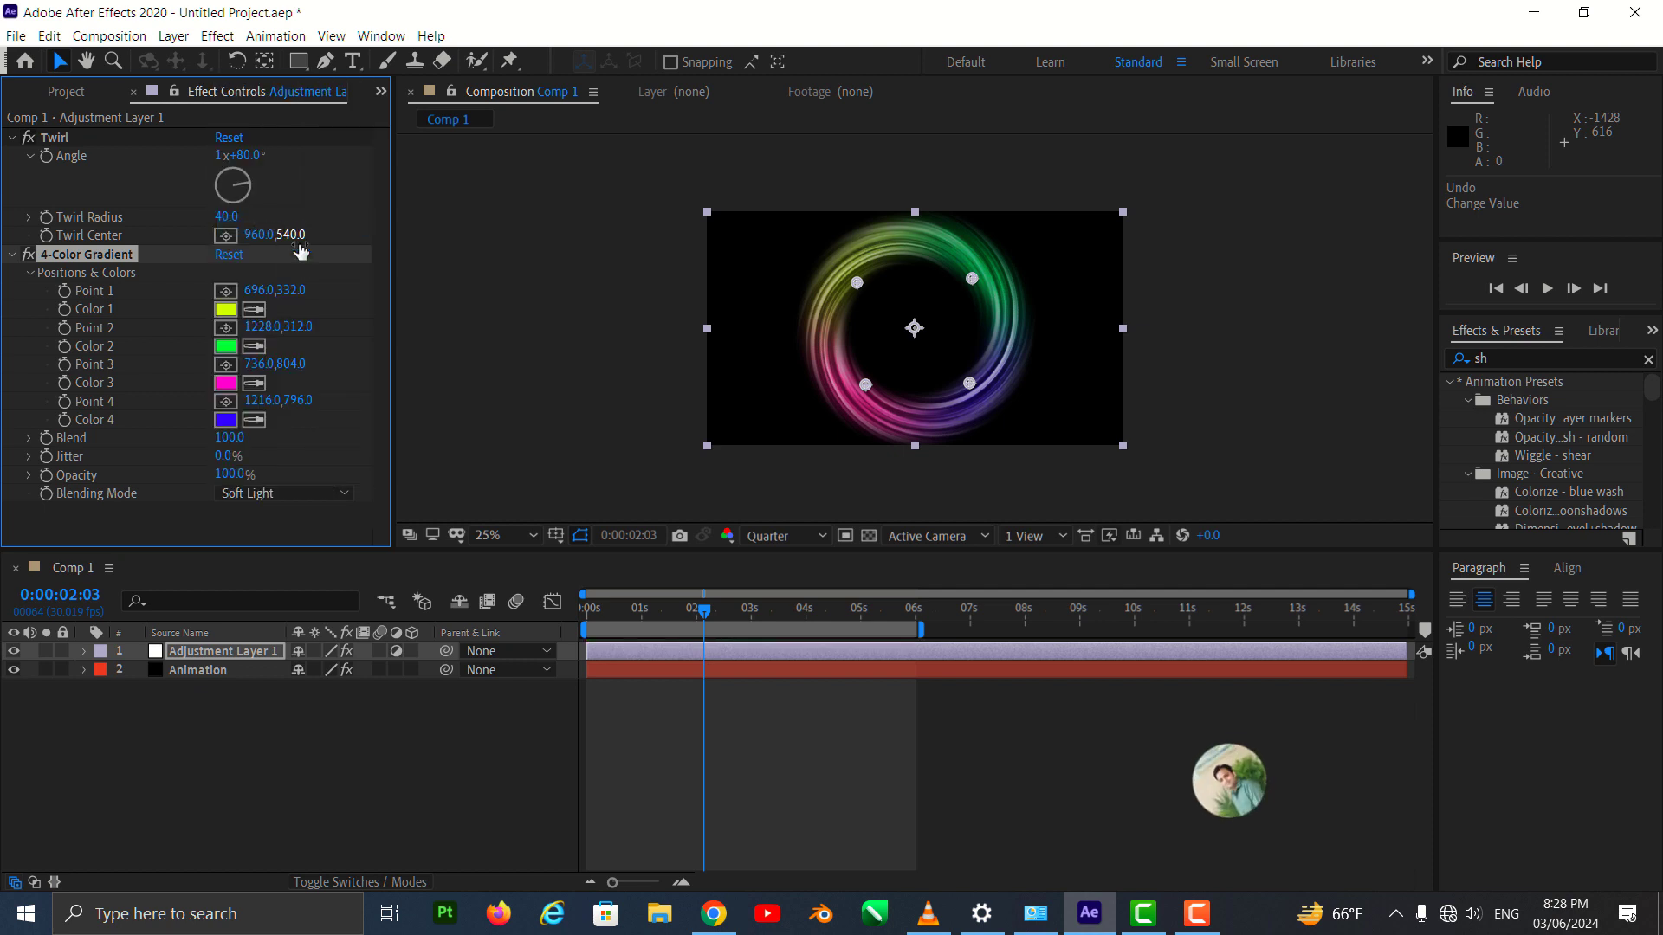
click(313, 496)
click(295, 432)
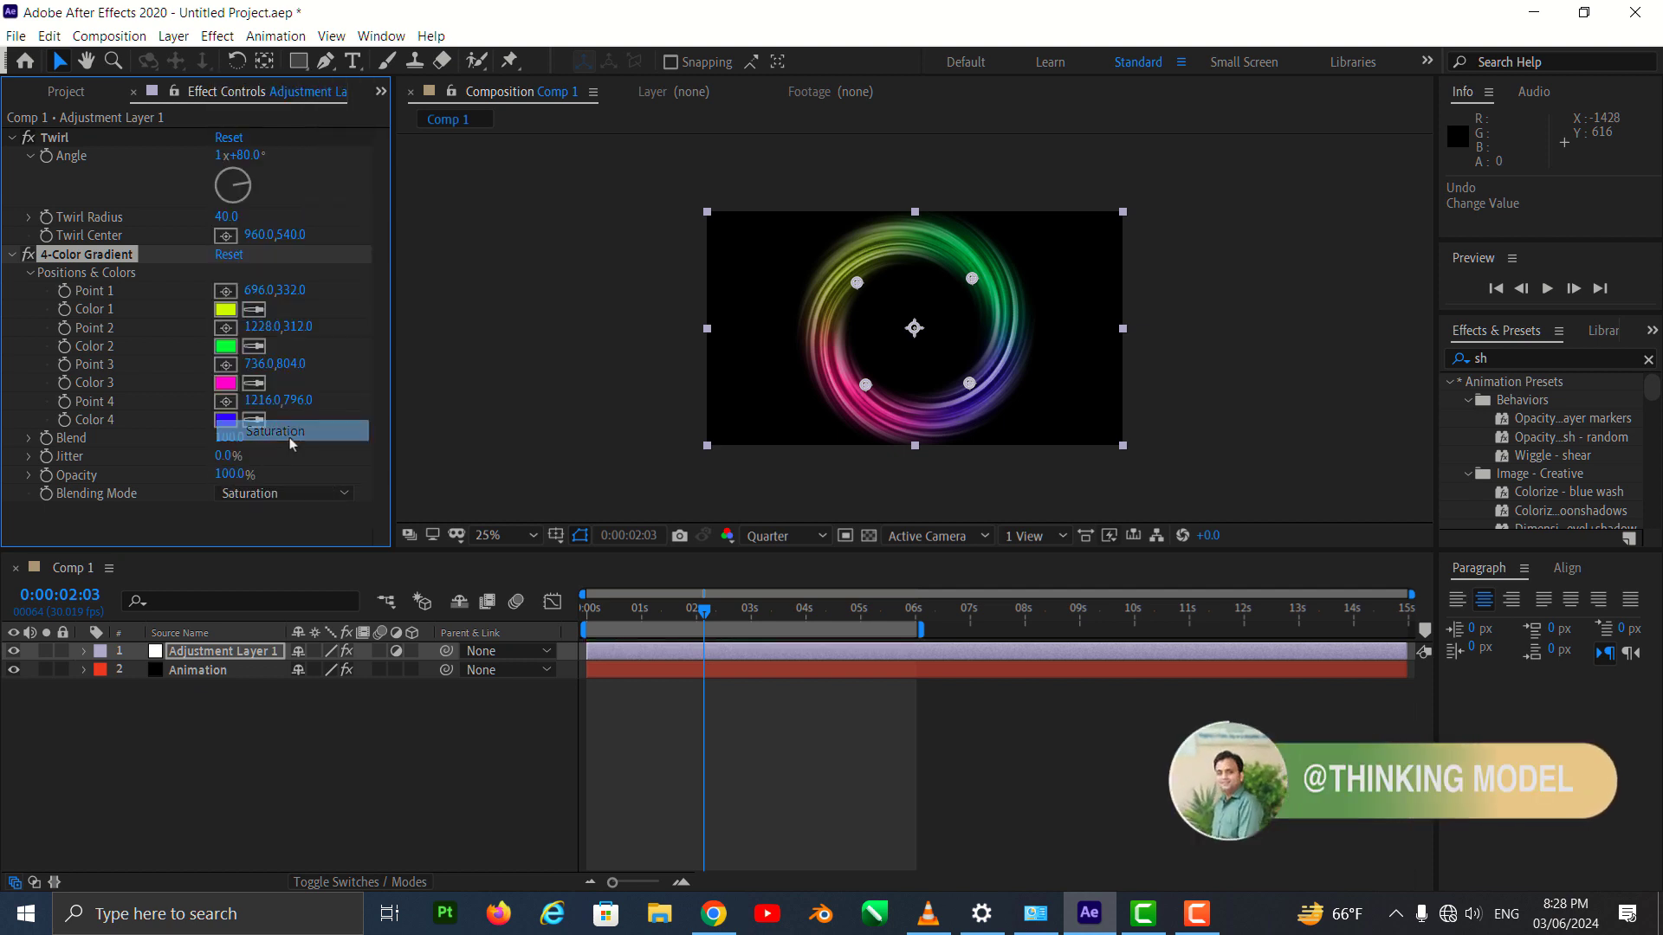
click(292, 494)
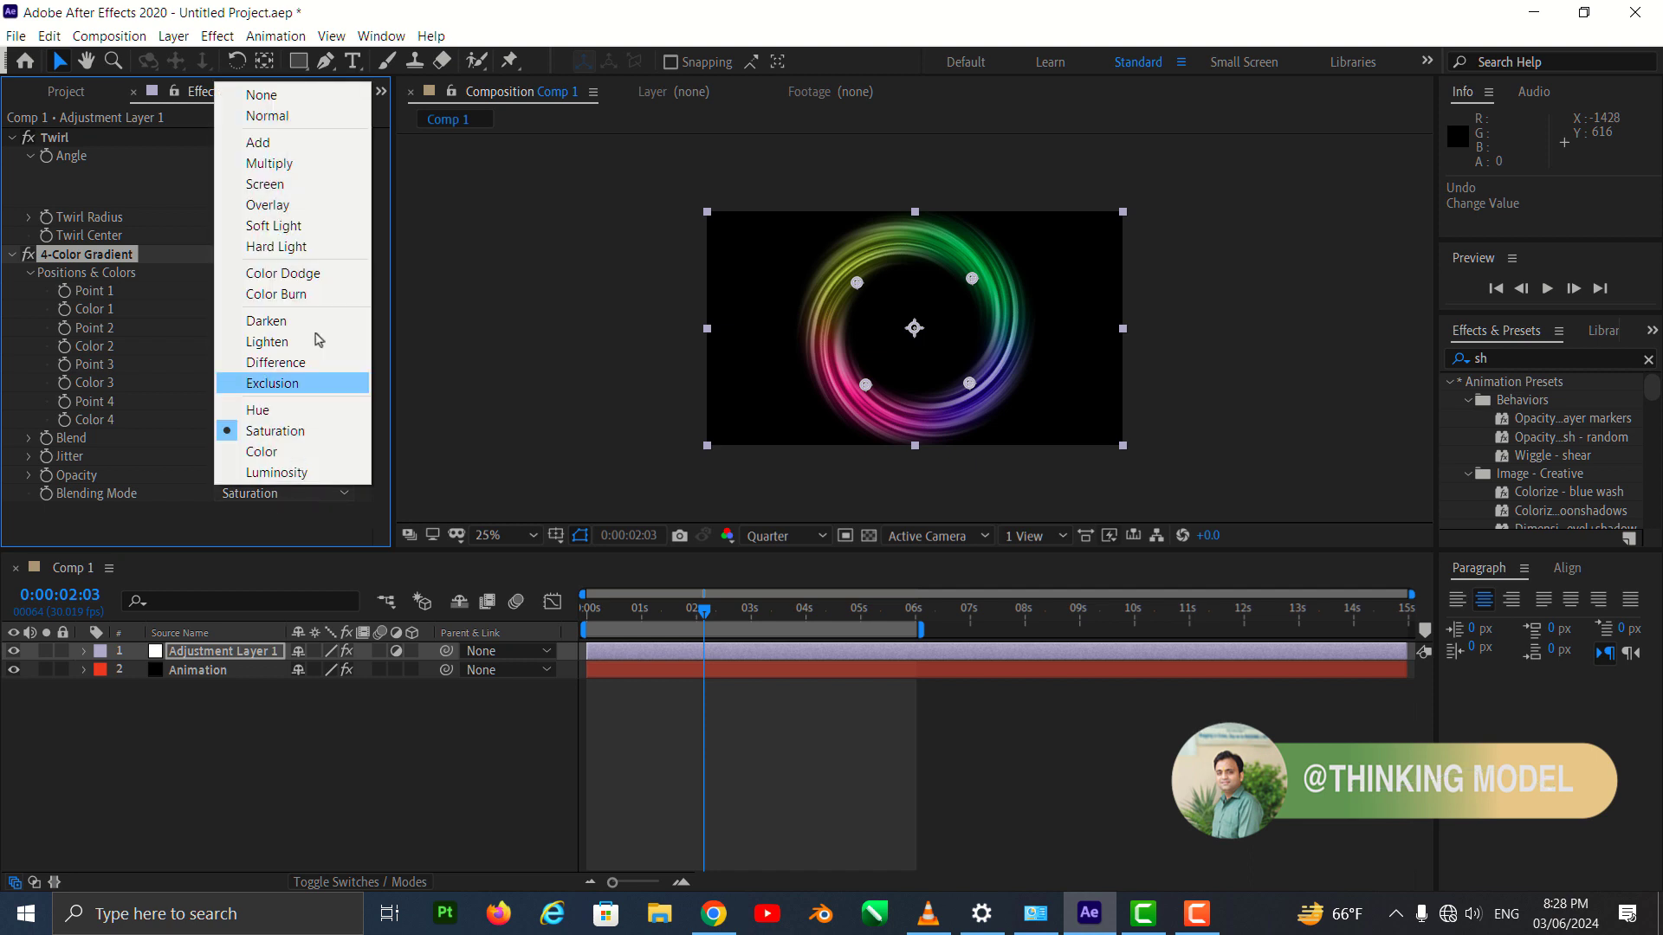
click(278, 164)
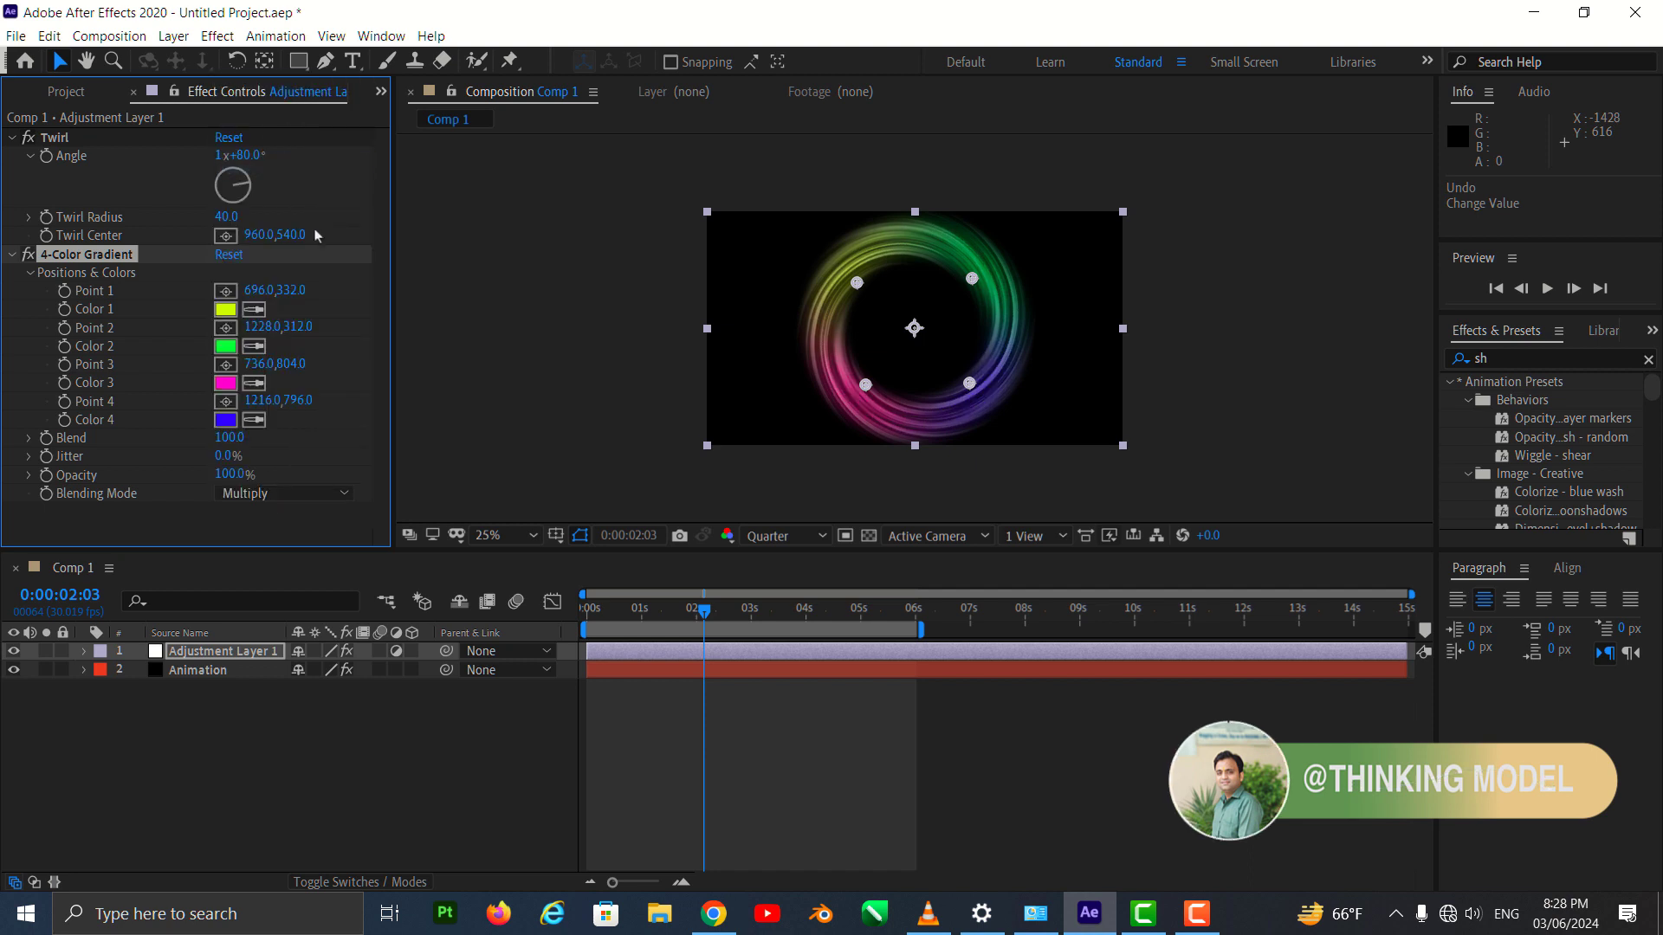
click(279, 493)
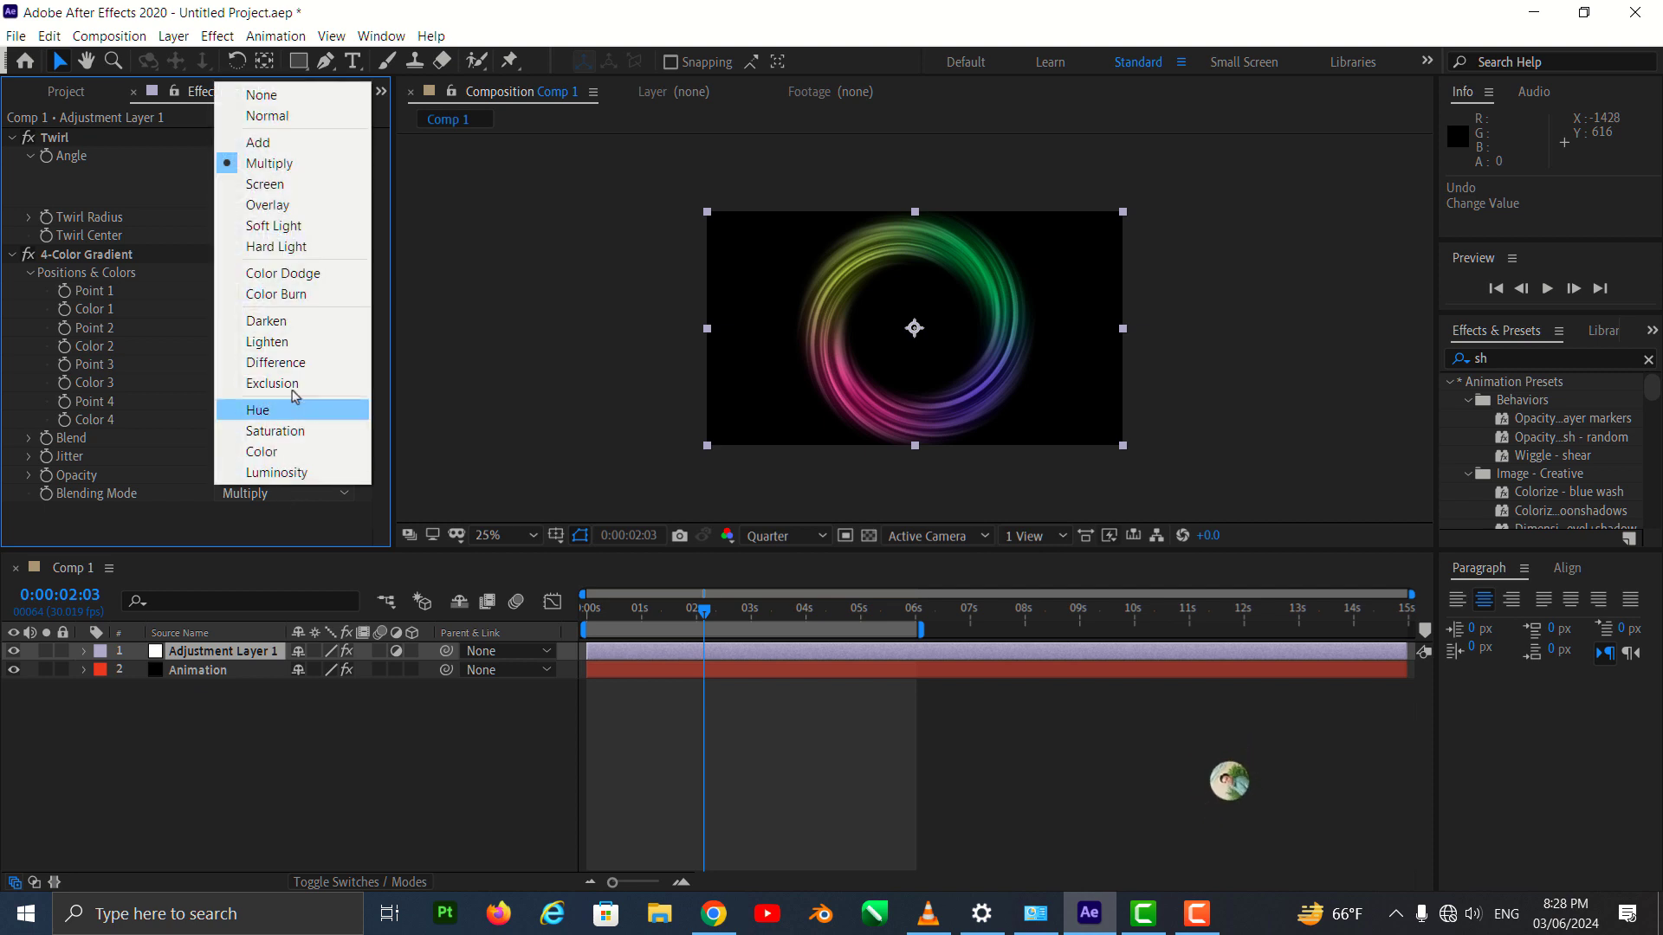
click(328, 296)
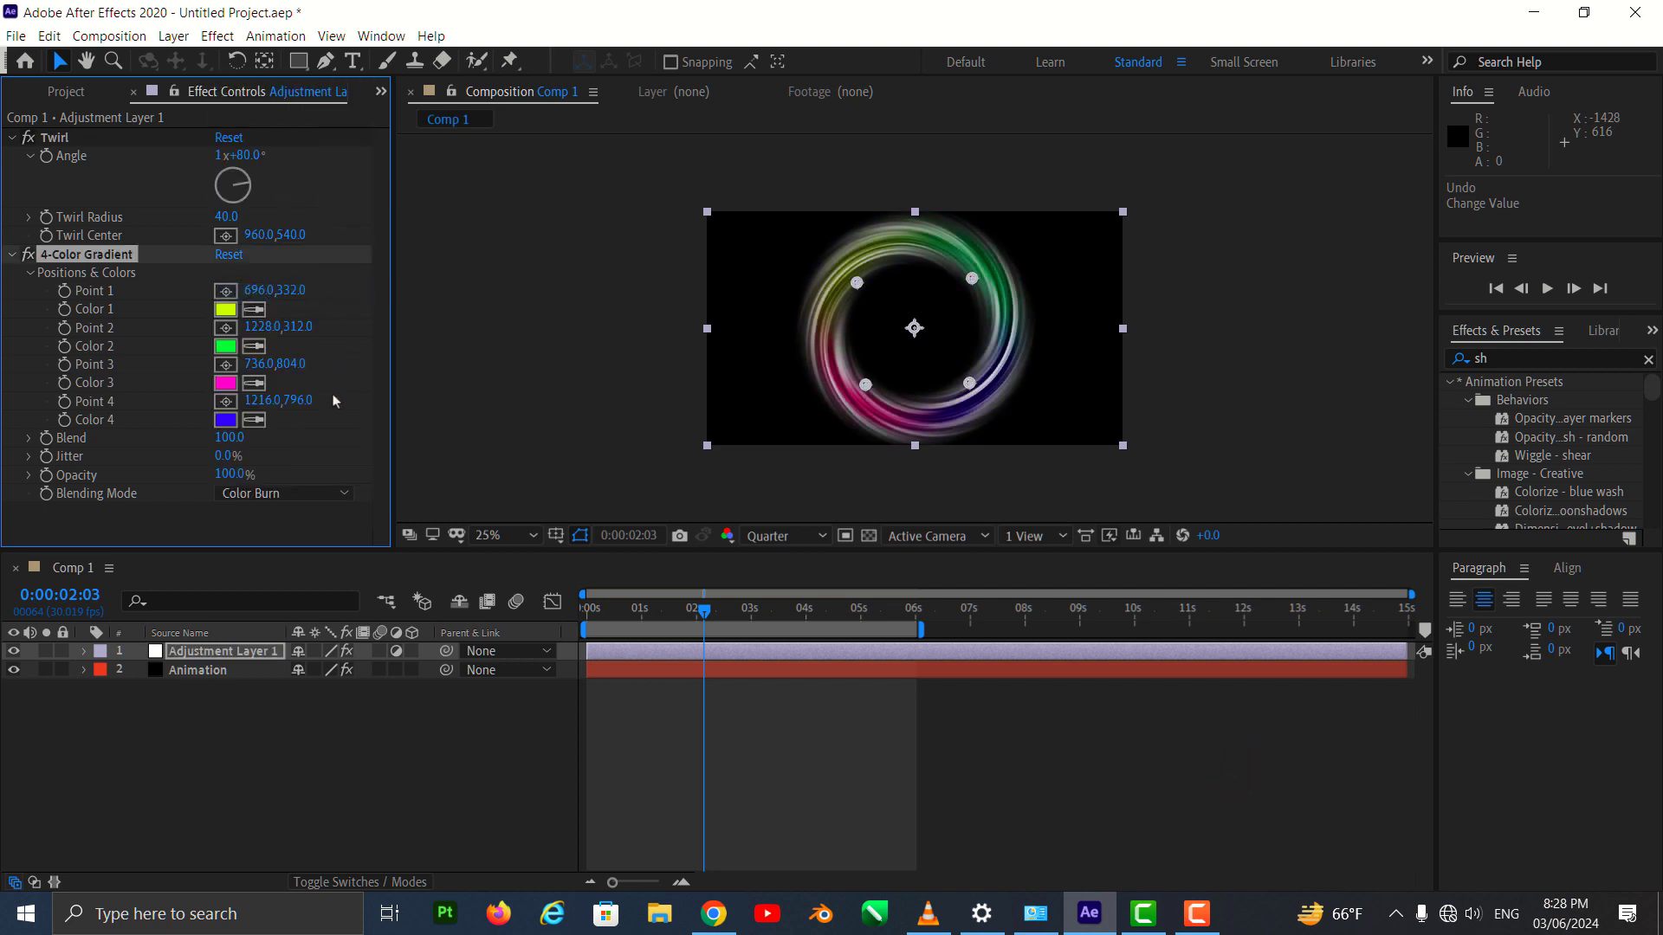
click(313, 493)
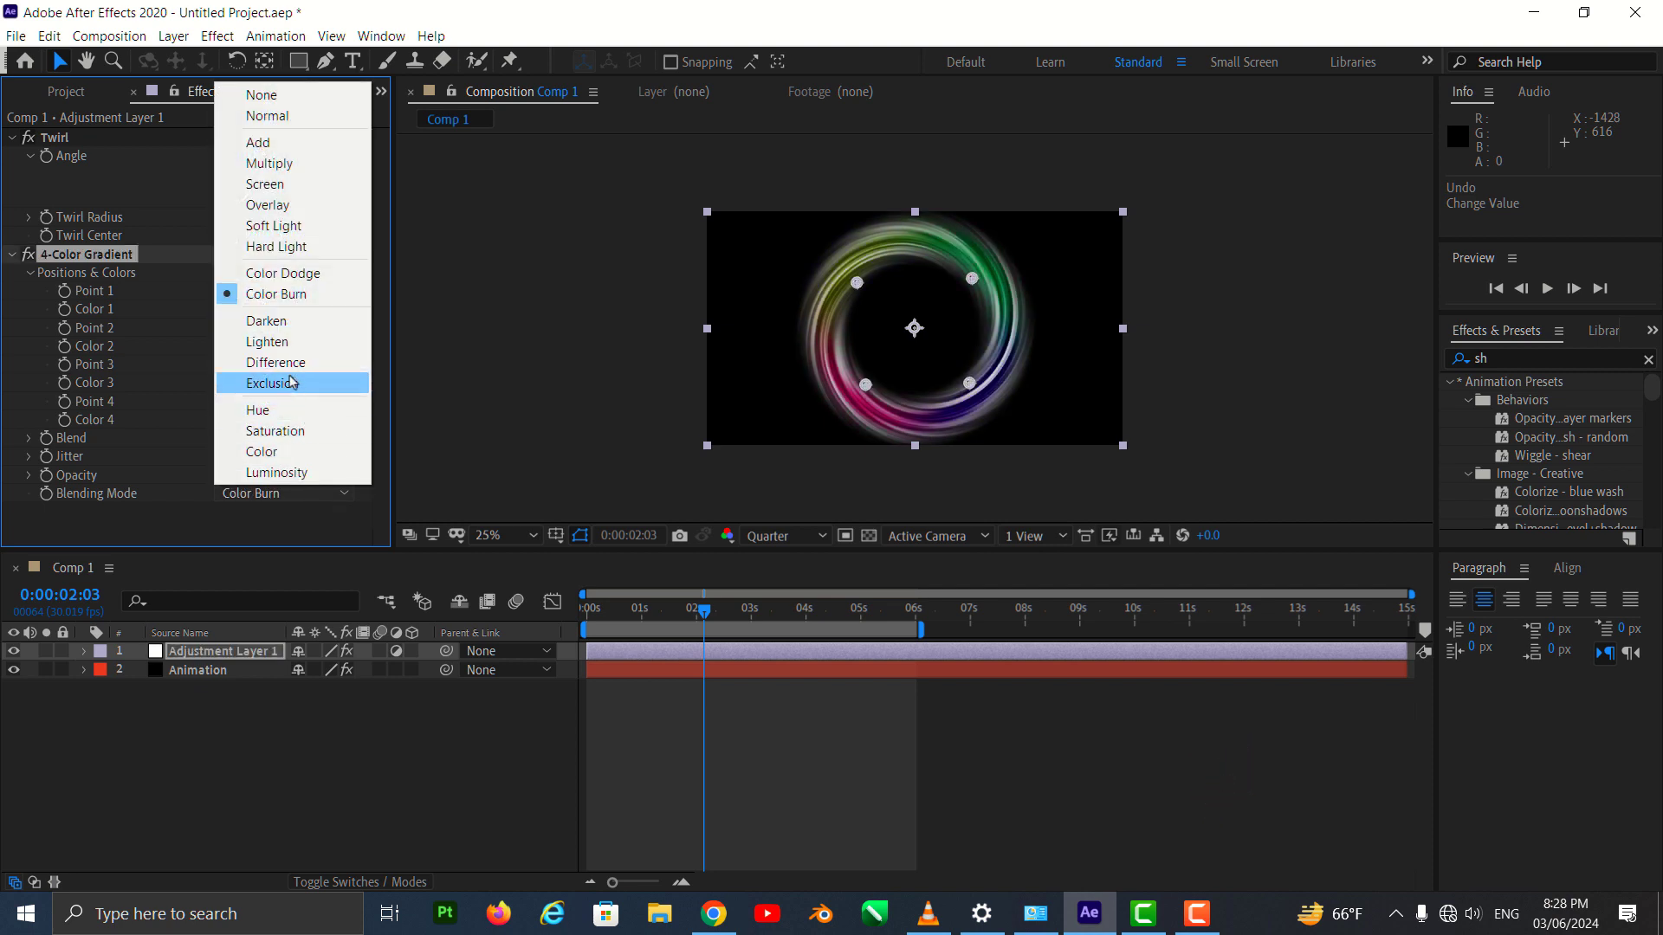
click(283, 344)
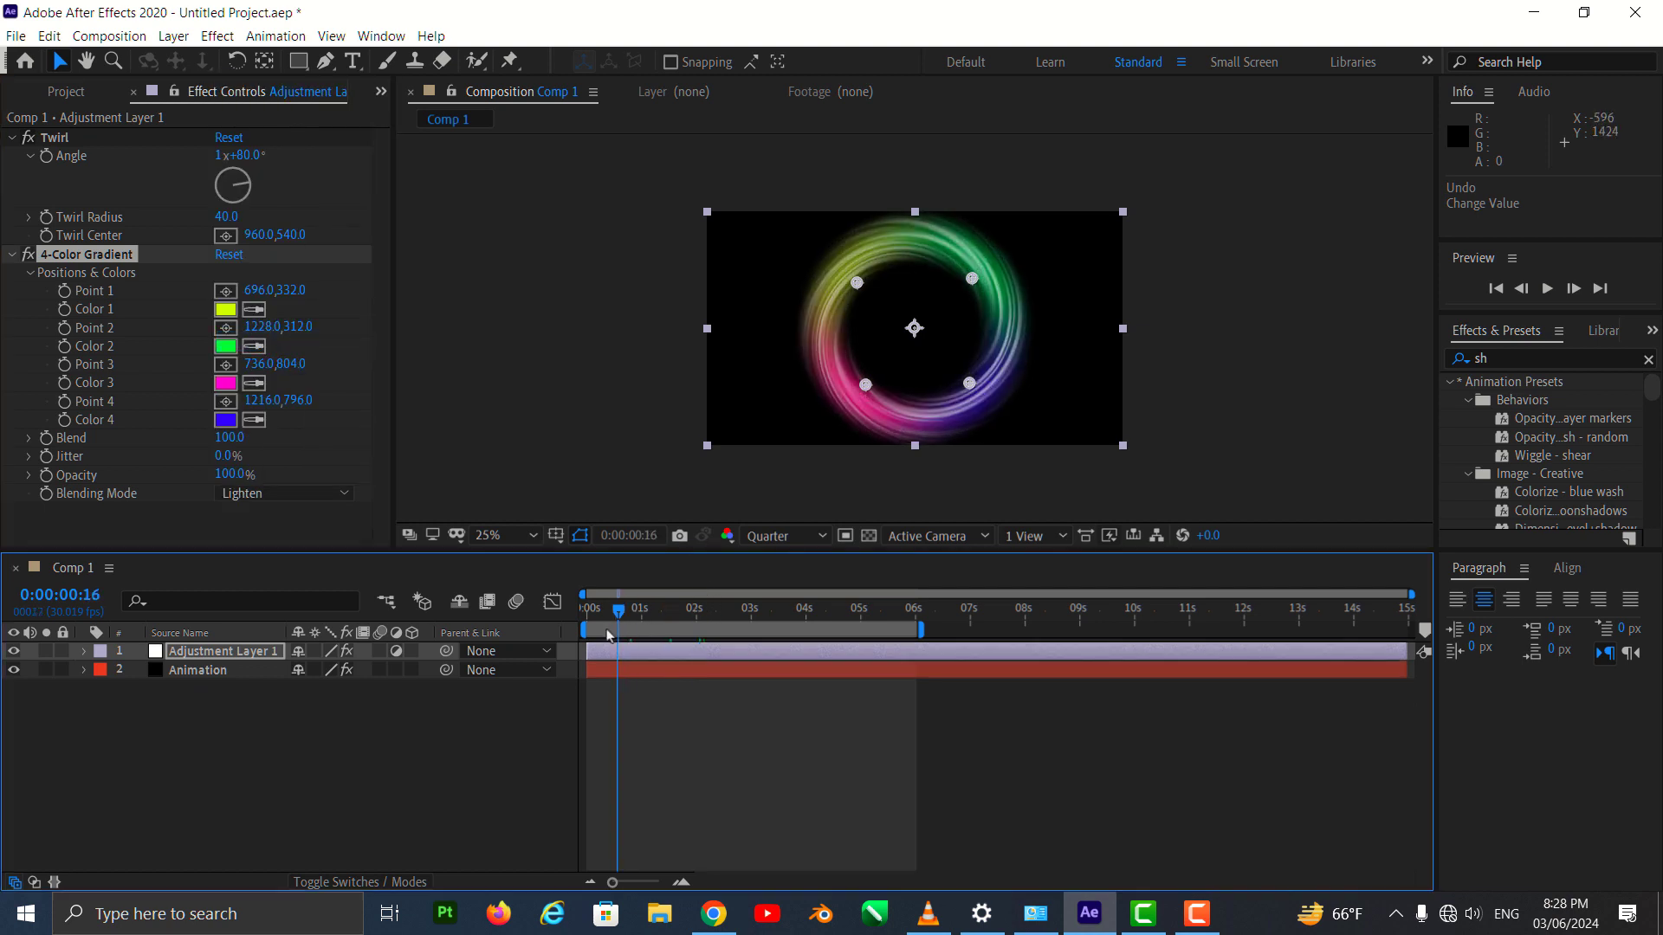
Preview the coloured twirl ring from frame 0, then stop playback.
drag(708, 618, 587, 620)
key(space)
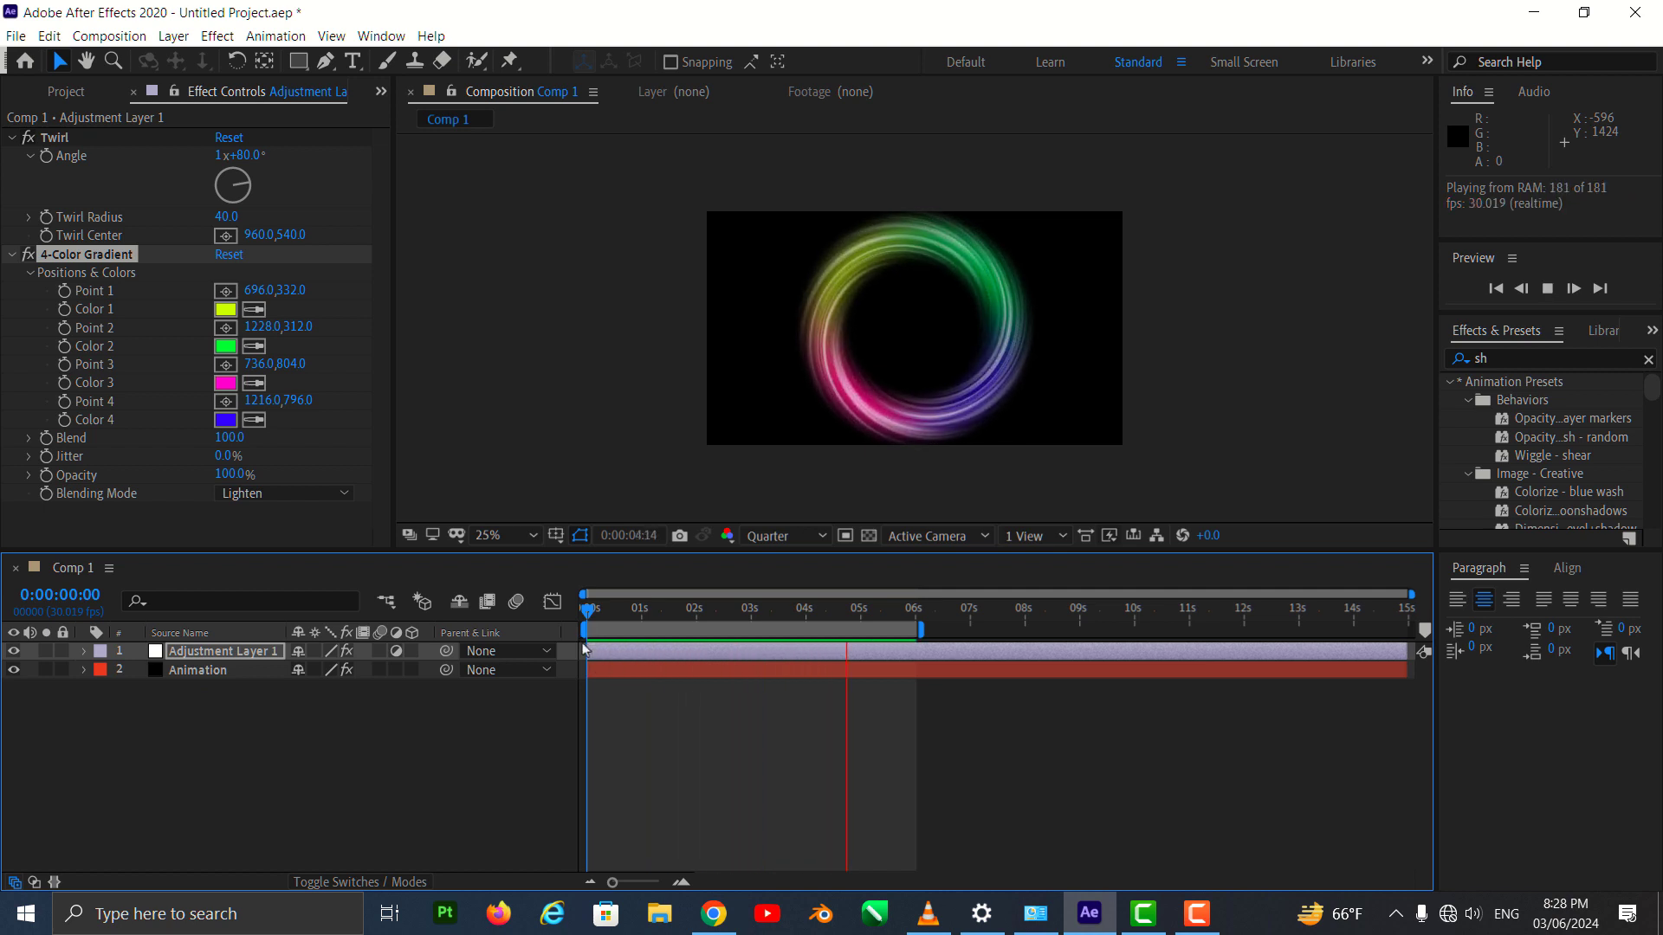
key(space)
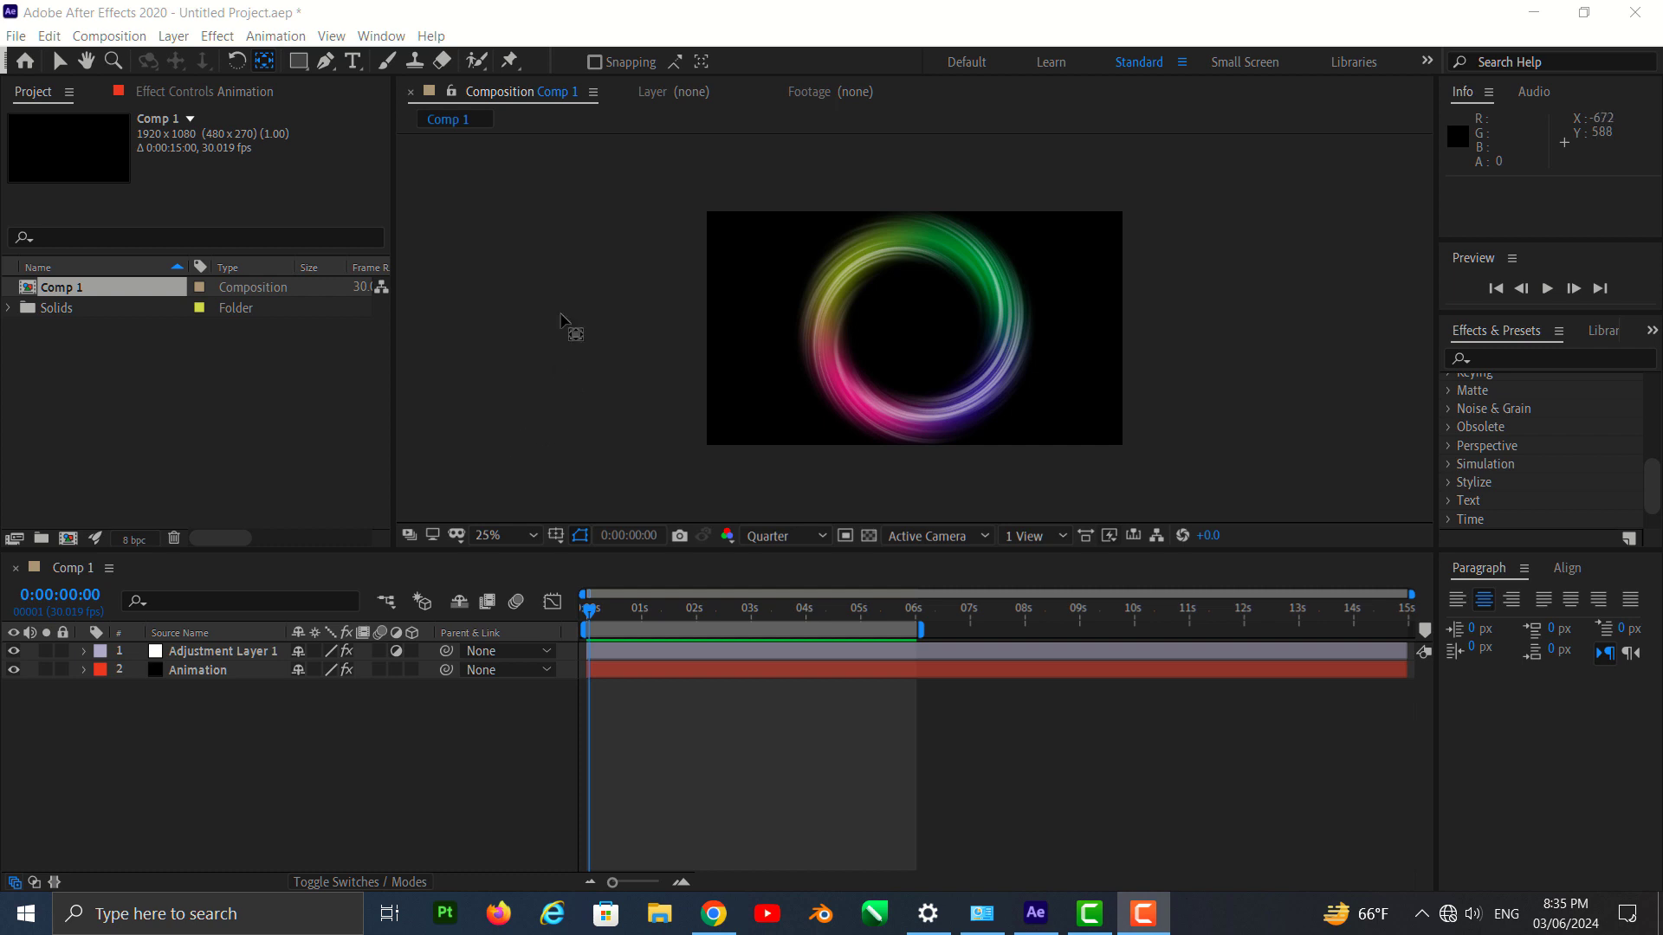
Review Composition Settings without changes, then add Comp 1 to the Render Queue.
click(95, 36)
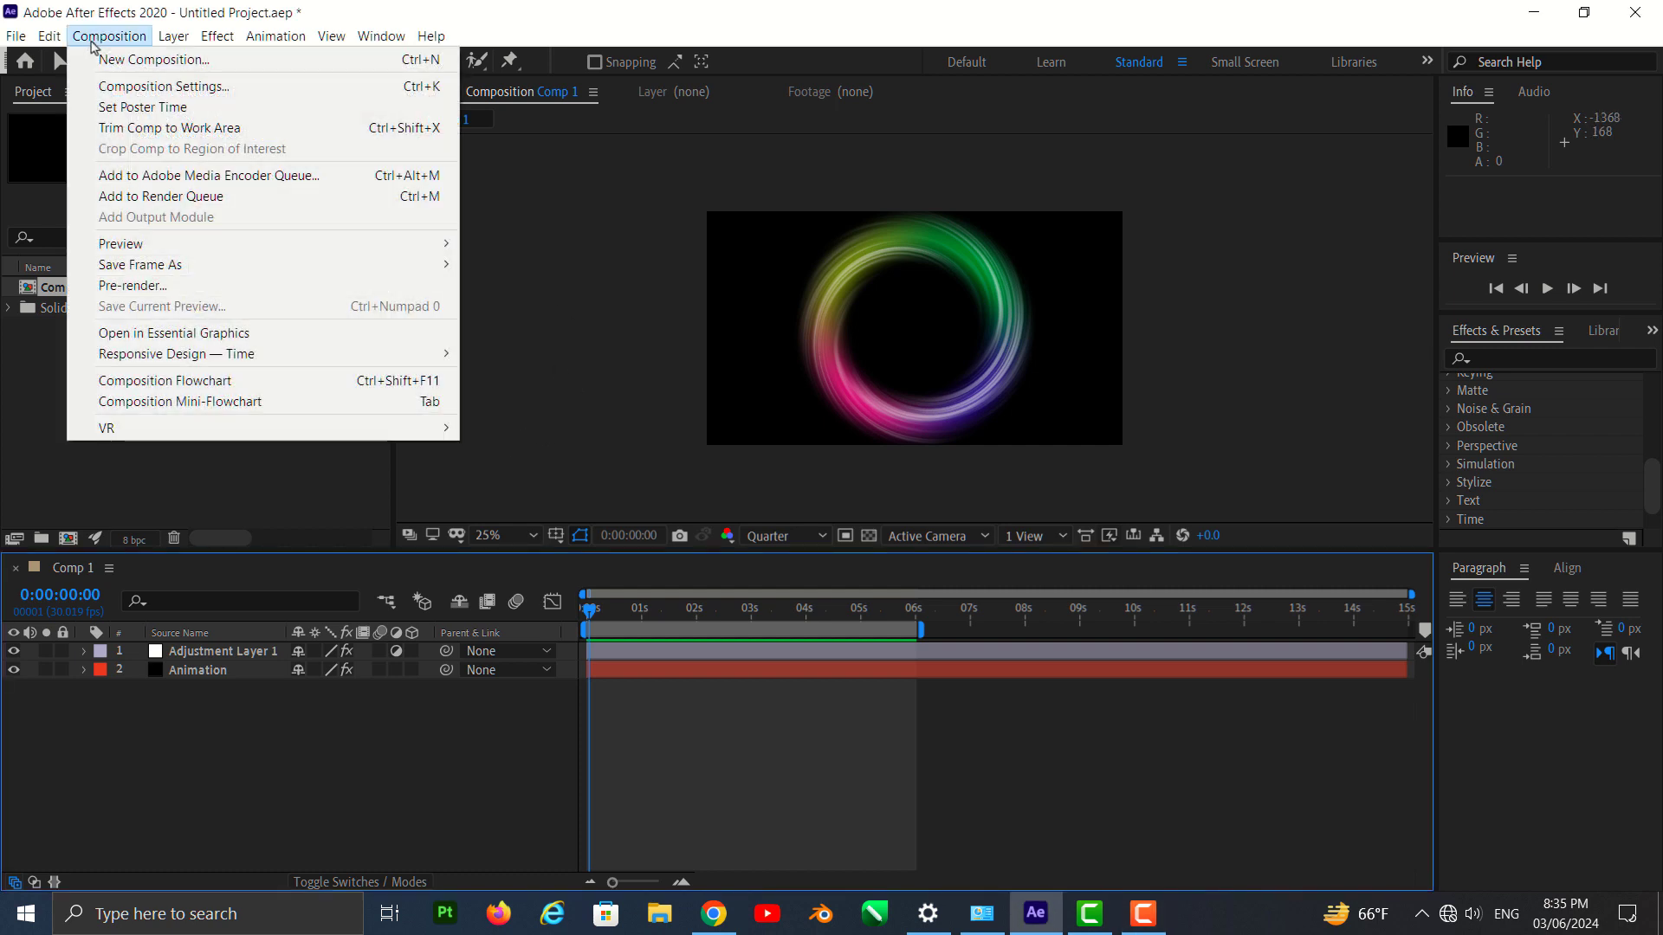
click(121, 87)
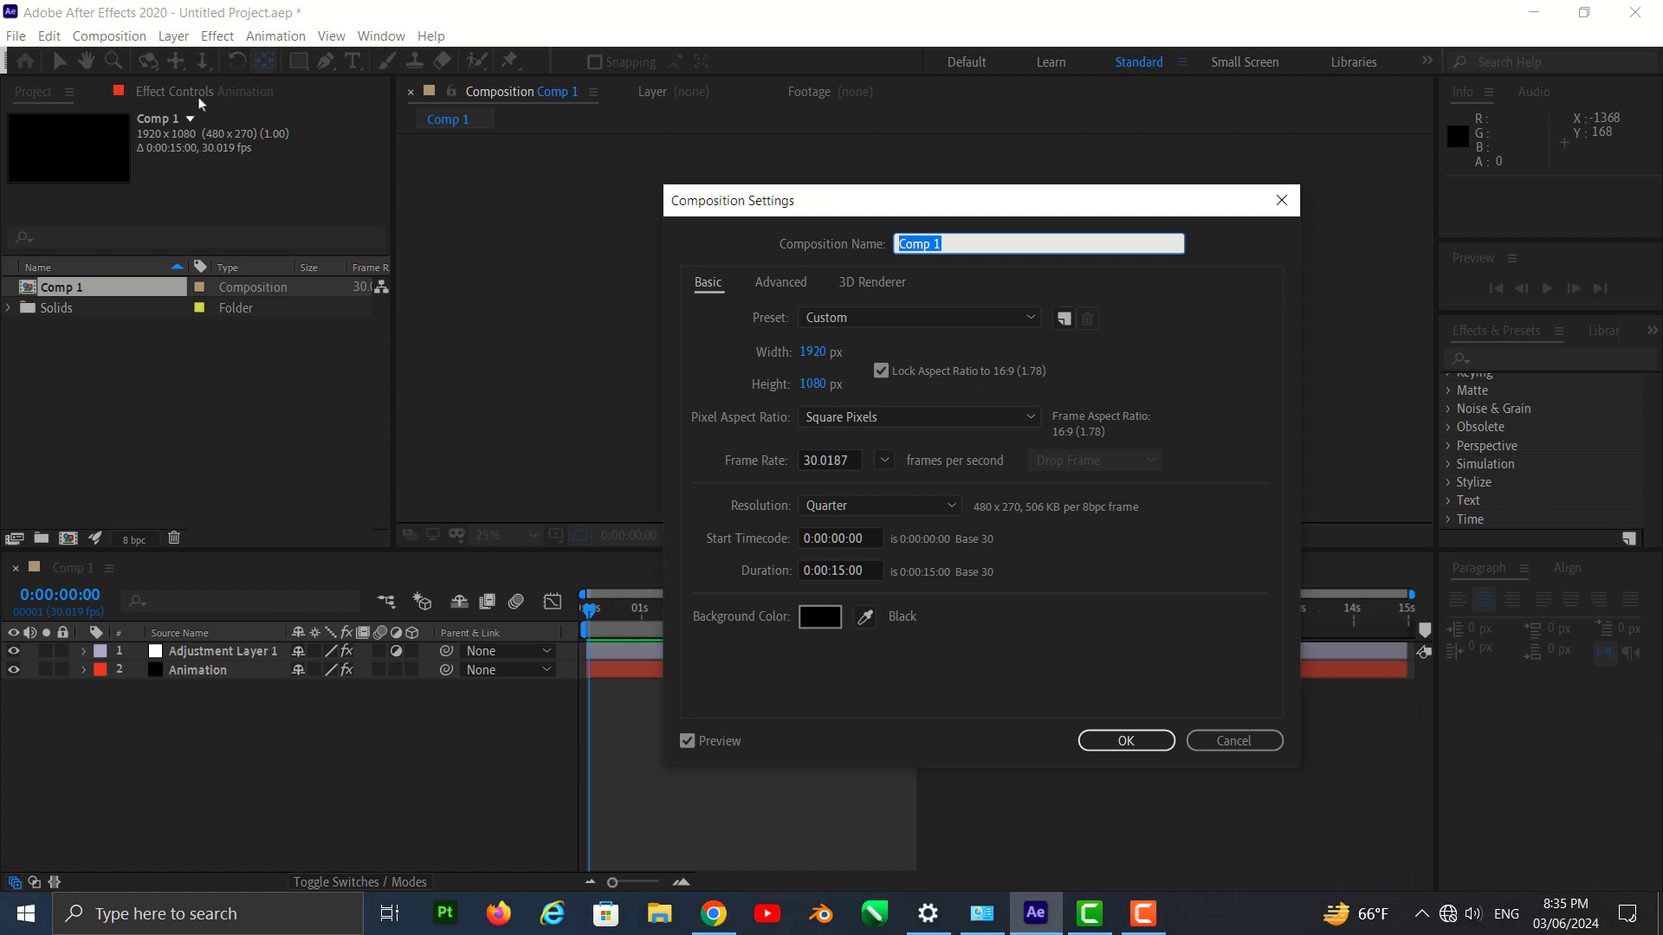
click(1238, 743)
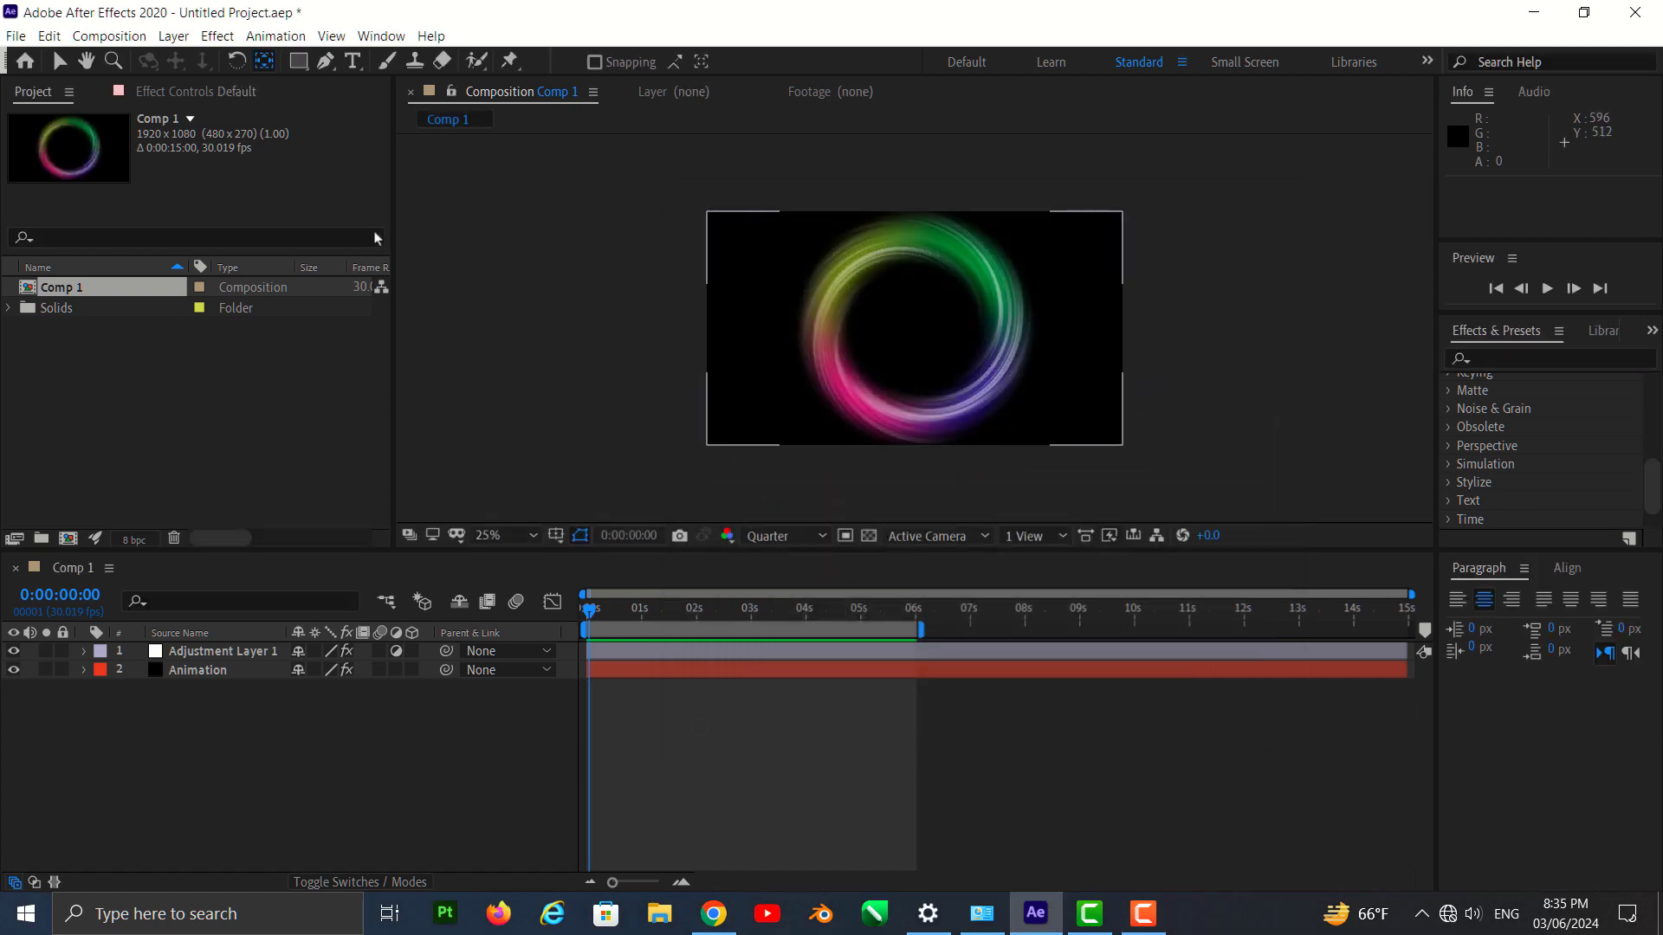
click(109, 36)
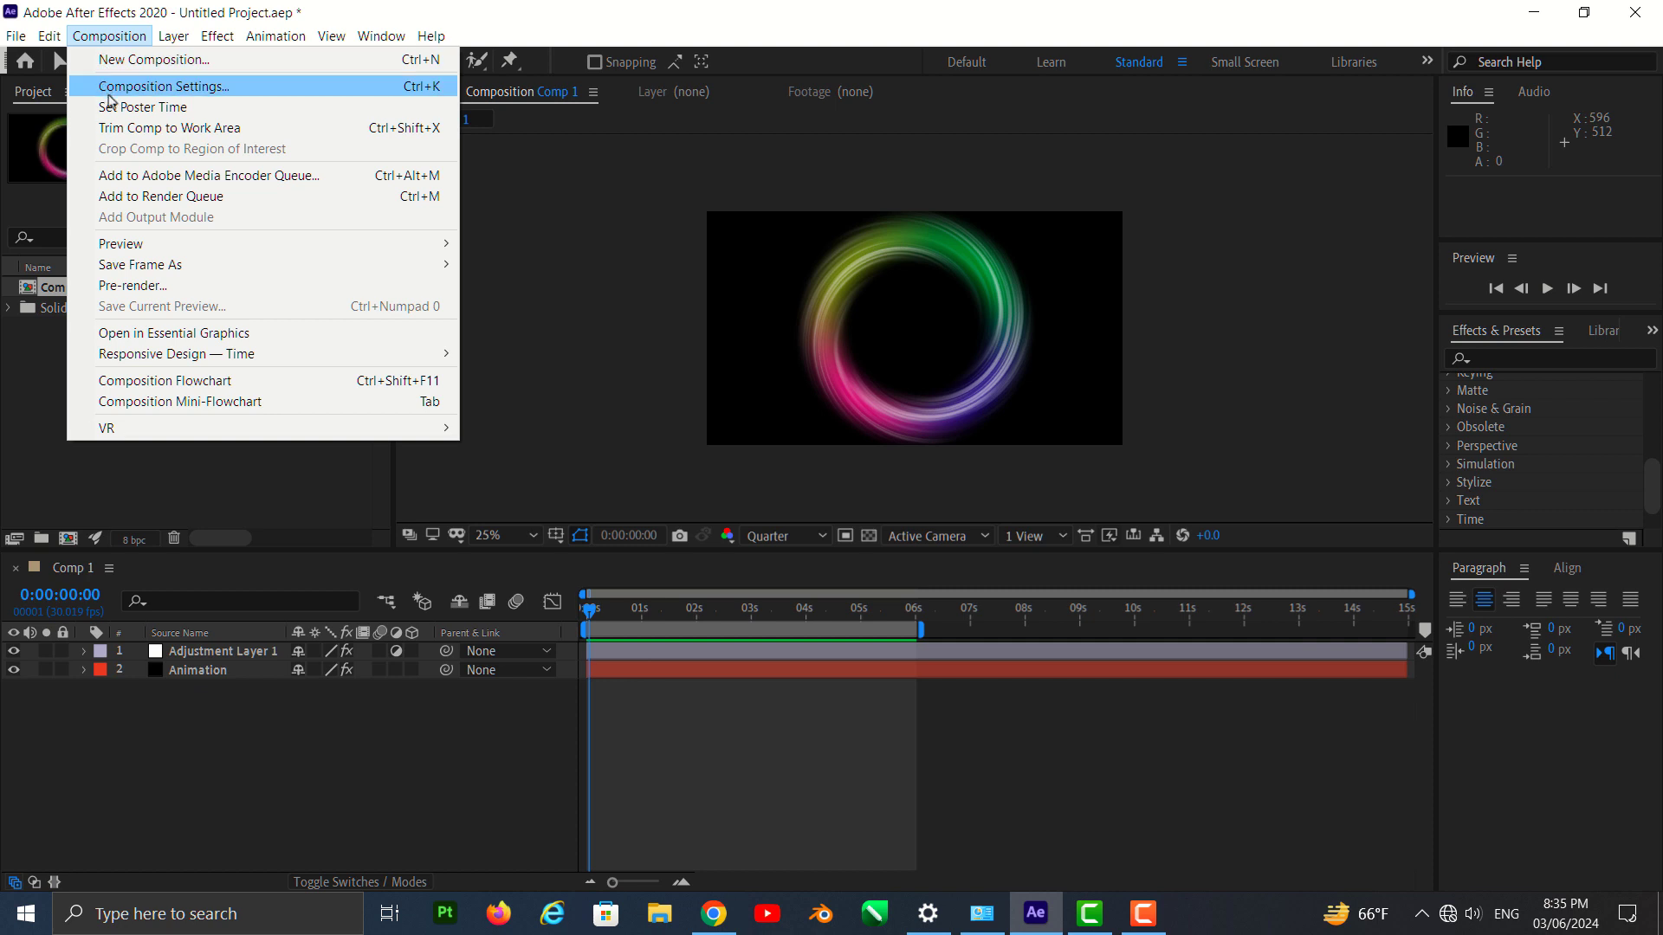
click(128, 196)
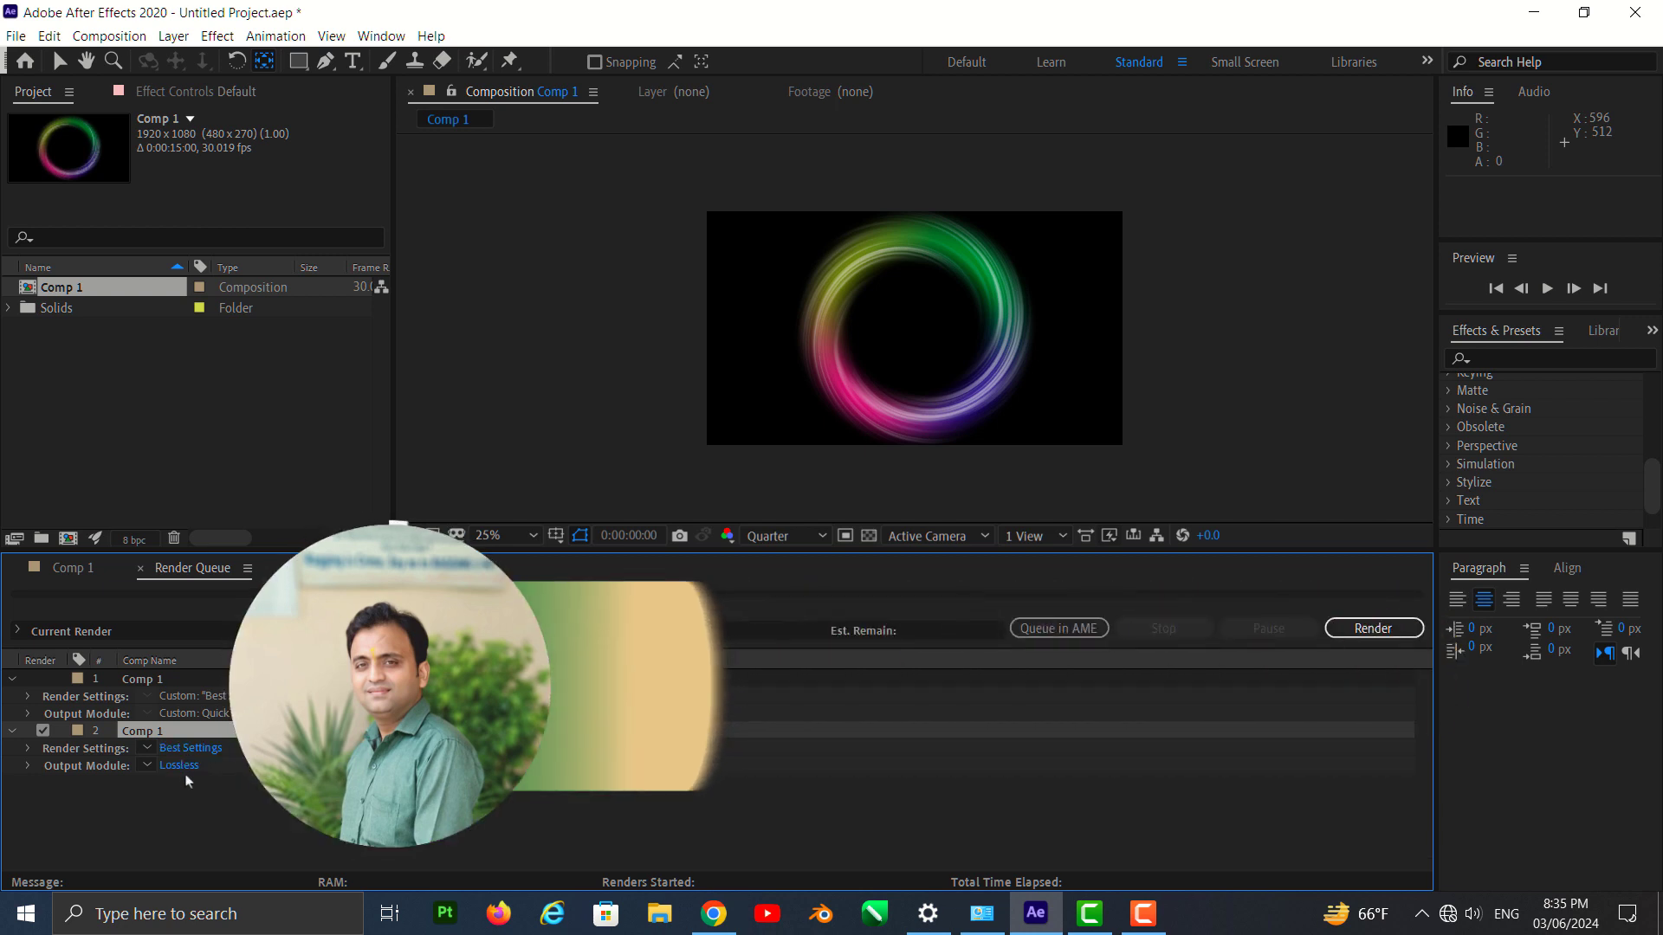
Set the output module to QuickTime, RGB + Alpha channels, Apple ProRes 4444 codec.
click(180, 765)
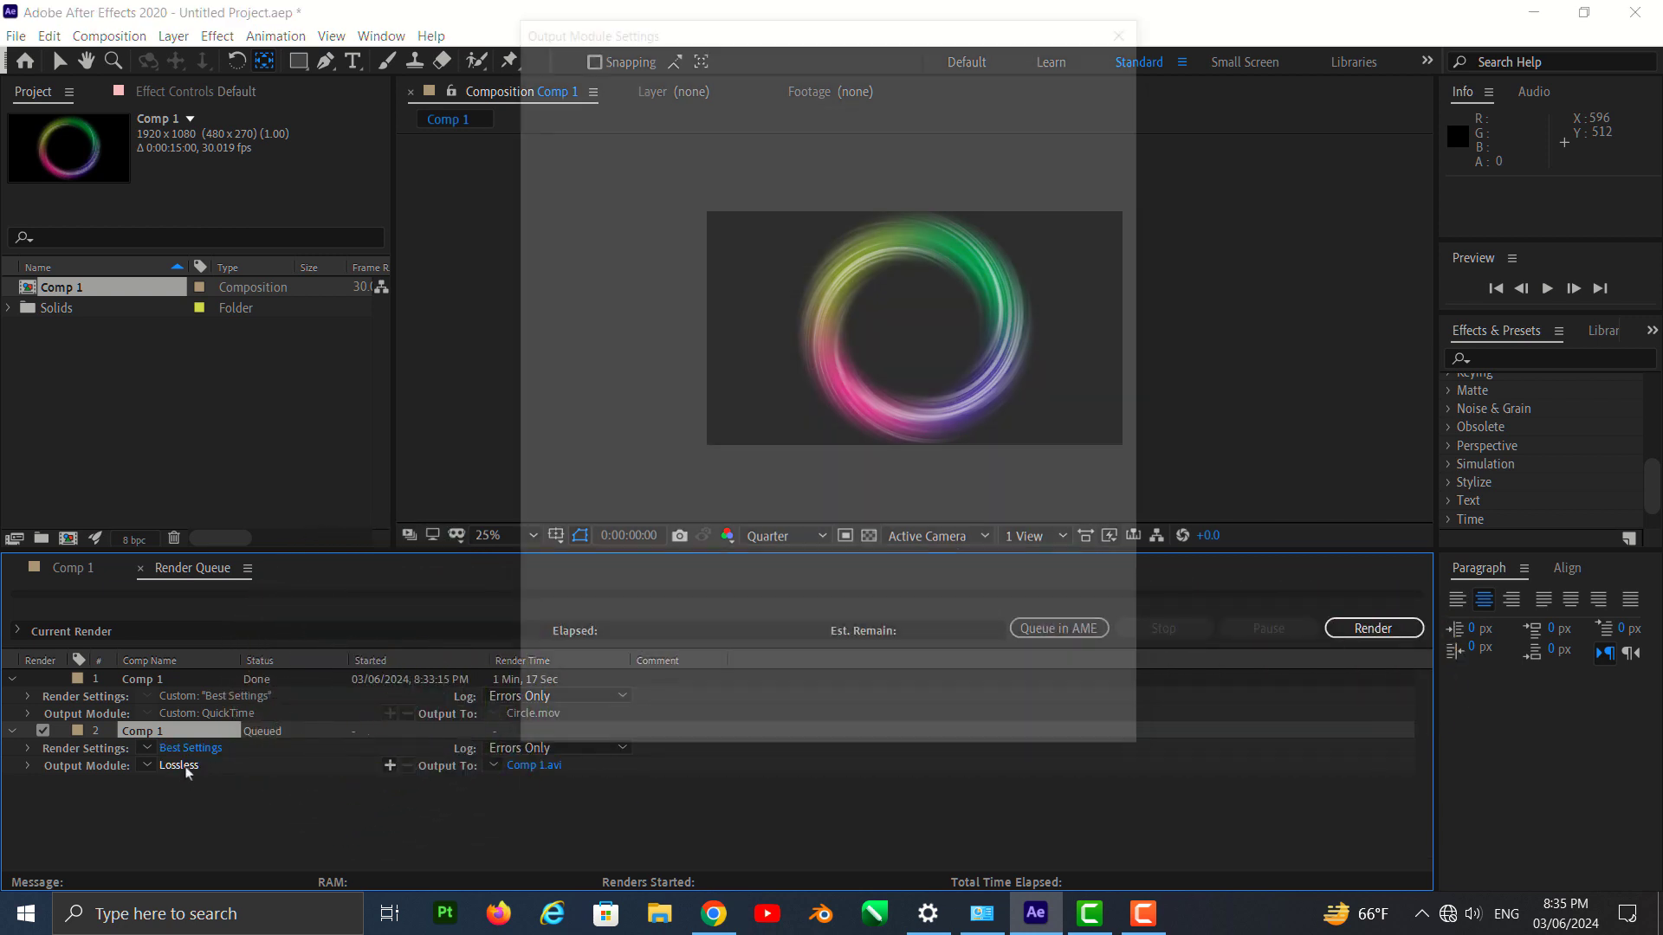
click(702, 130)
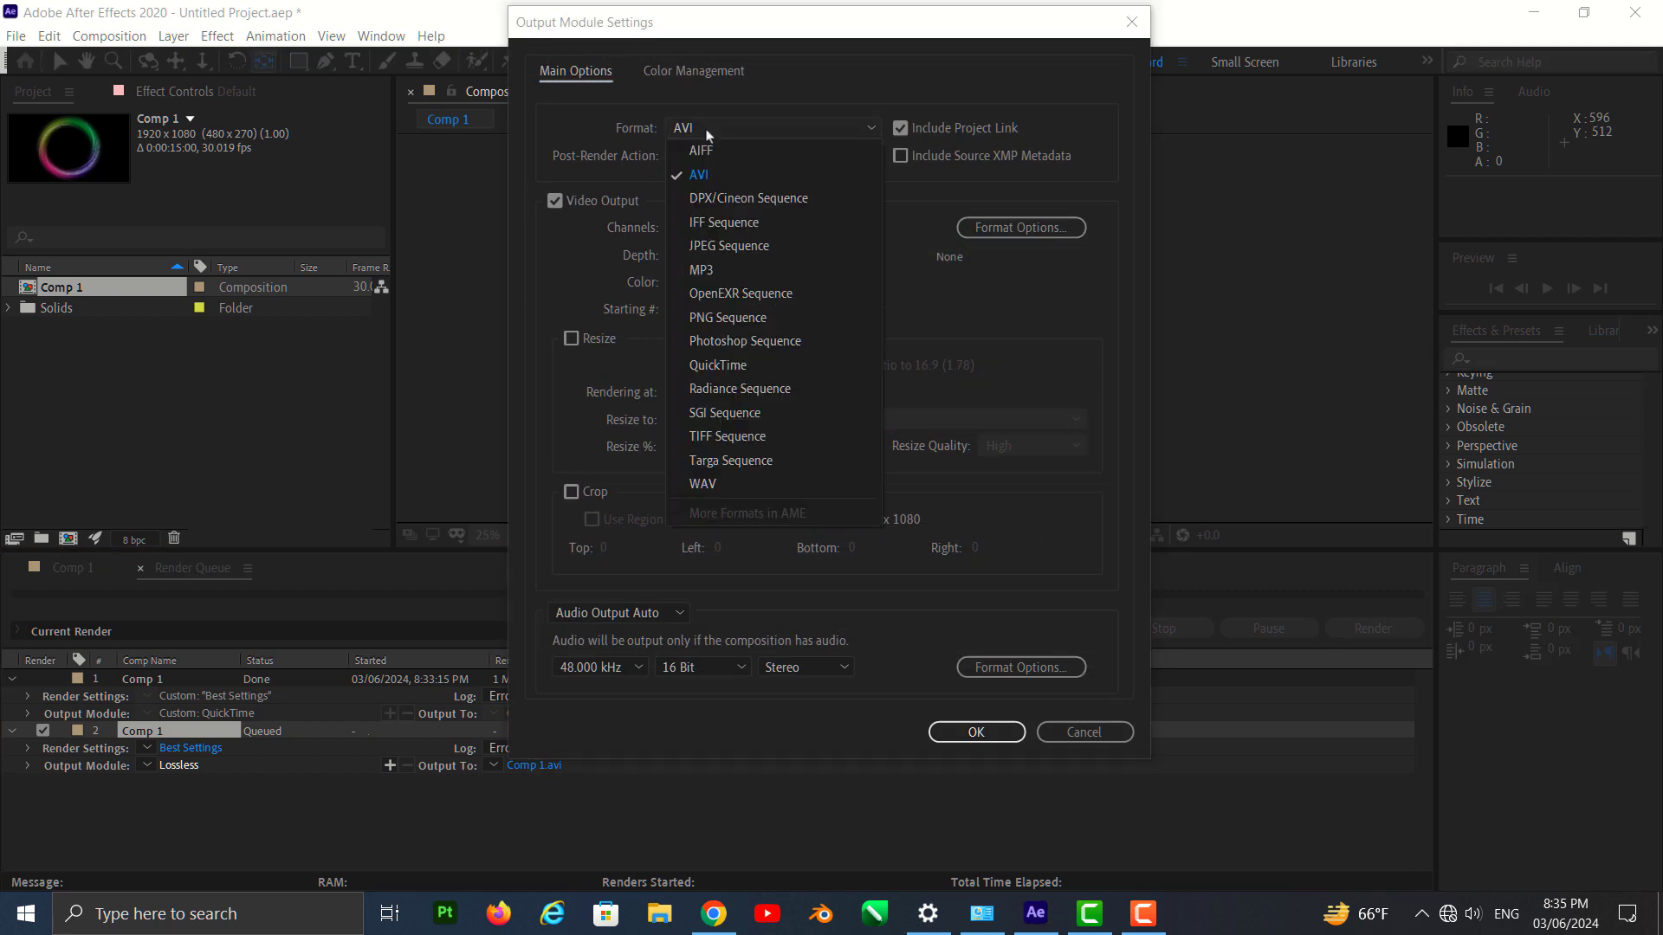
click(701, 365)
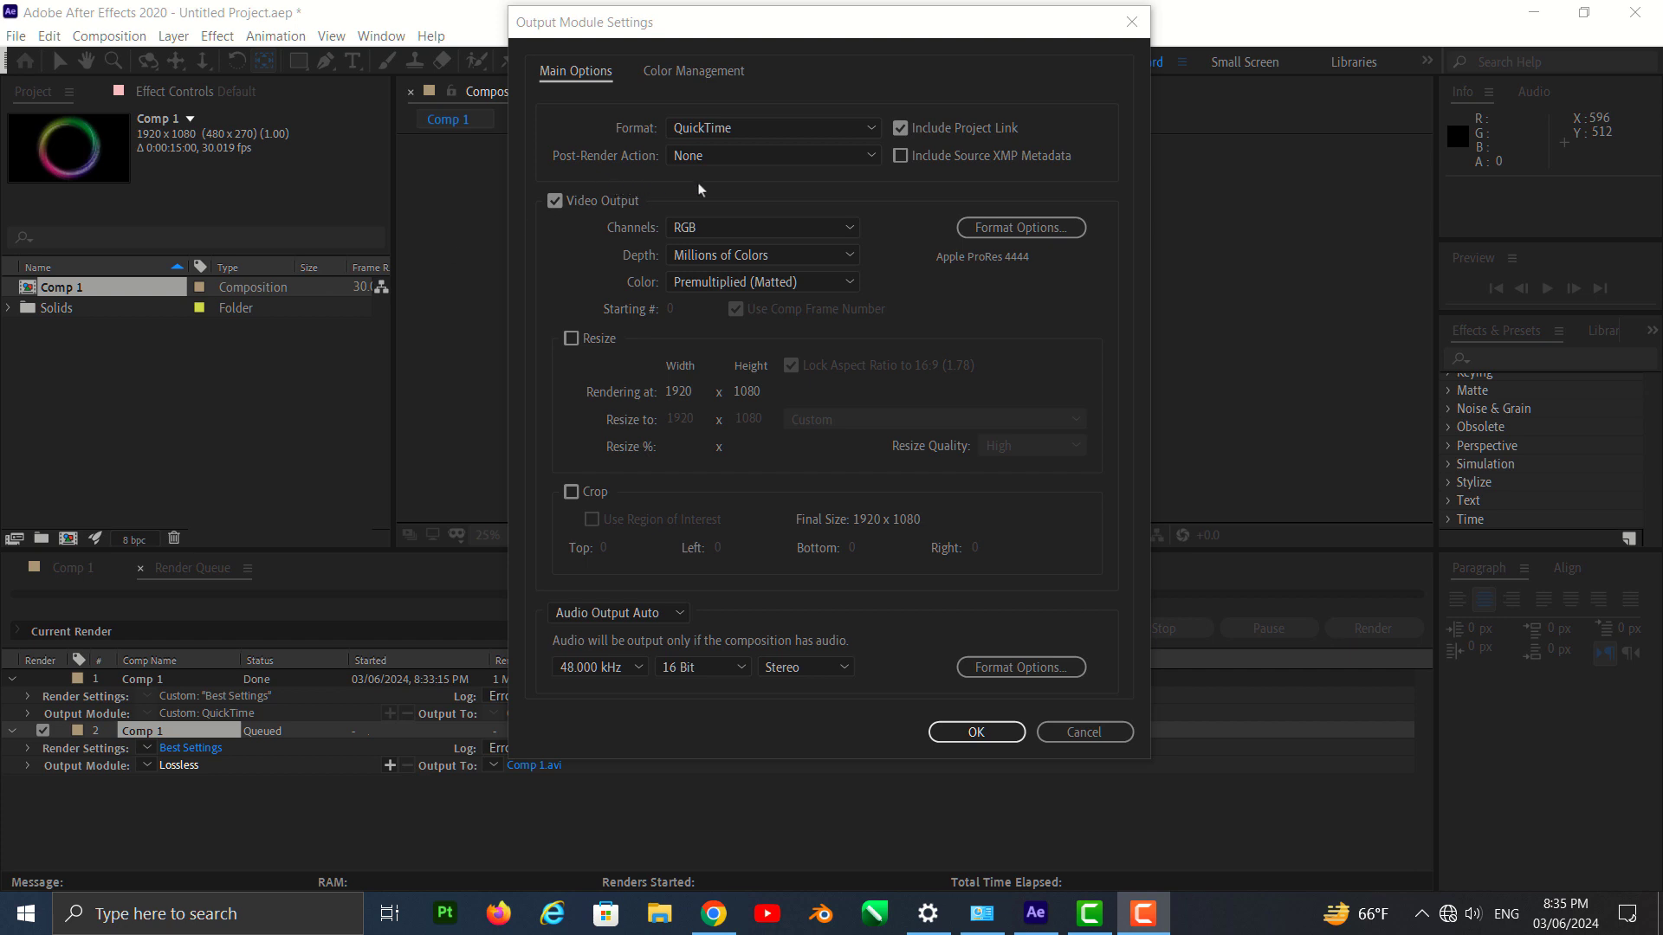
click(704, 230)
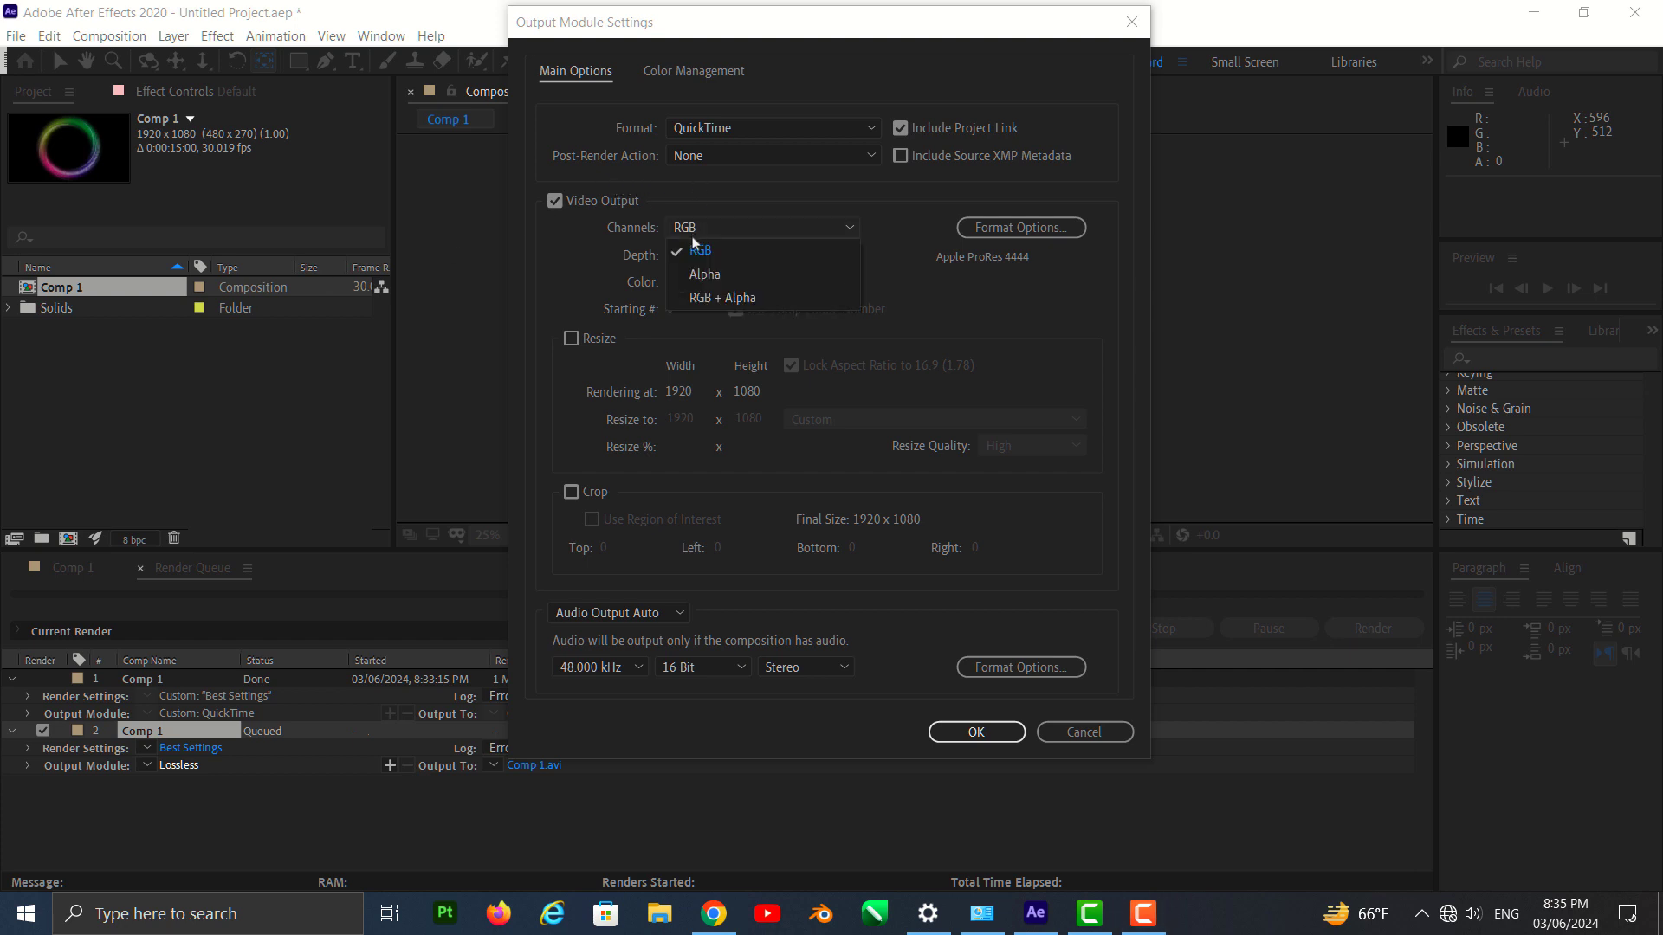
click(707, 300)
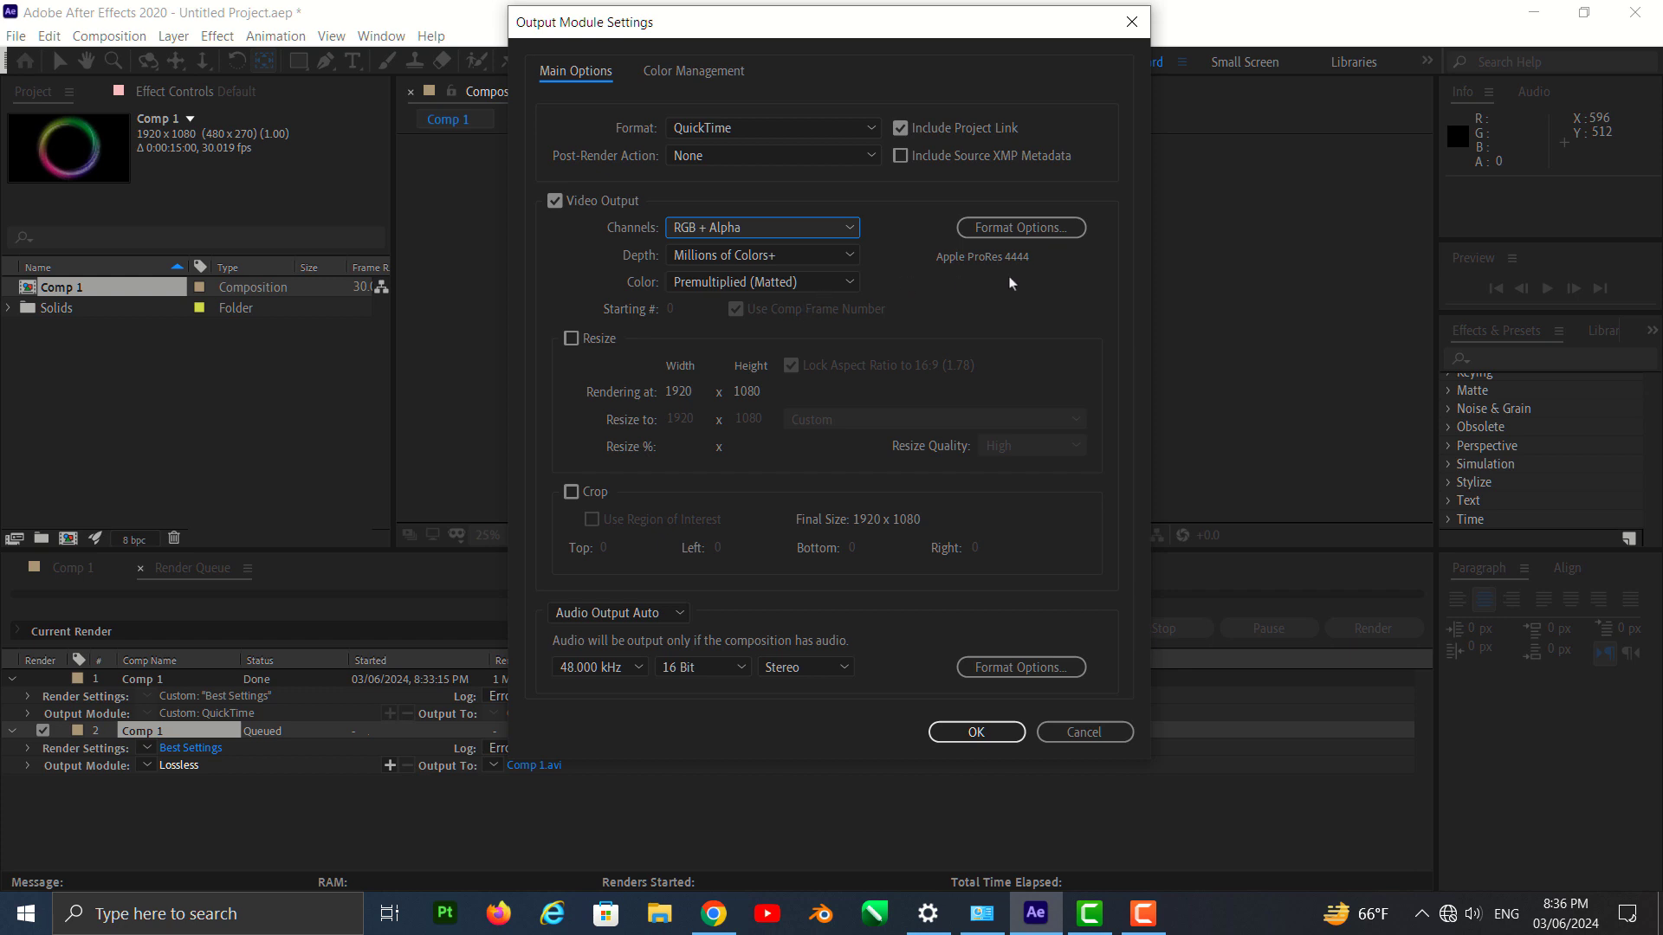
click(1022, 230)
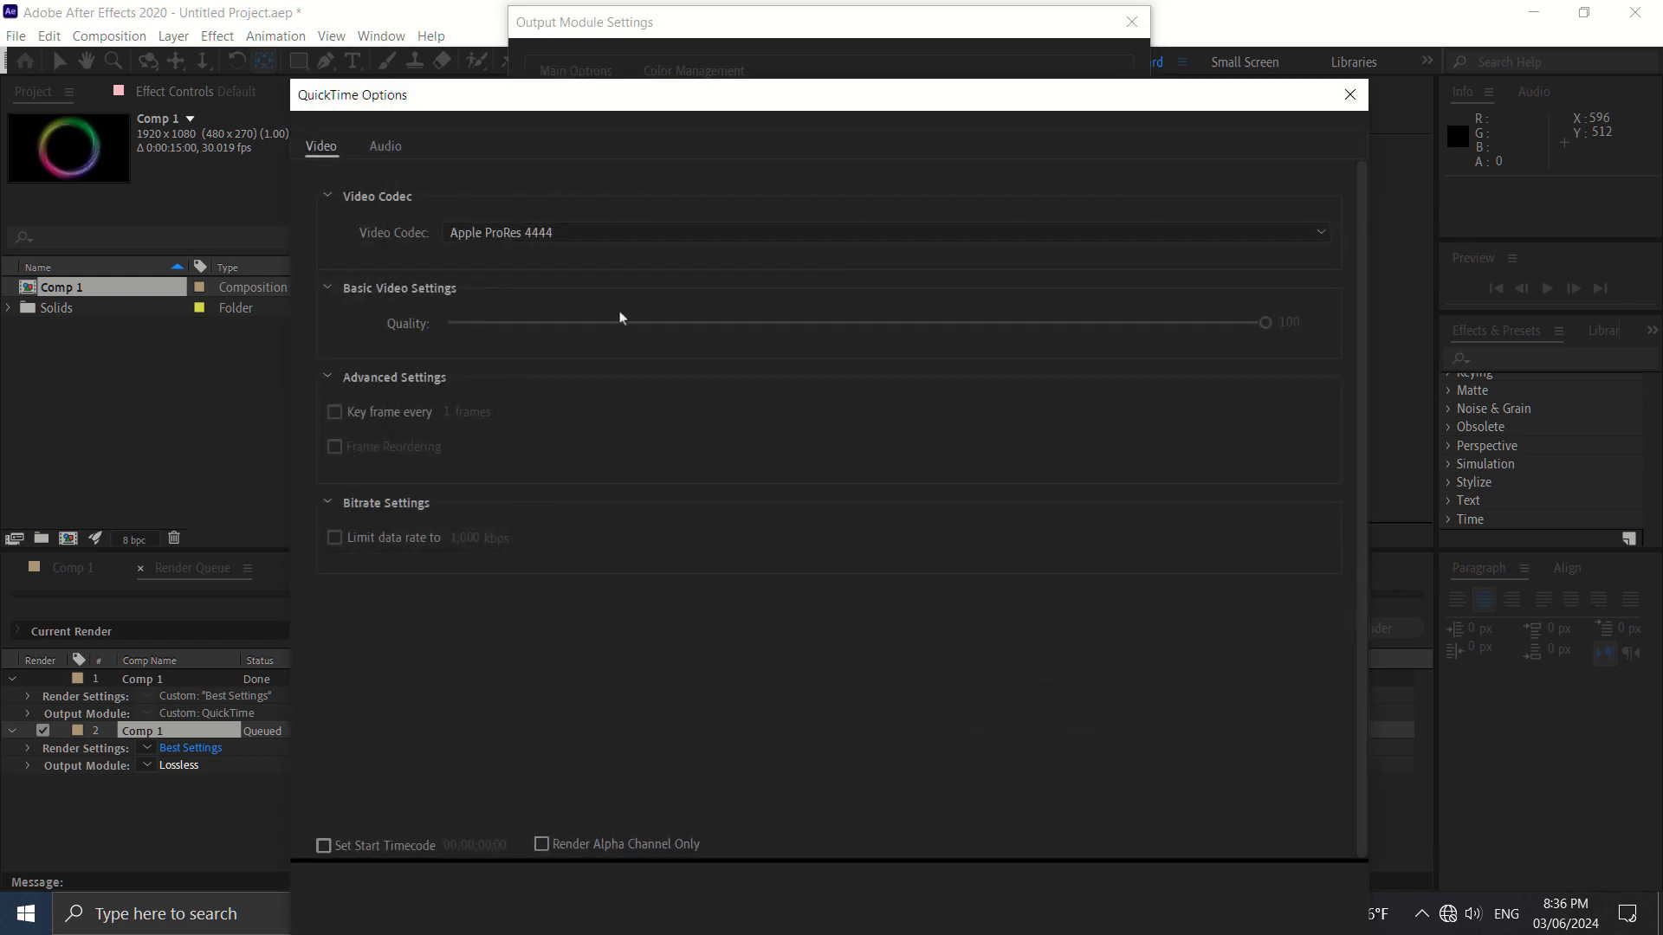
click(504, 236)
click(511, 379)
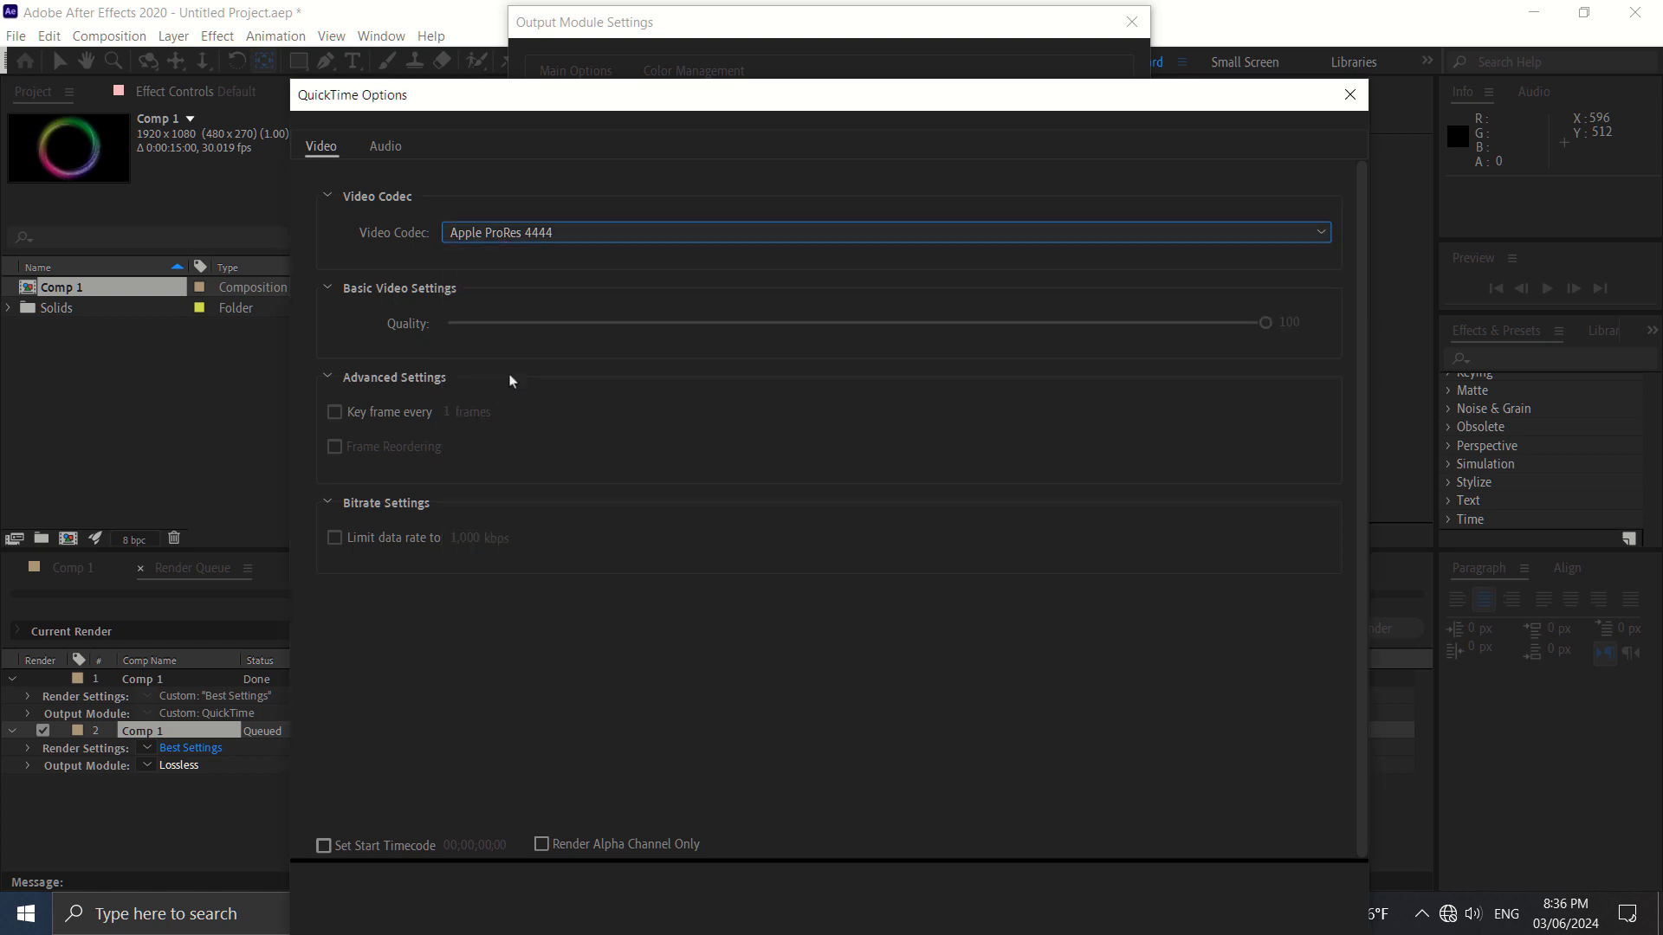
click(1349, 95)
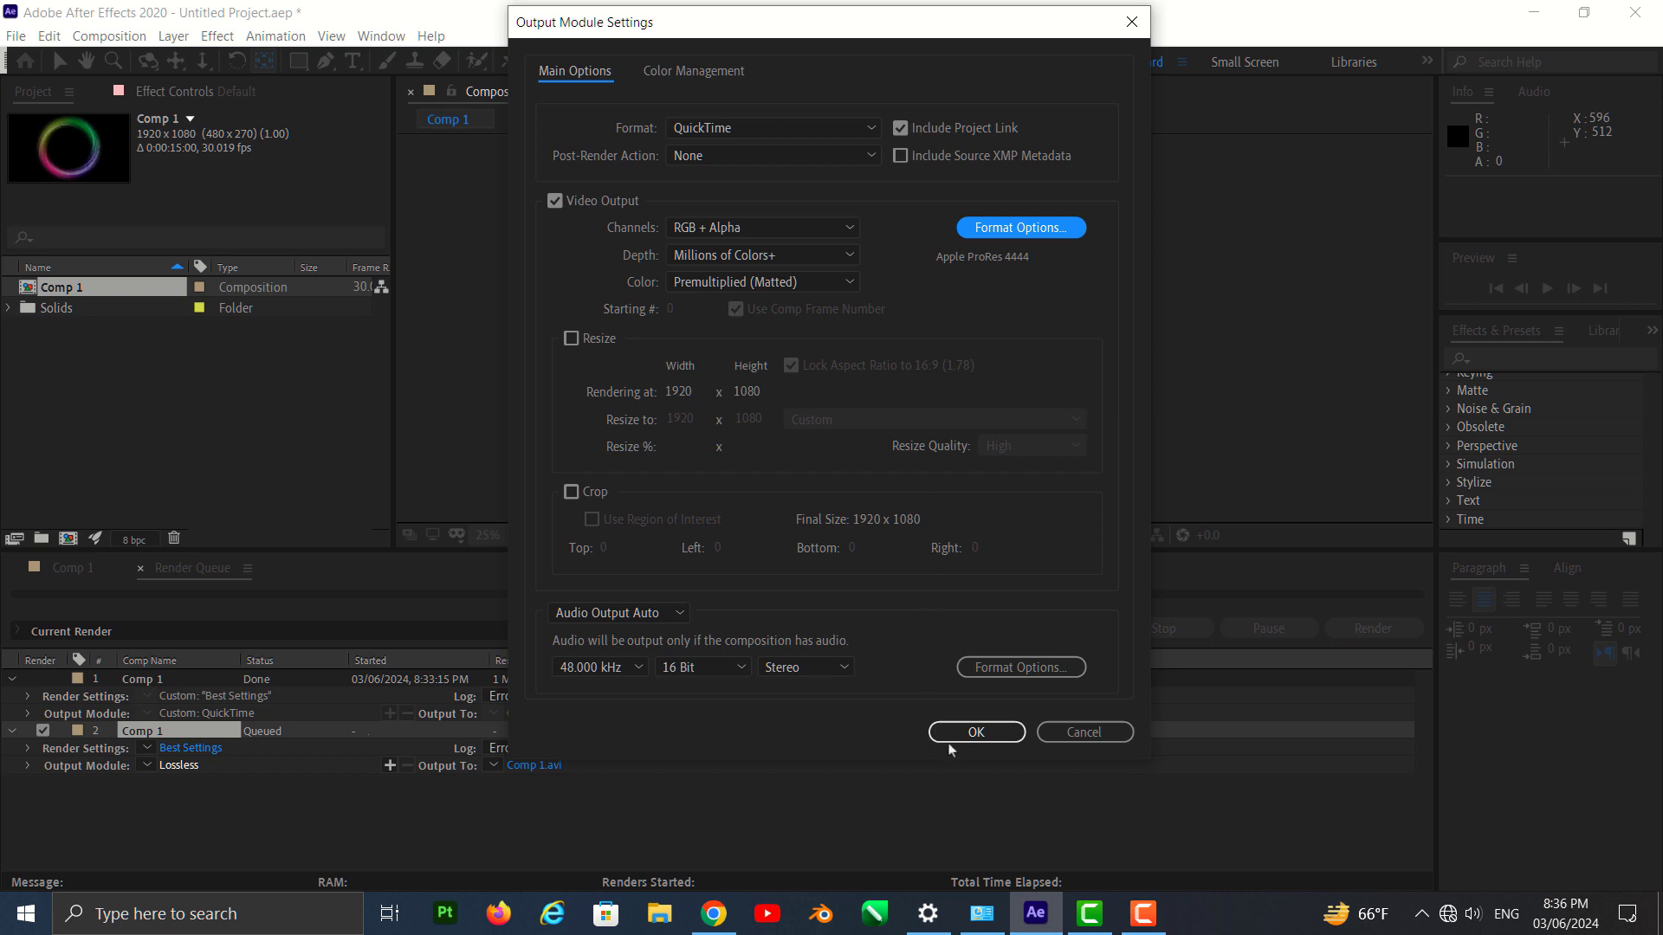
click(974, 732)
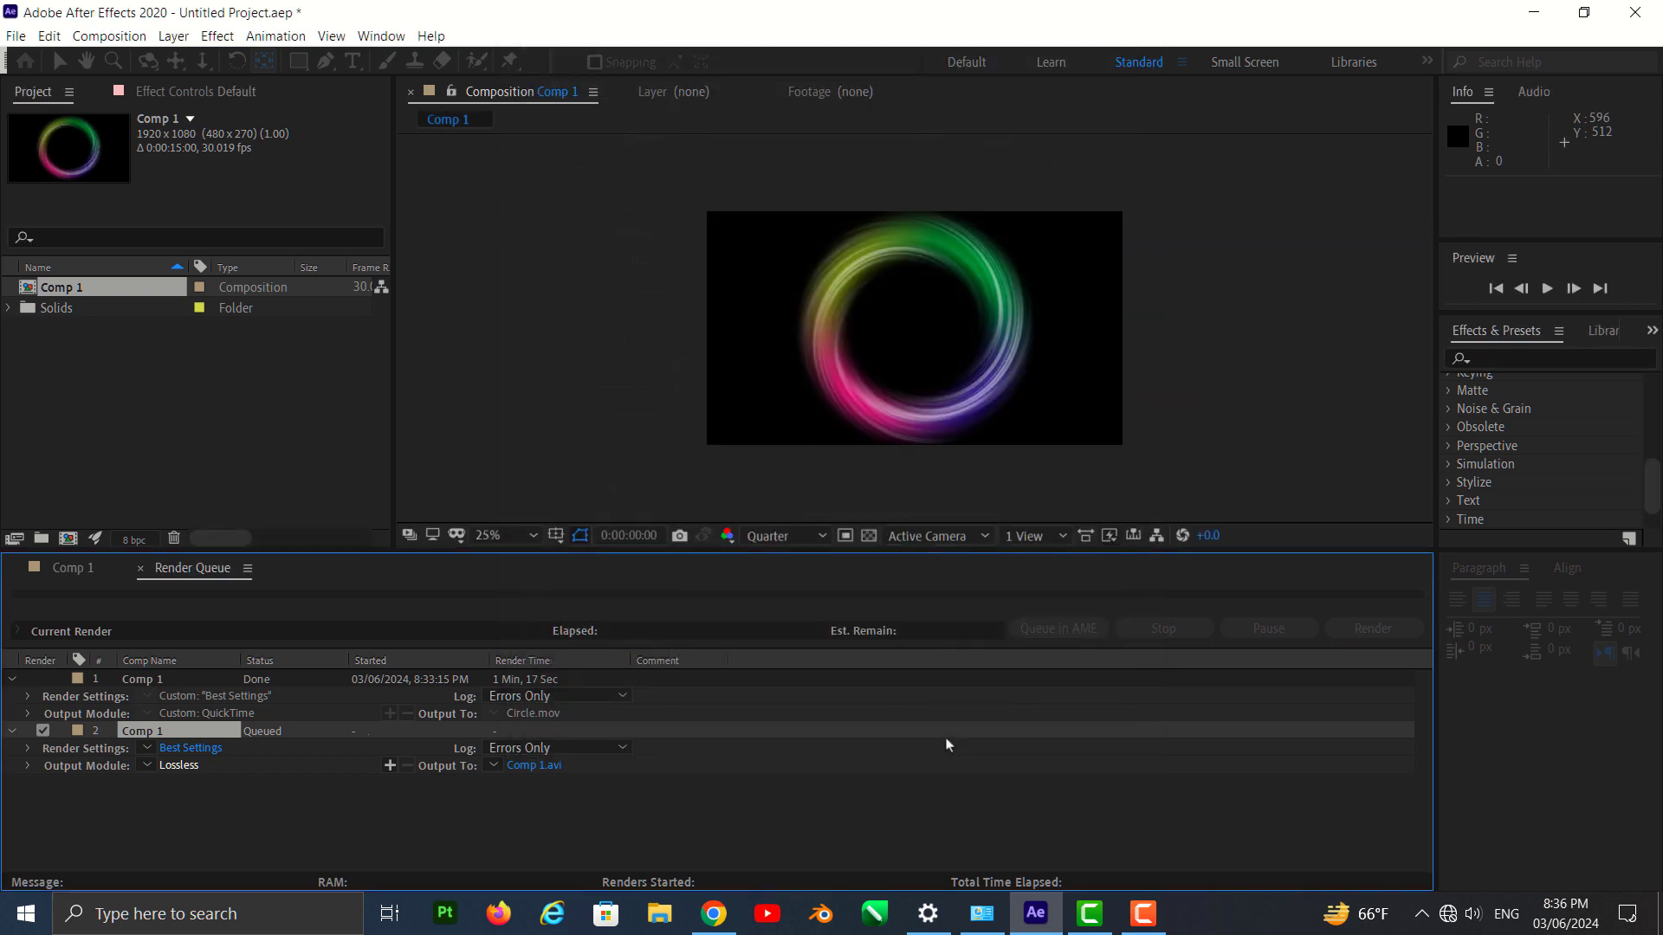
Check the output file Comp 1.mov and its save location, leaving them unchanged.
click(520, 765)
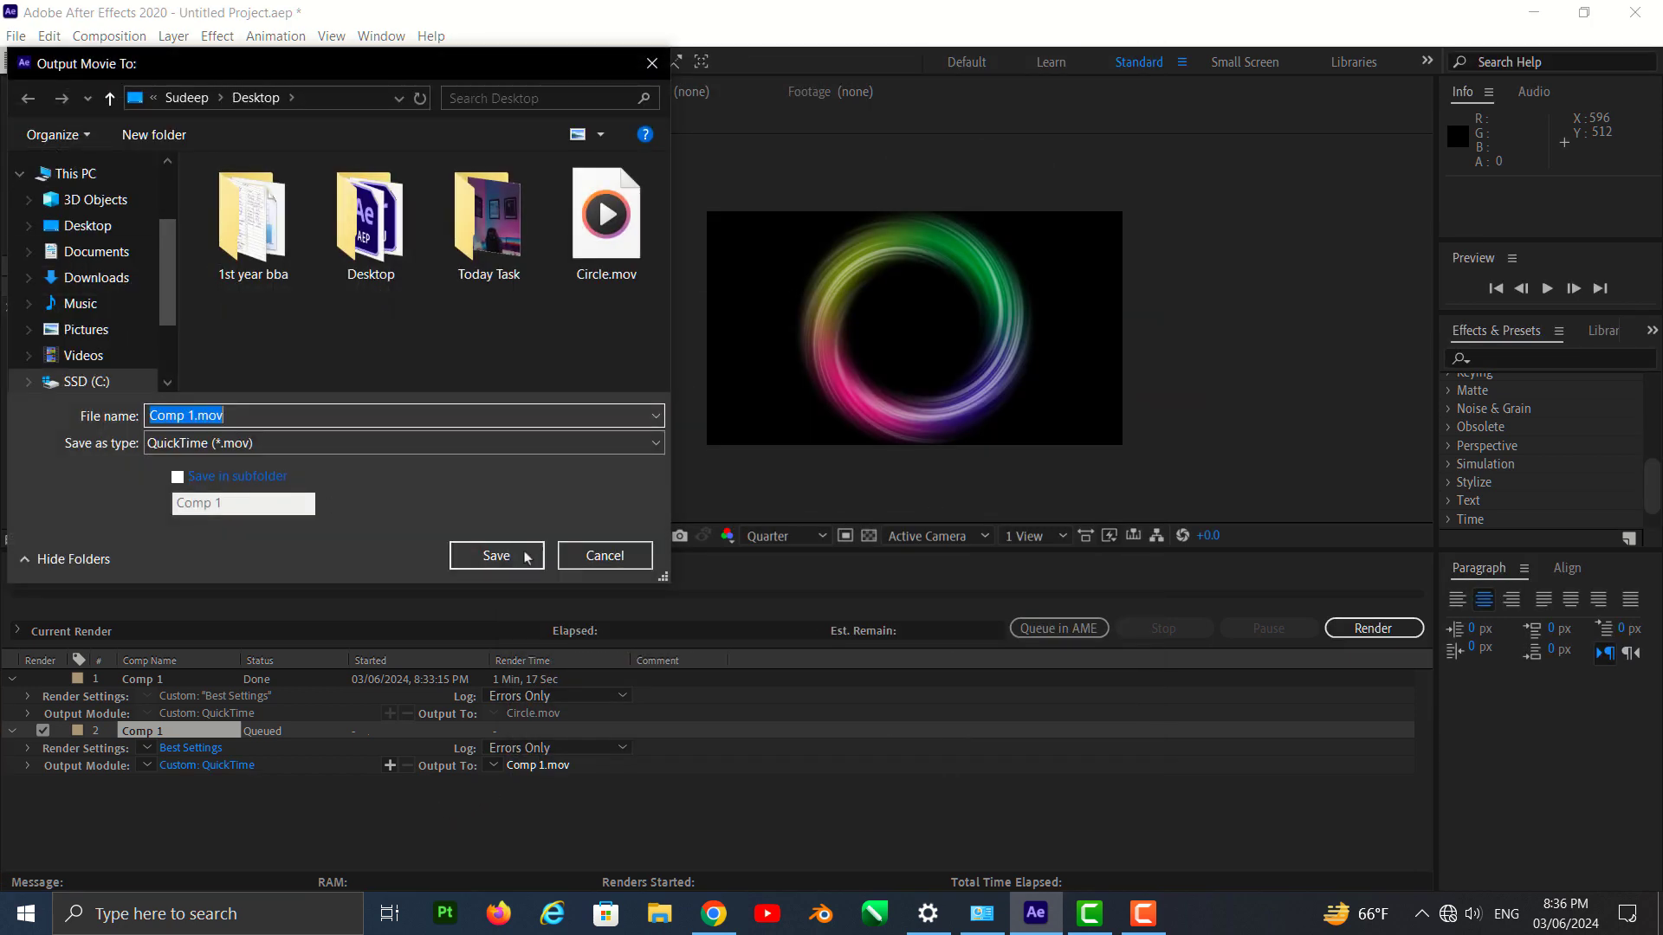
click(587, 558)
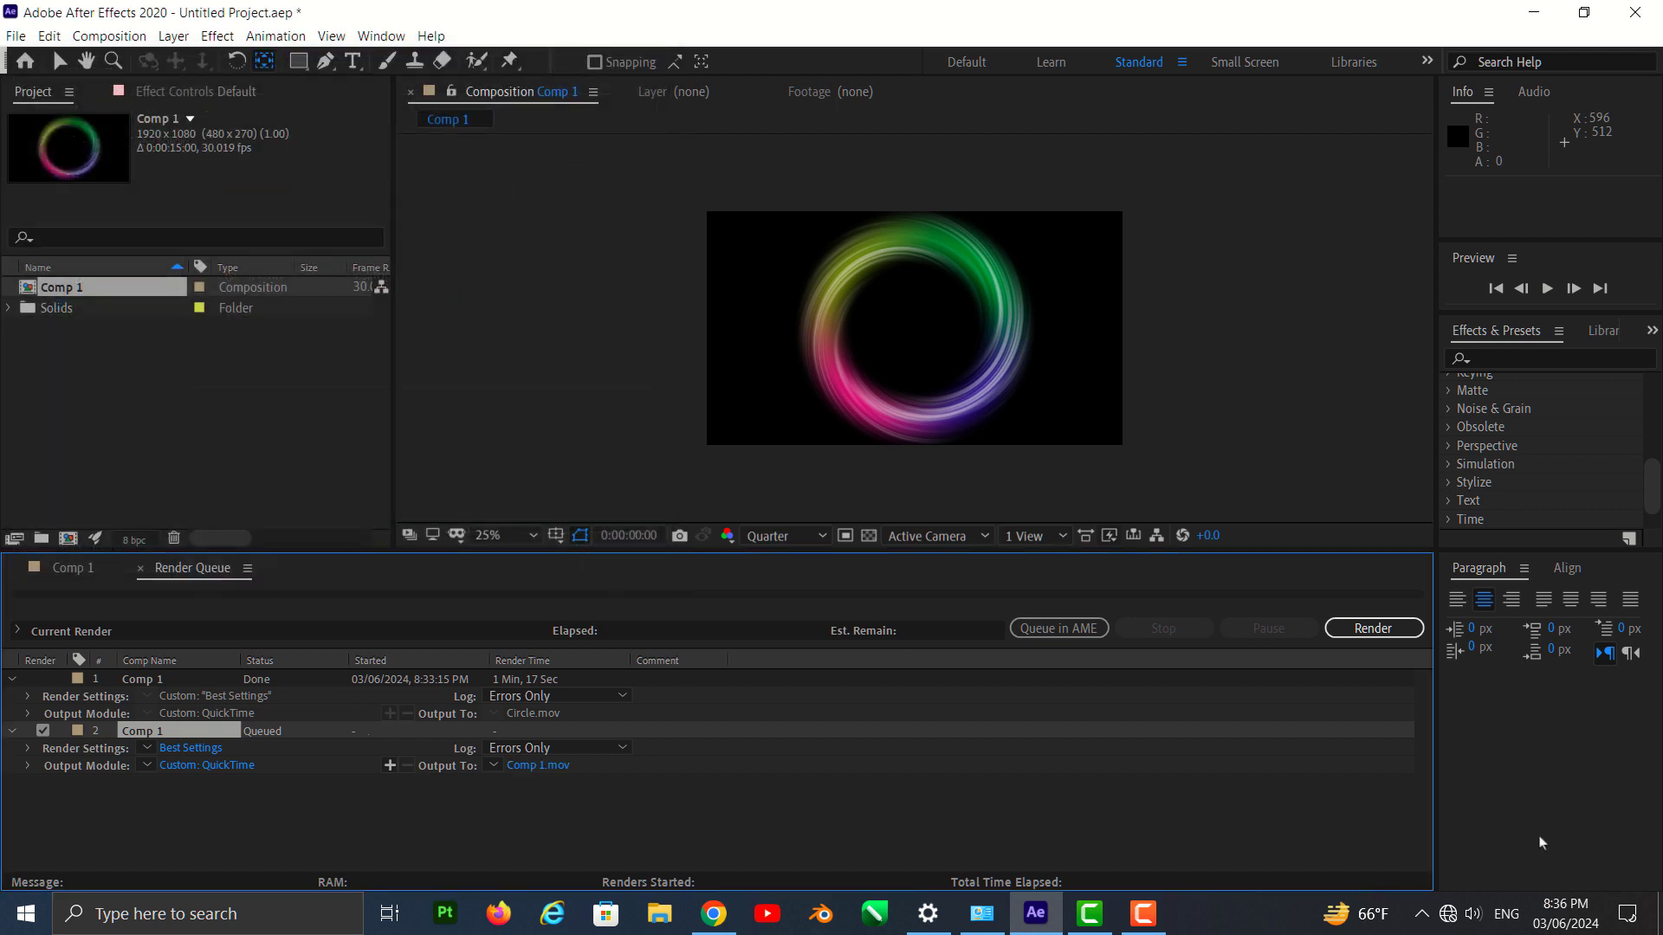
mouse_move(1275, 733)
mouse_down()
mouse_move(710, 330)
mouse_move(623, 360)
mouse_up()
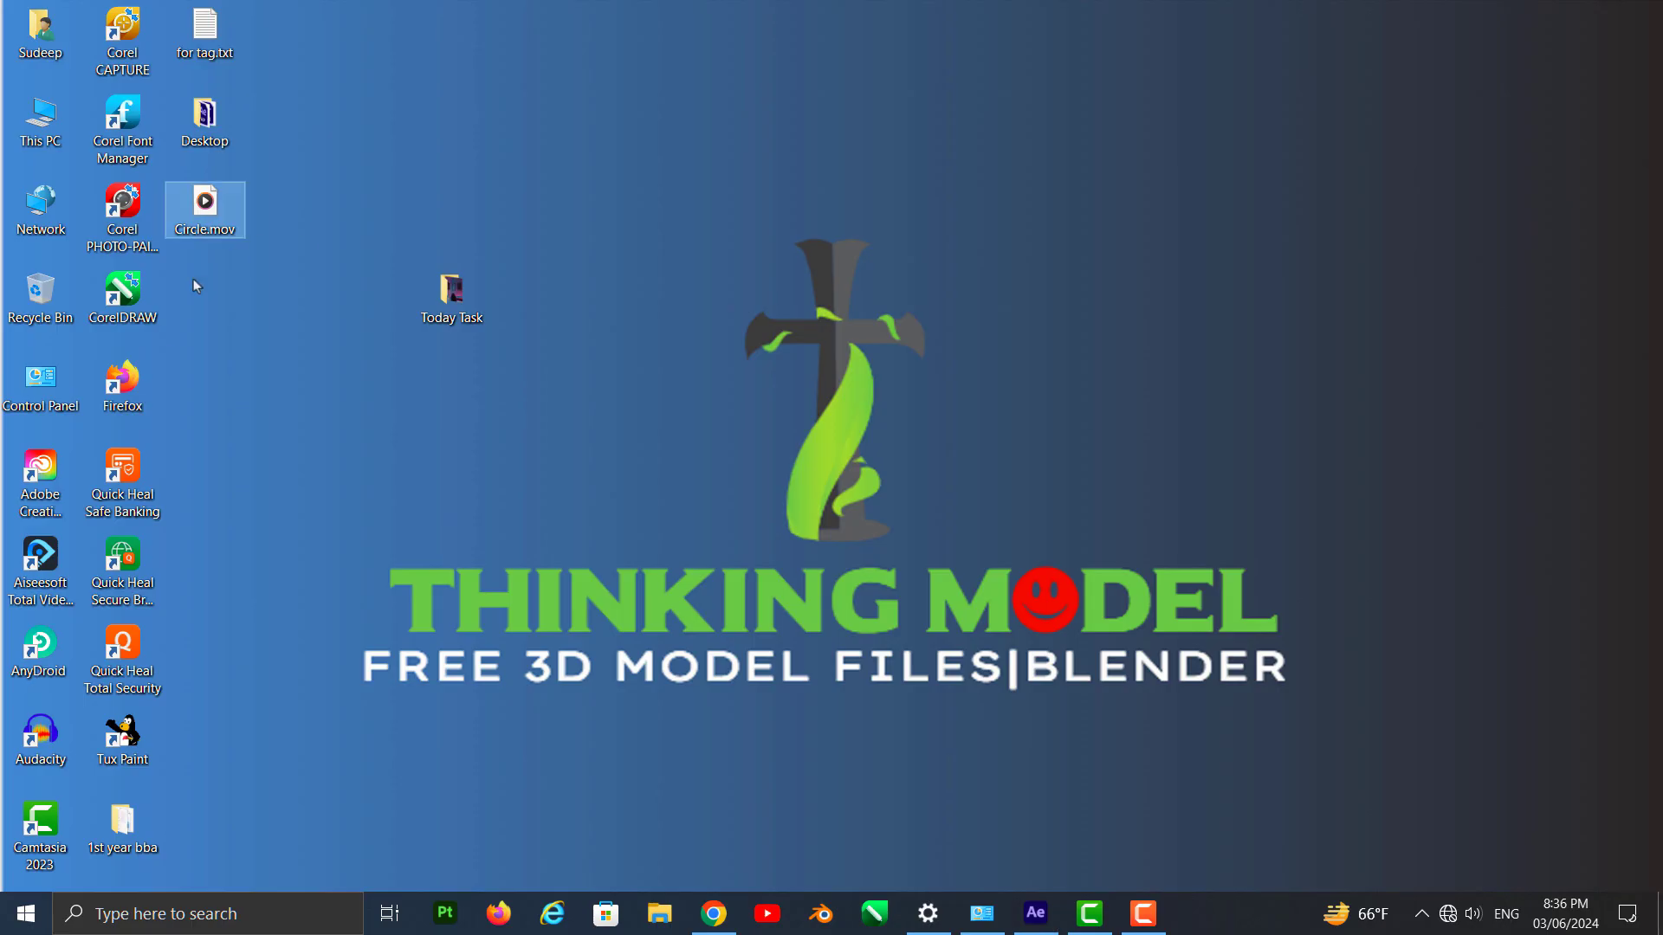
Play Circle.mov in VLC media player, then return to After Effects.
right_click(200, 214)
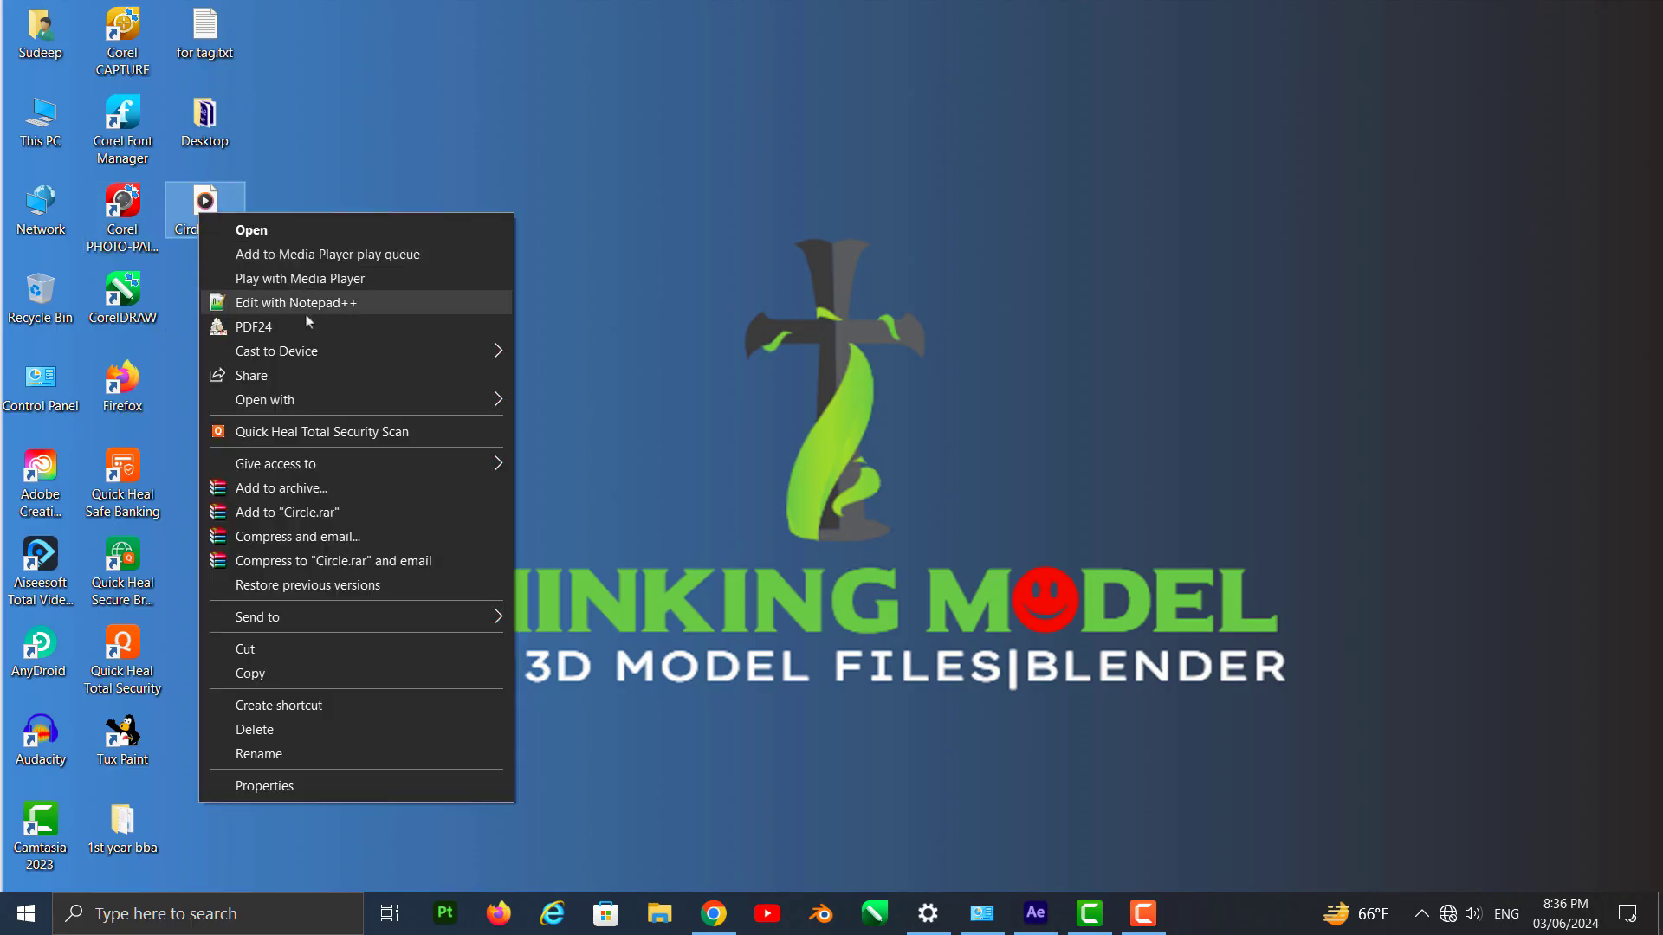
mouse_move(307, 402)
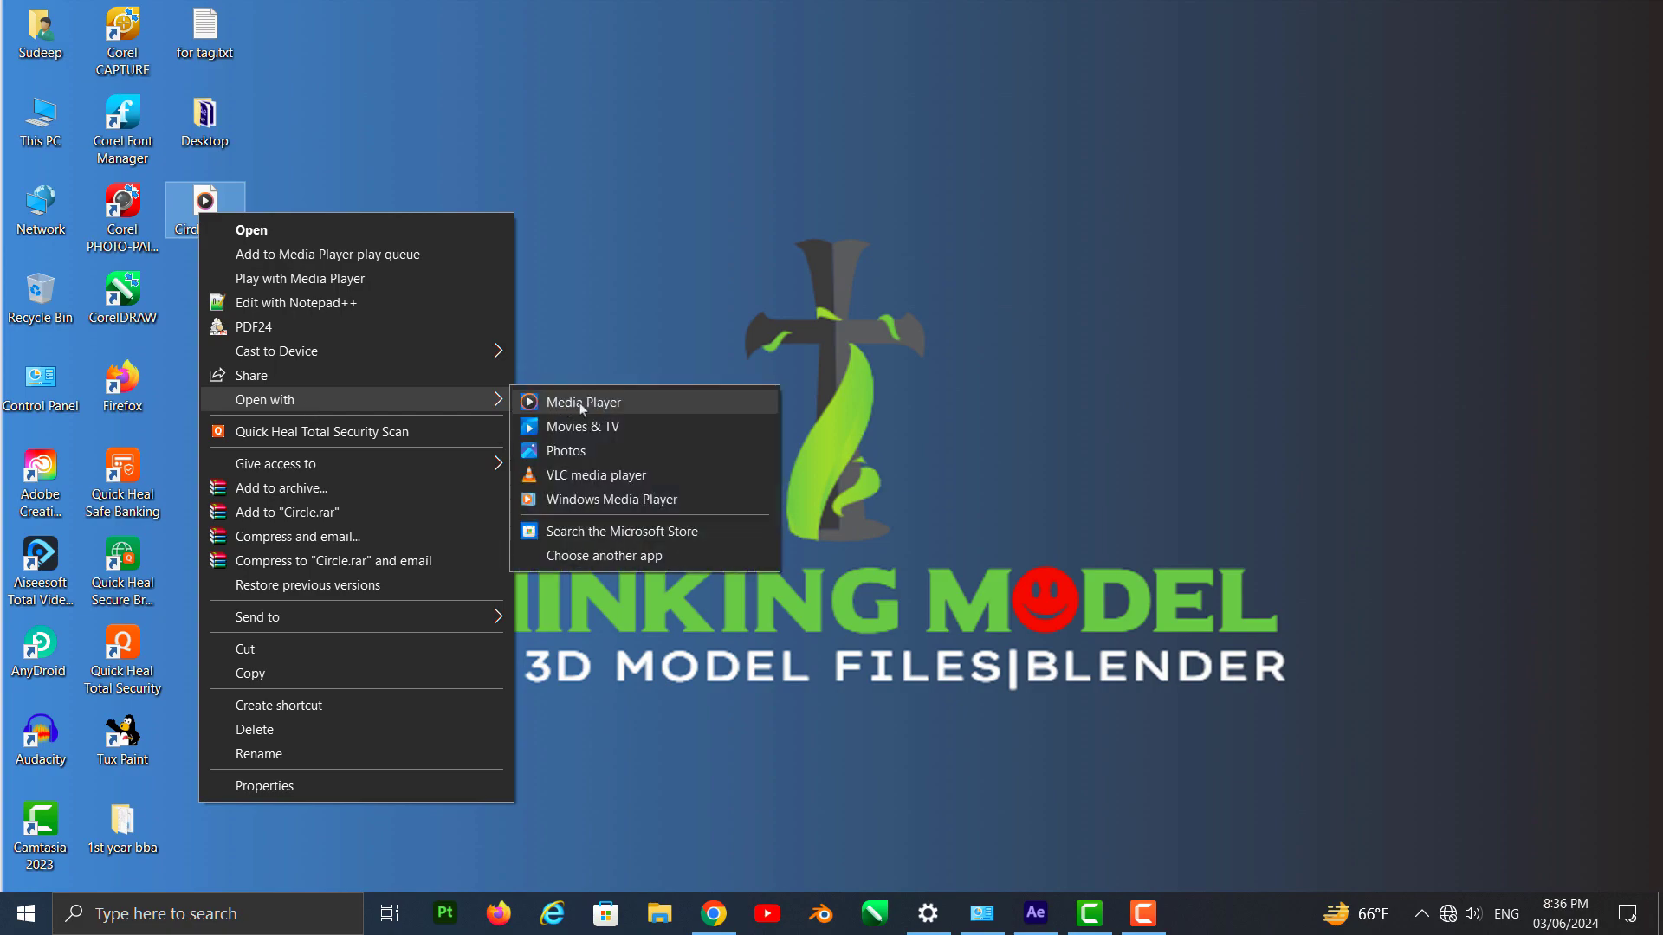
click(611, 476)
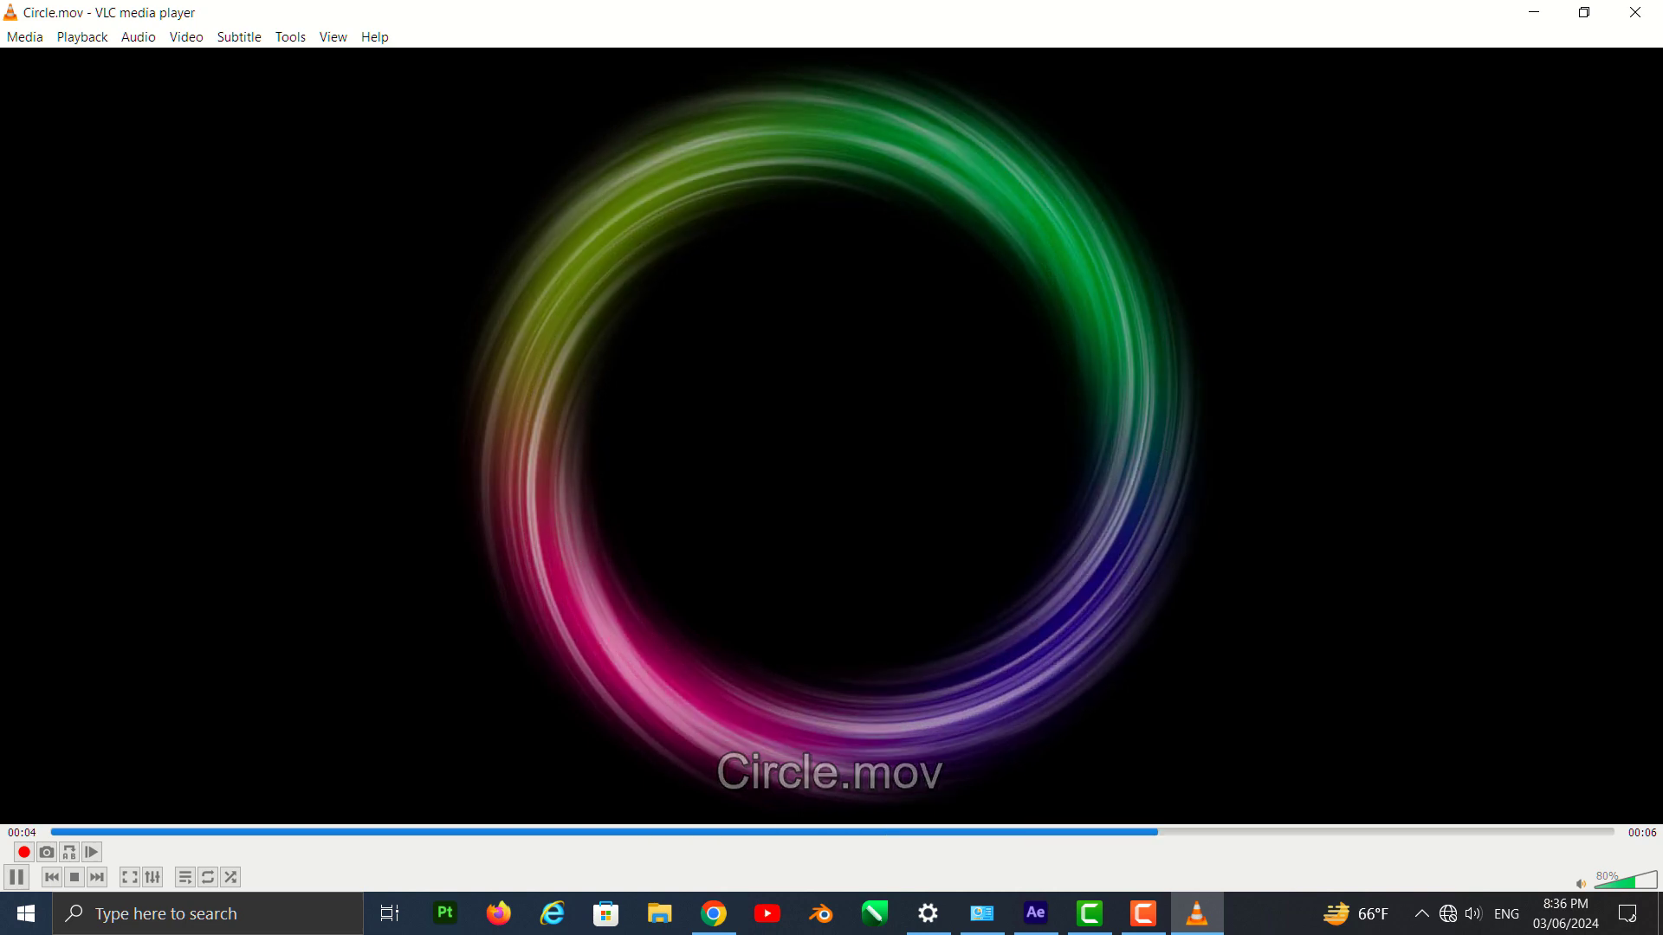
click(1058, 915)
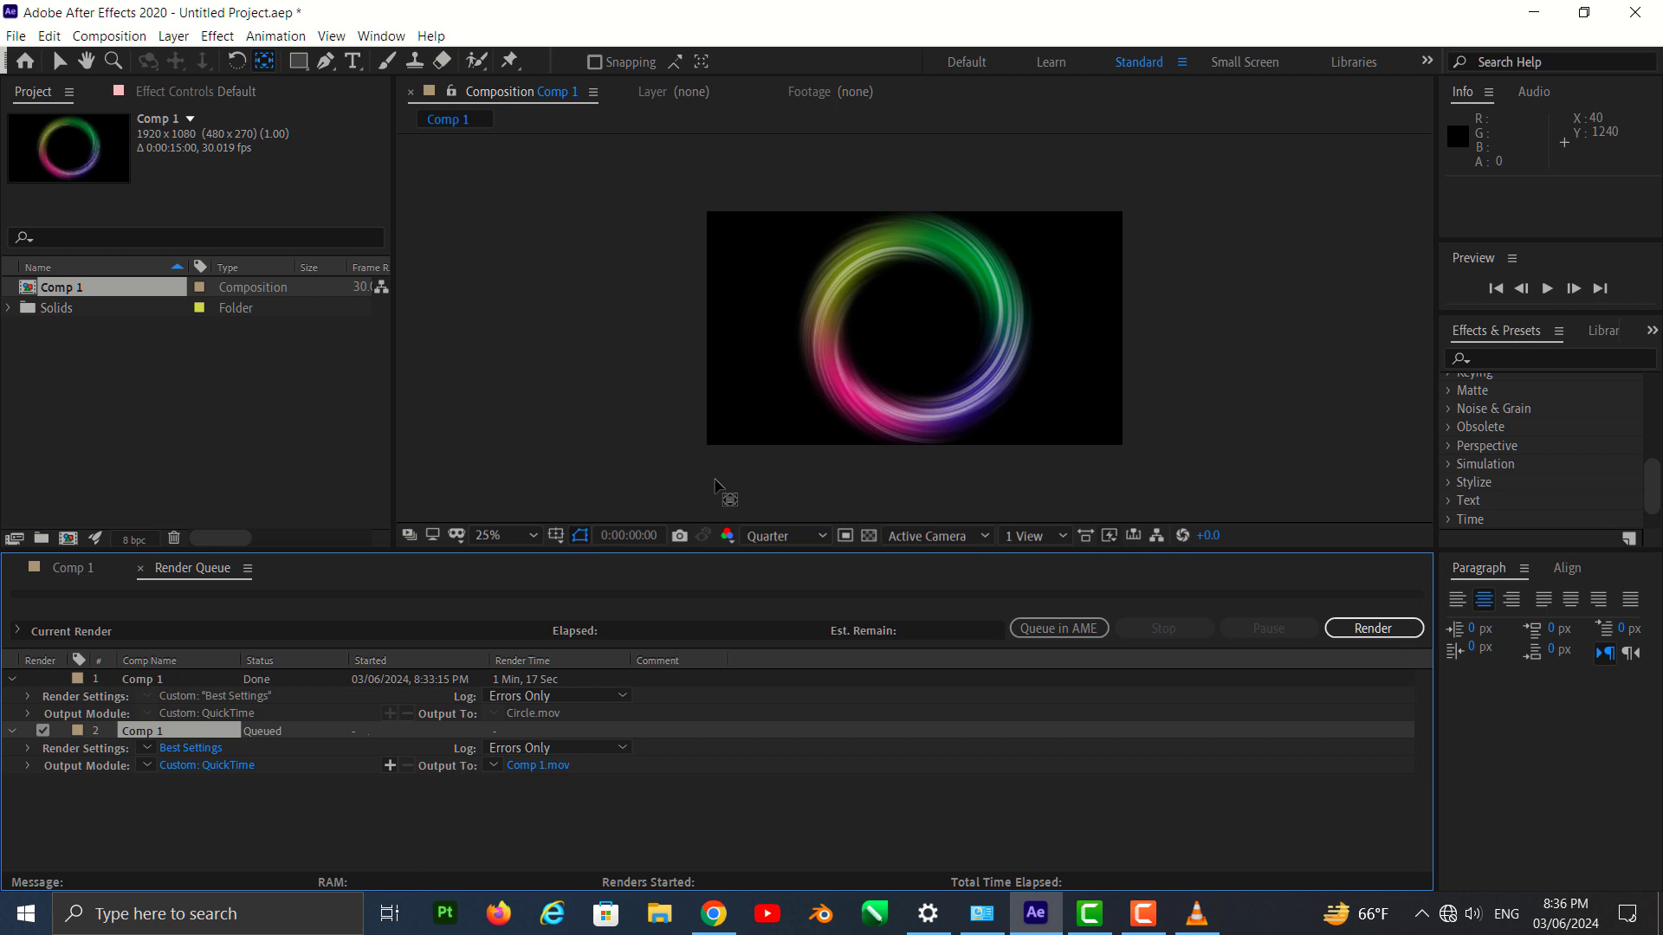
Switch to the Comp 1 timeline and preview the coloured smoke ring animation.
click(63, 574)
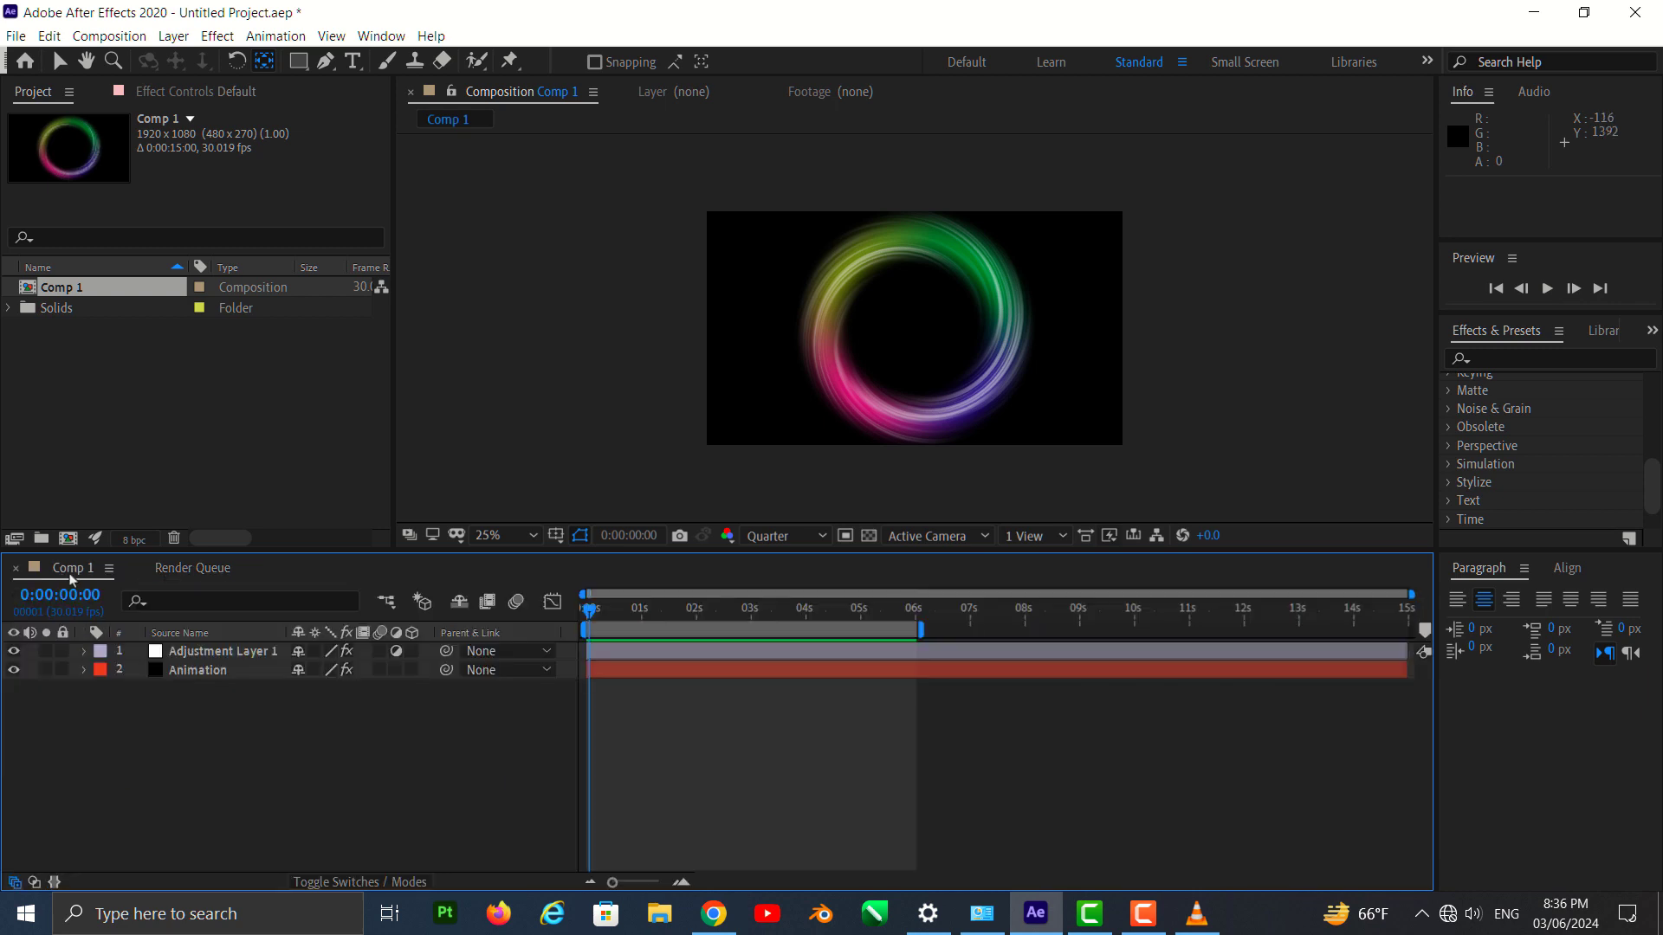
key(space)
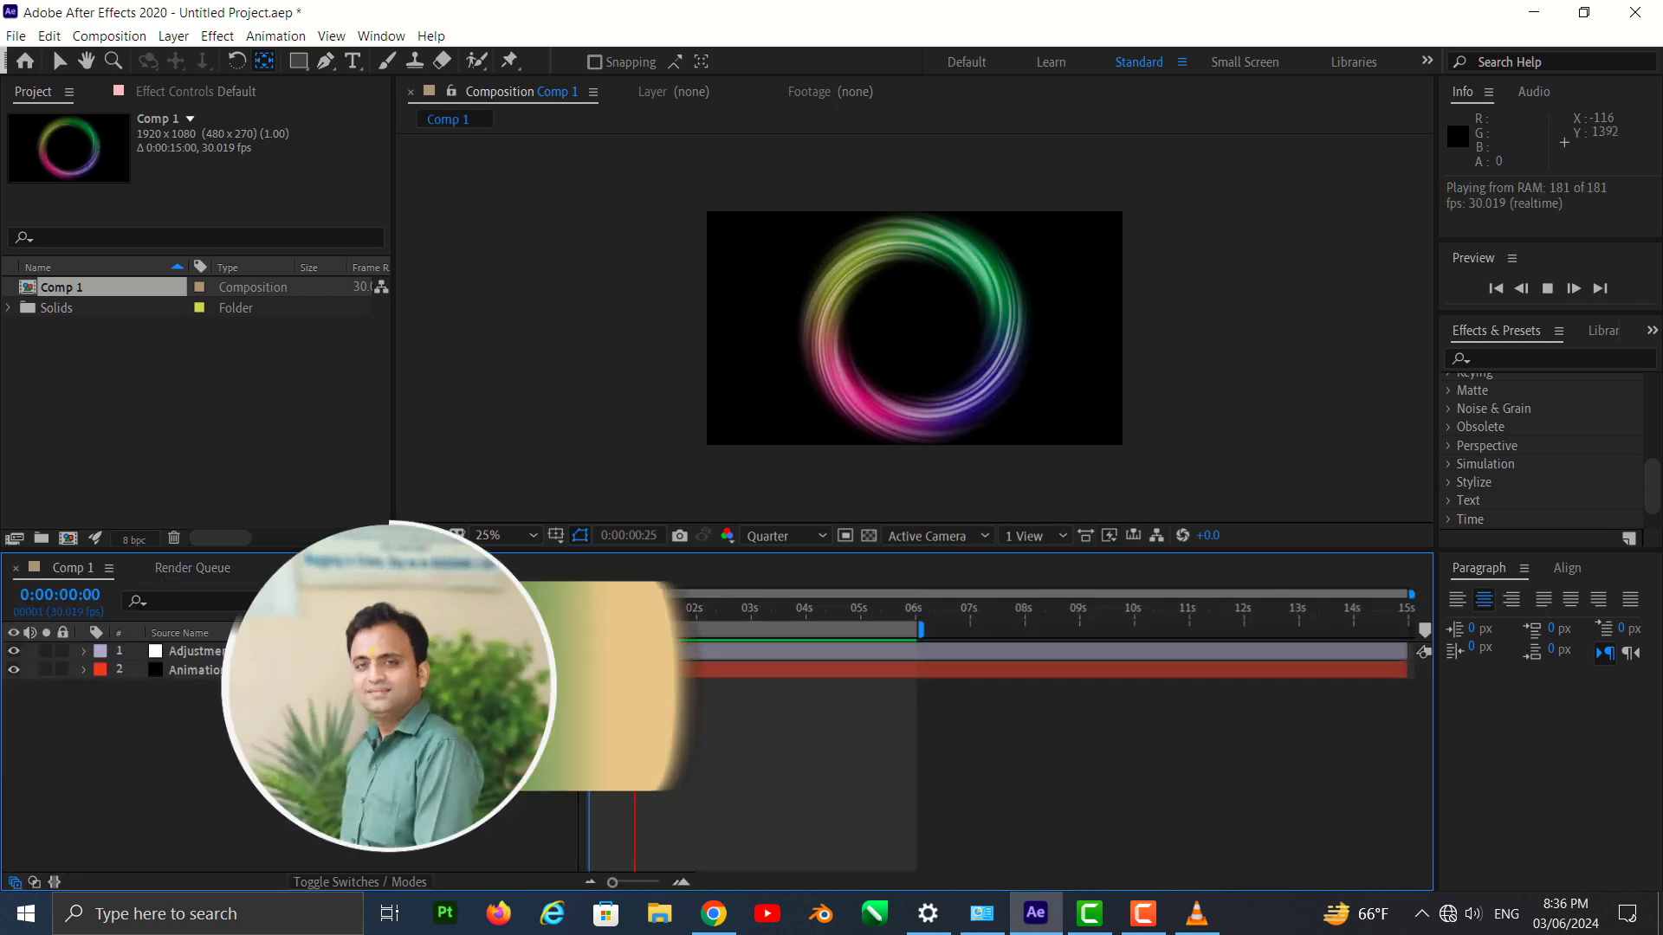